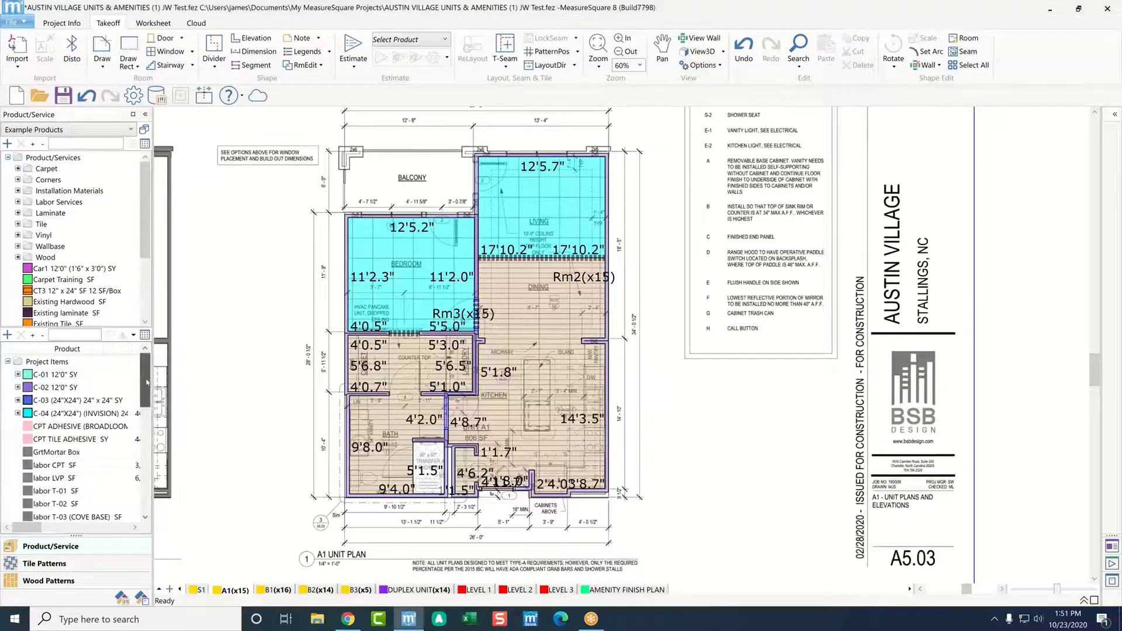
Step: Zoom the A1 plan and open the material quantities worksheet
{"action": "scroll", "coordinate": [132, 404], "scroll_direction": "down", "scroll_amount": 3}
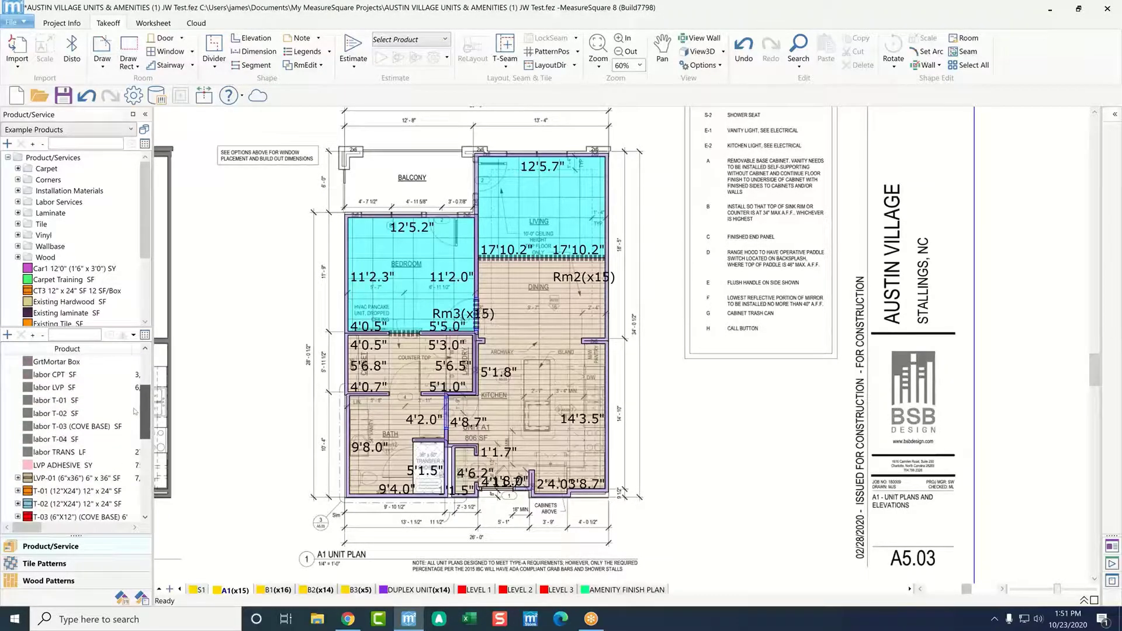
{"action": "scroll", "coordinate": [135, 411], "scroll_direction": "up", "scroll_amount": 1}
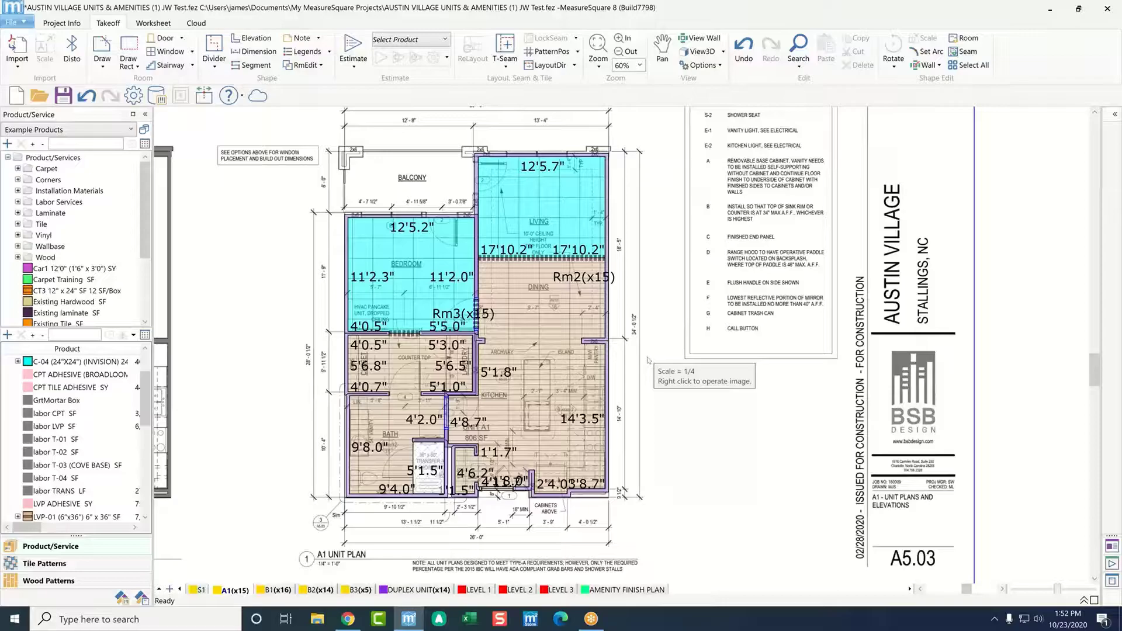
{"action": "left_click", "coordinate": [152, 24]}
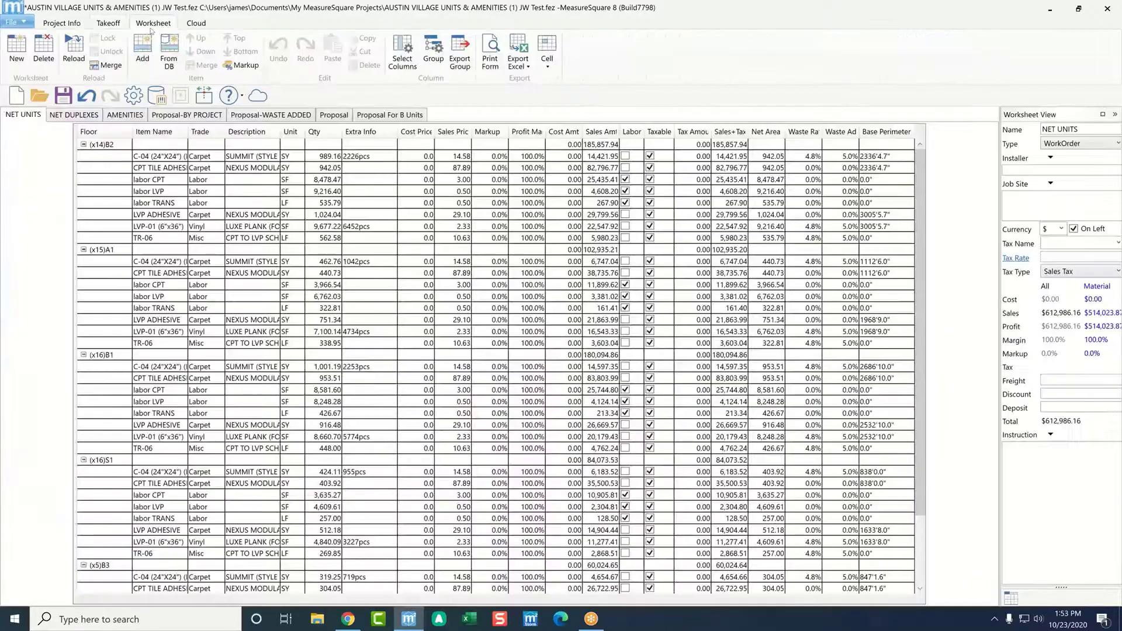
Step: Return to the A1 plan, pan it right, and view Rm2's product info popup
{"action": "left_click", "coordinate": [108, 23]}
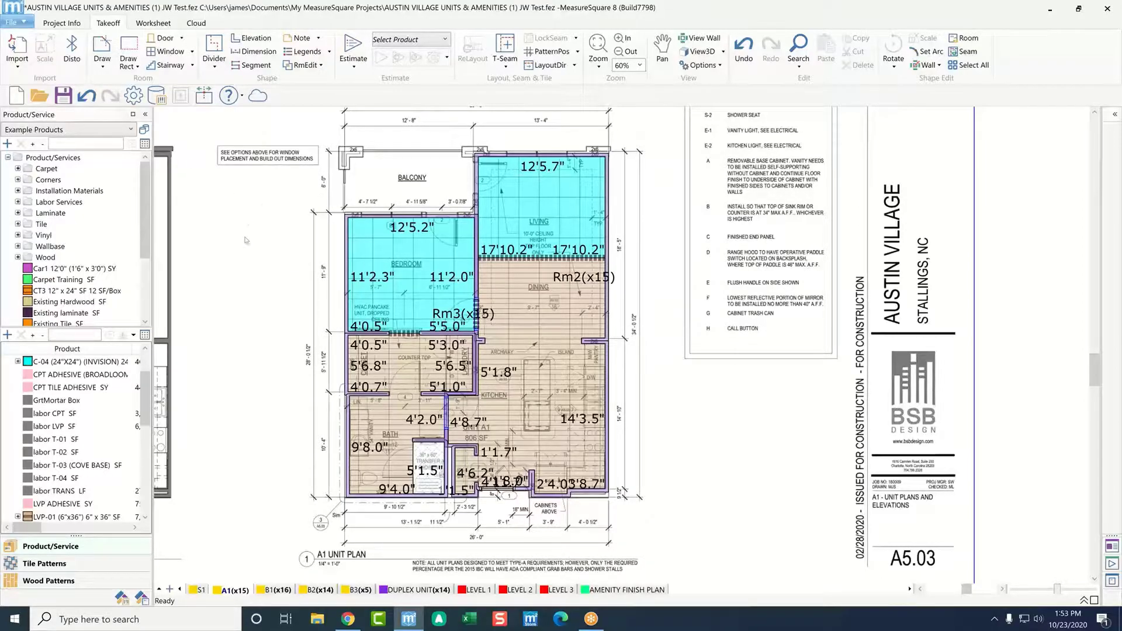
{"action": "middle_click_drag", "start_coordinate": [252, 241], "coordinate": [309, 243]}
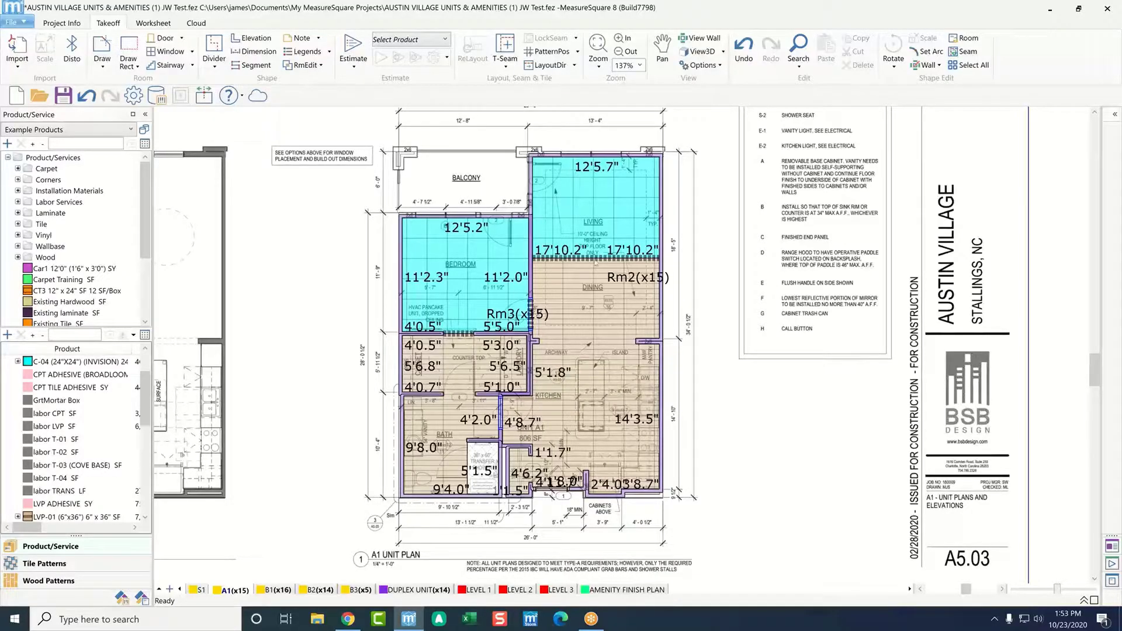
{"action": "mouse_move", "coordinate": [596, 263]}
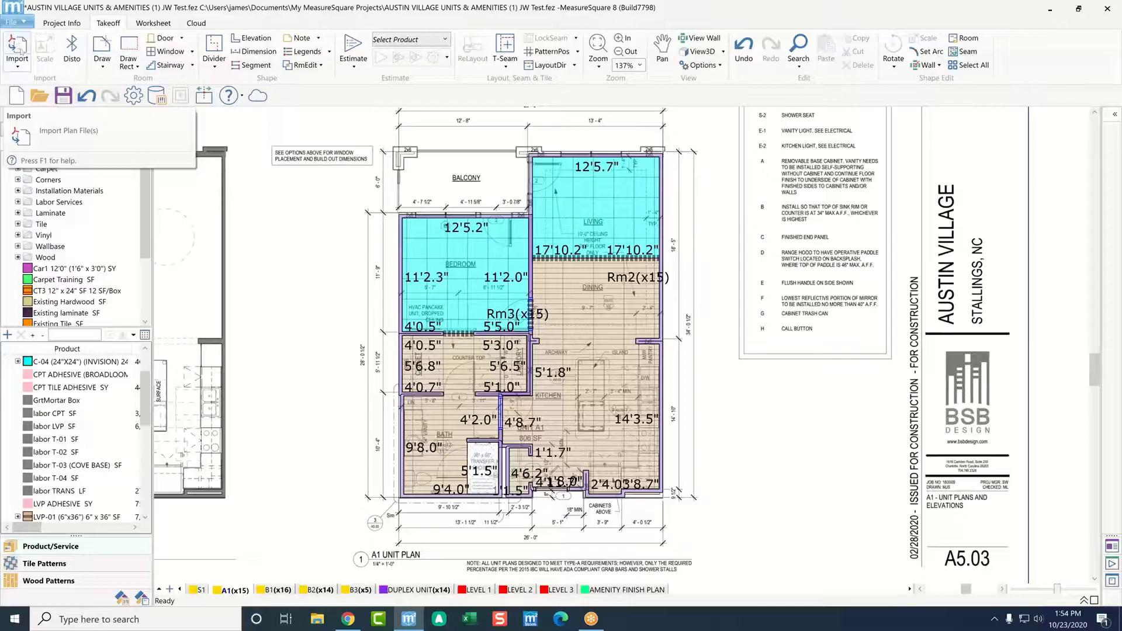
{"action": "left_click", "coordinate": [12, 65]}
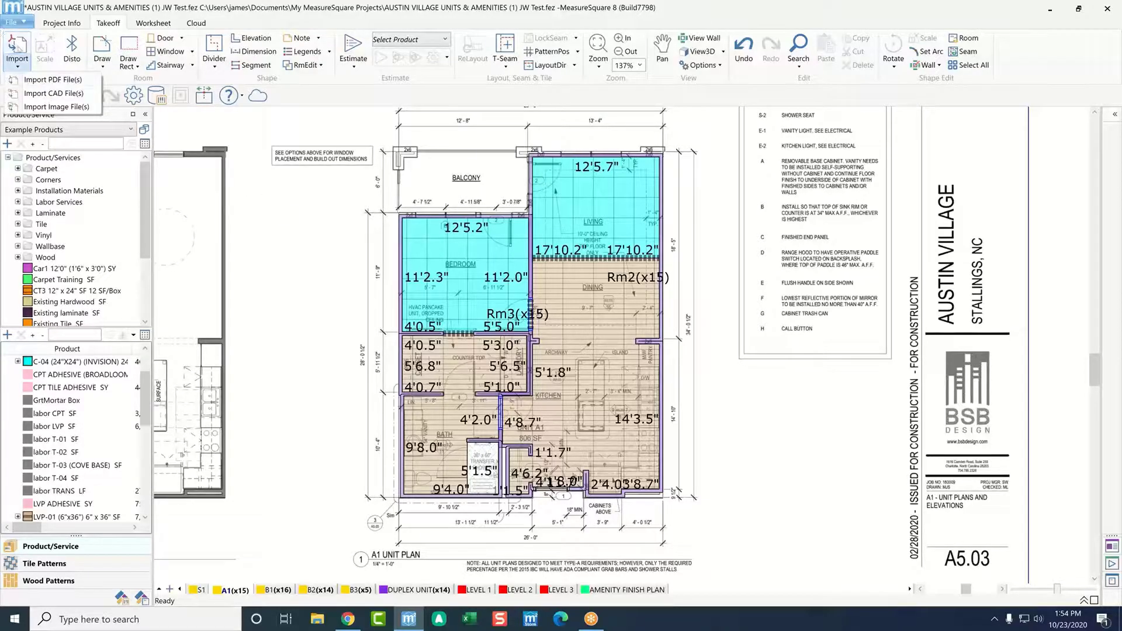
{"action": "left_click", "coordinate": [230, 167]}
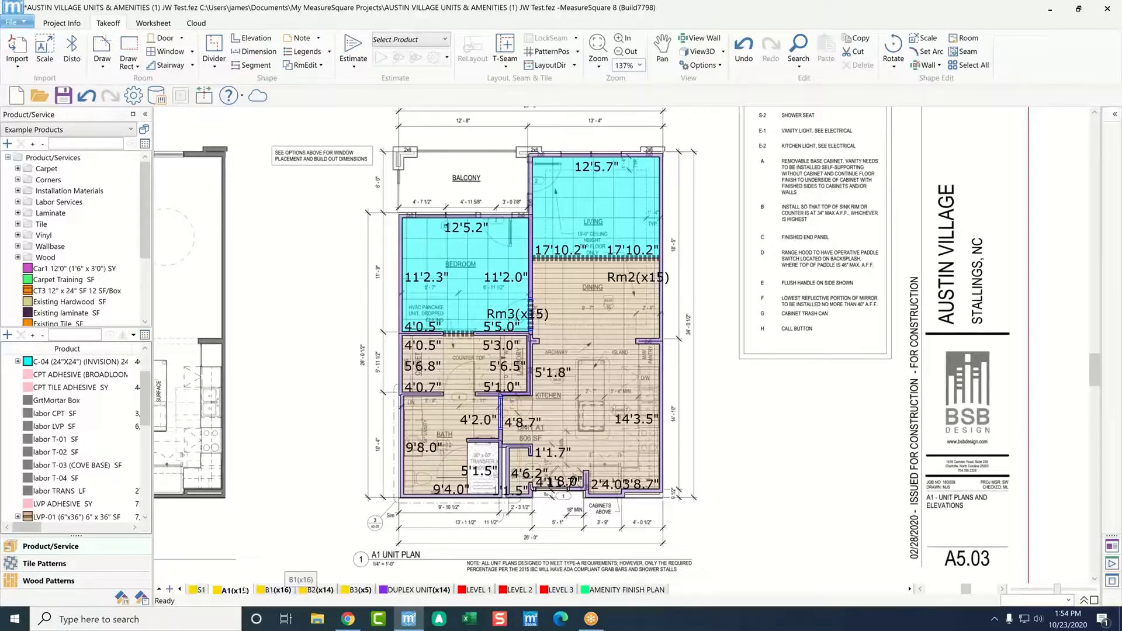
Step: Step through the B1(x16) and AMENITY FINISH PLAN sheets to S1, zooming to 160%
{"action": "left_click", "coordinate": [268, 590]}
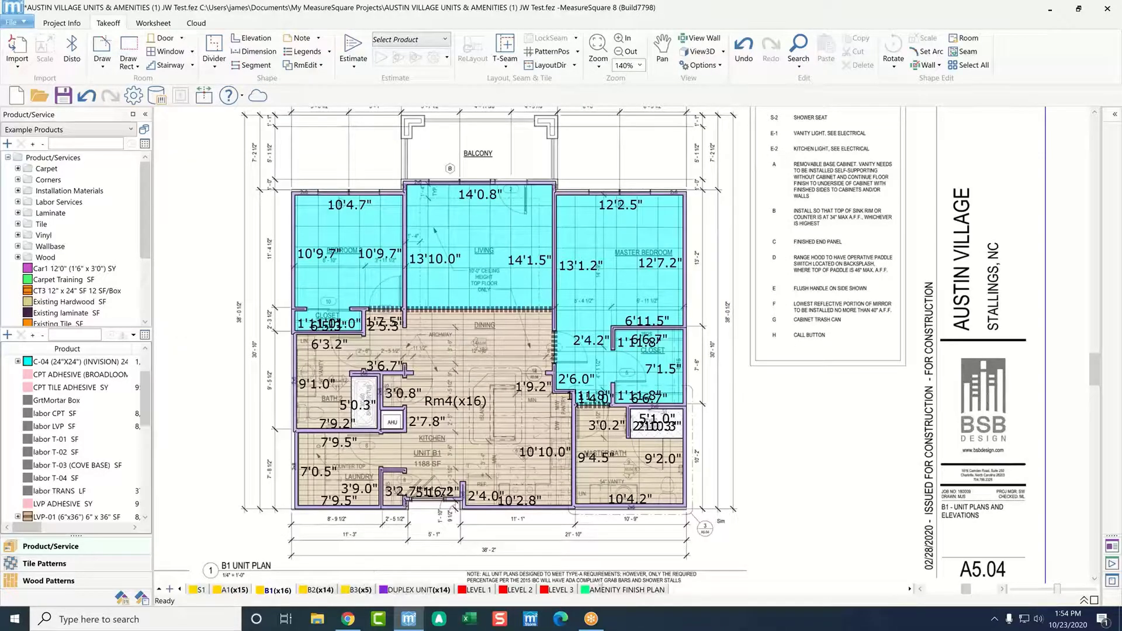
{"action": "left_click", "coordinate": [613, 591]}
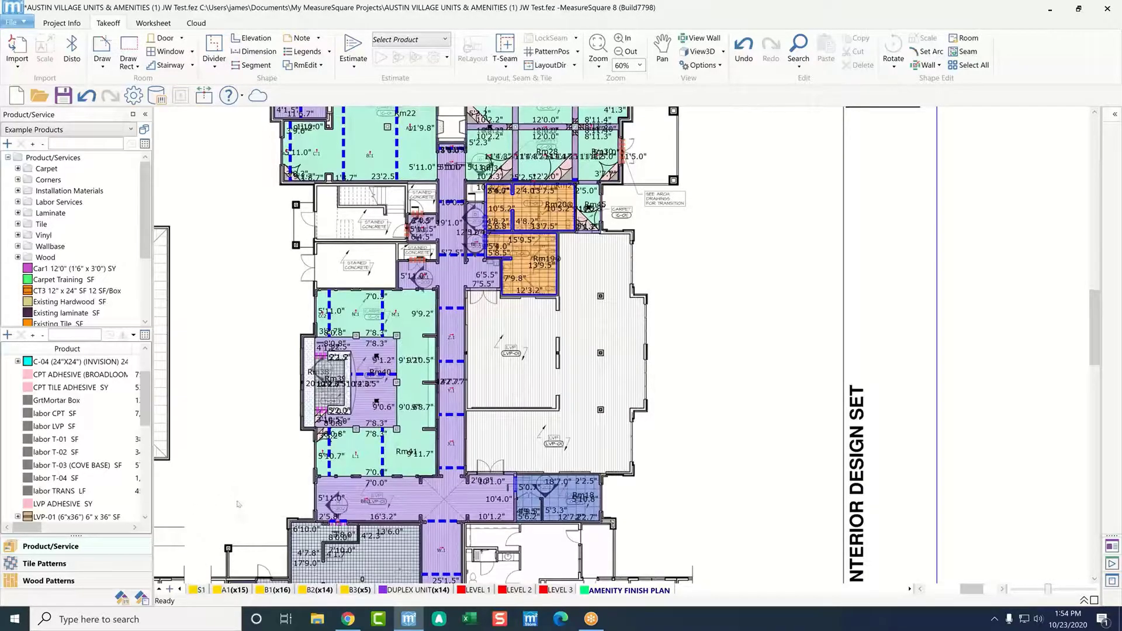
{"action": "left_click", "coordinate": [201, 589]}
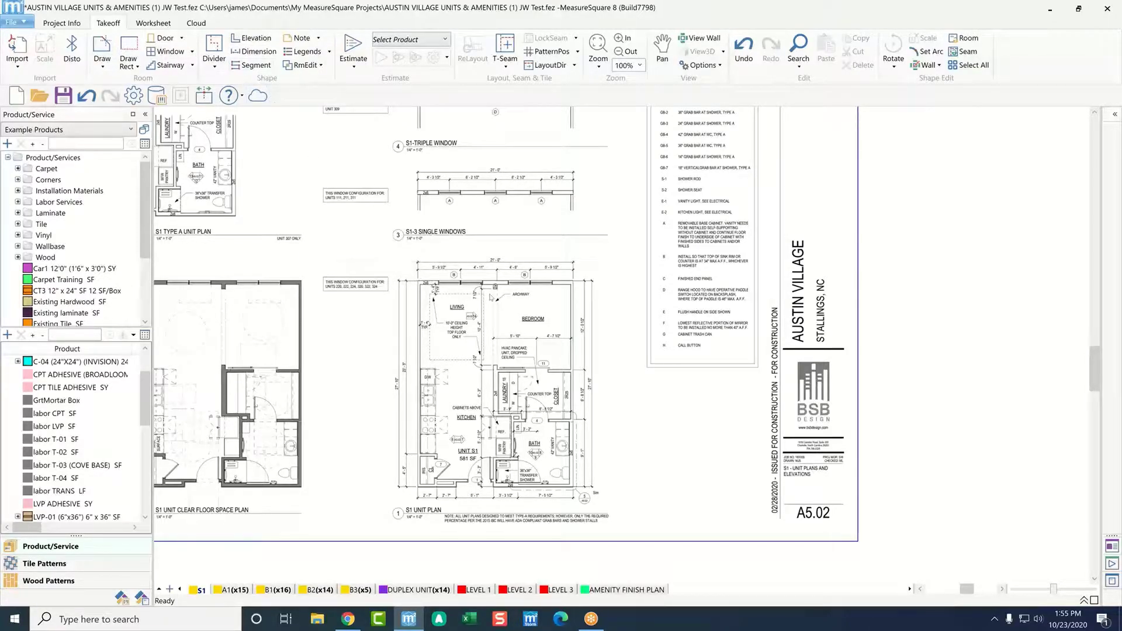
{"action": "scroll", "coordinate": [480, 448], "scroll_direction": "up", "scroll_amount": 5}
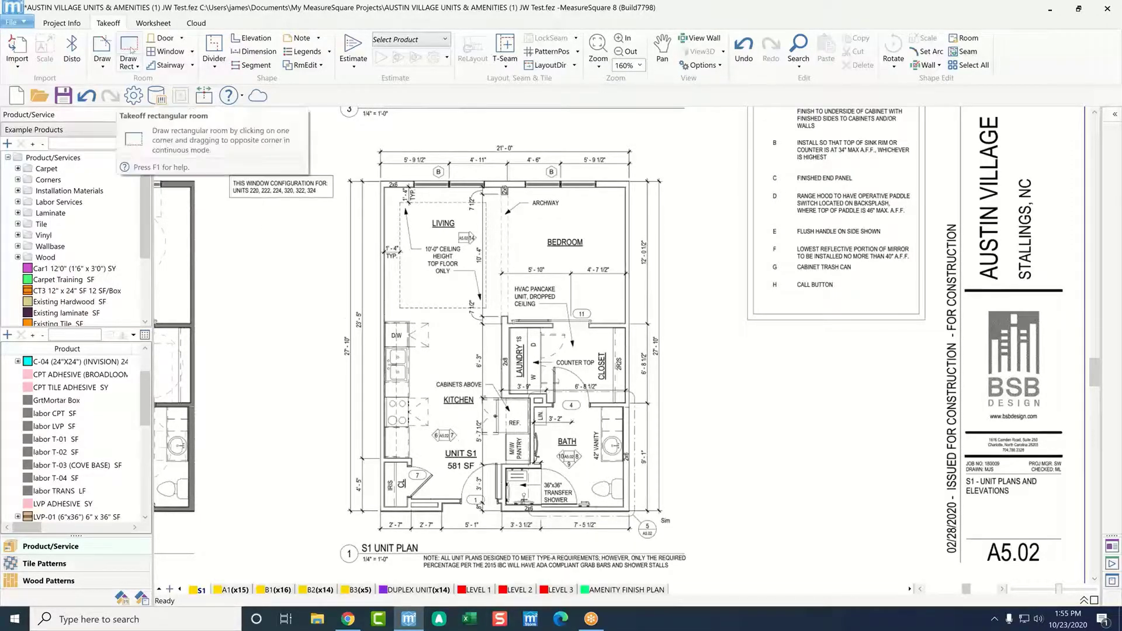
Step: Trace Rm52 around the S1 living/bedroom/kitchen area, with walls measuring 20'3.3" and 22'10.2"
{"action": "left_click", "coordinate": [102, 49]}
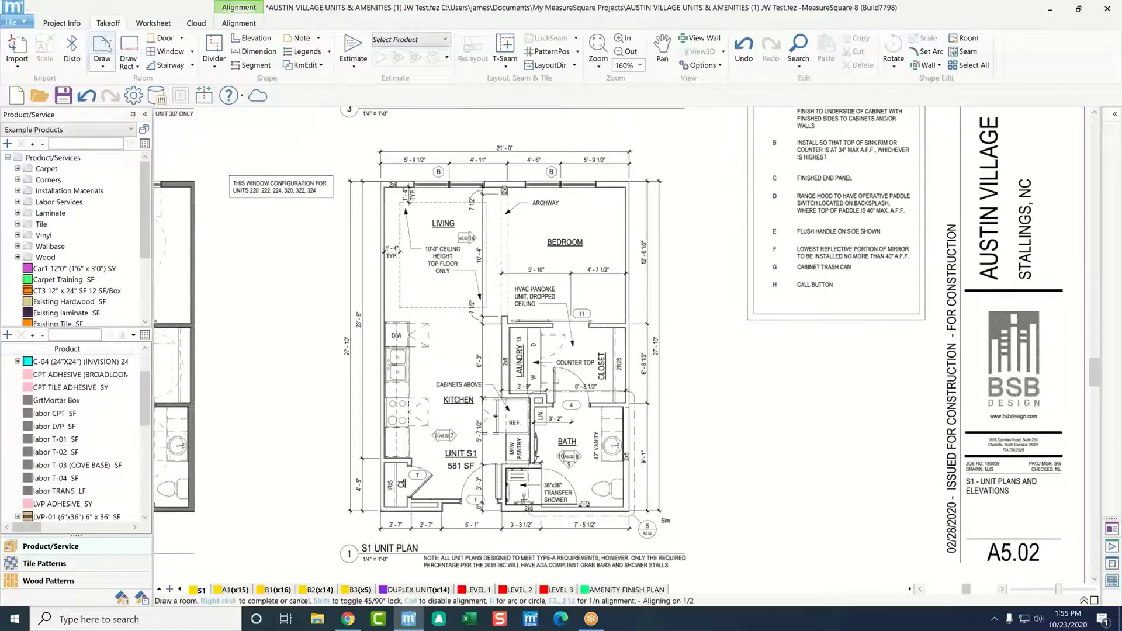
{"action": "left_click", "coordinate": [413, 501]}
{"action": "left_click", "coordinate": [413, 459]}
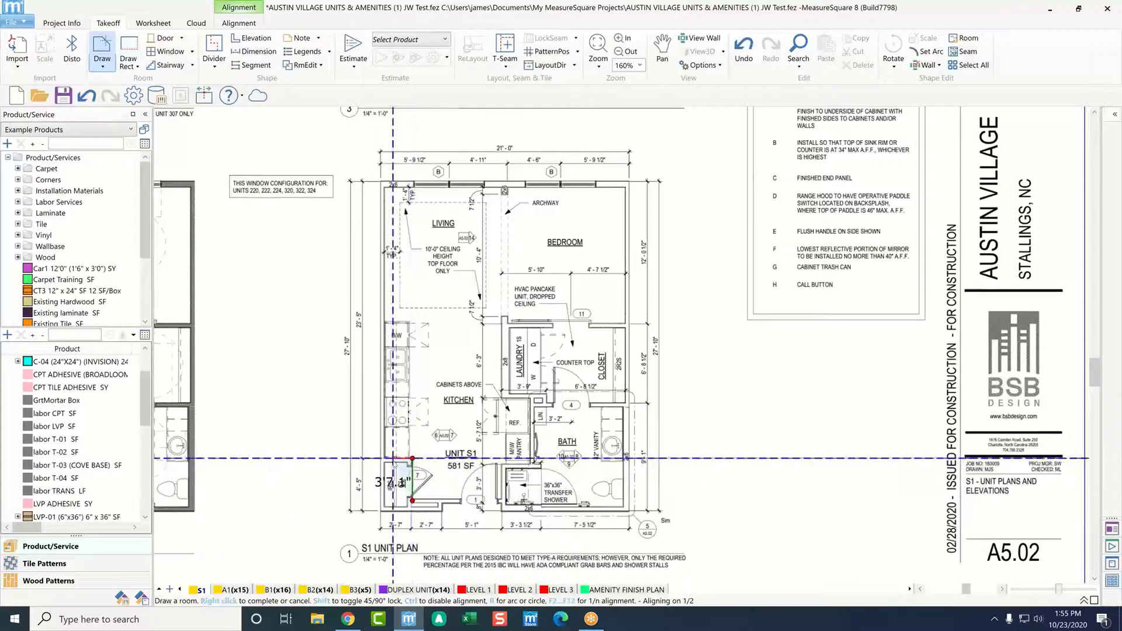
{"action": "left_click", "coordinate": [385, 459]}
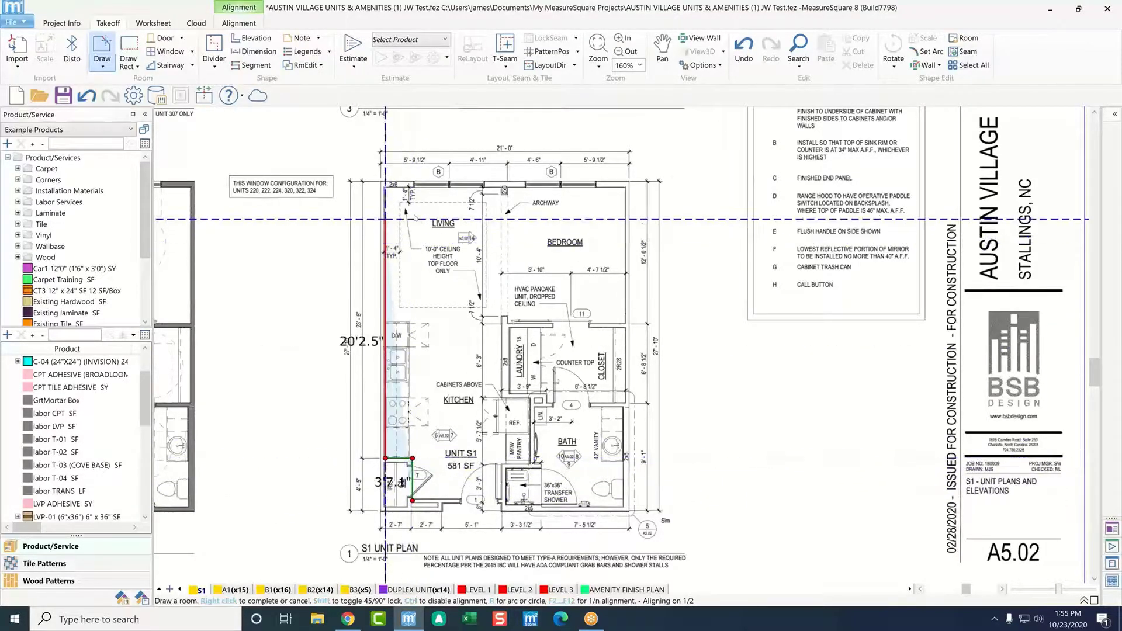
{"action": "left_click", "coordinate": [385, 187]}
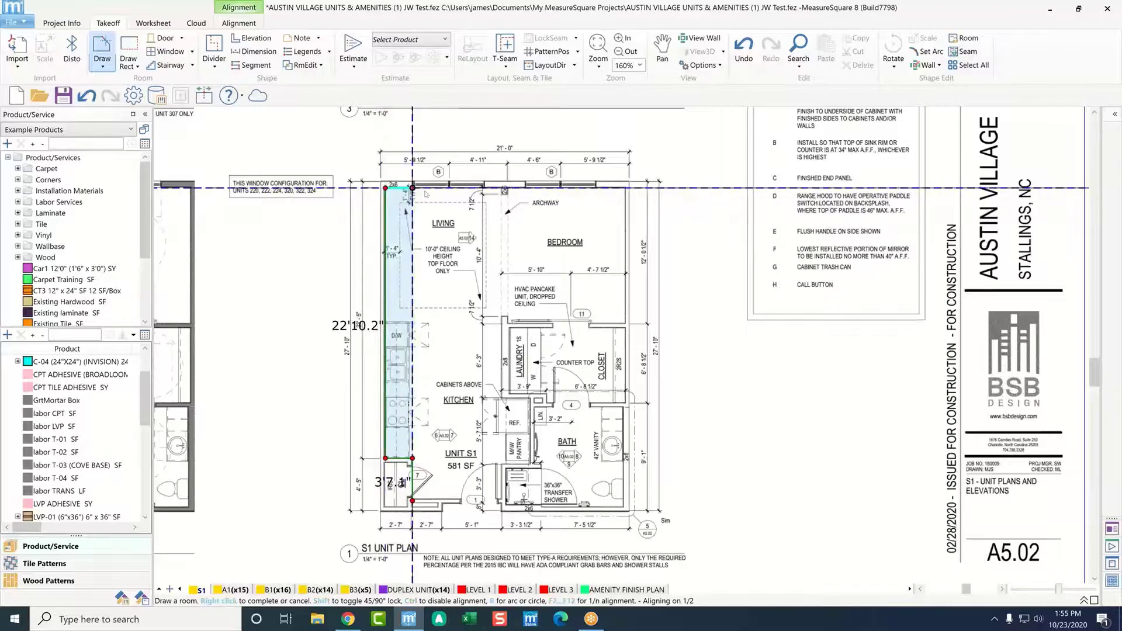
{"action": "left_click", "coordinate": [625, 188]}
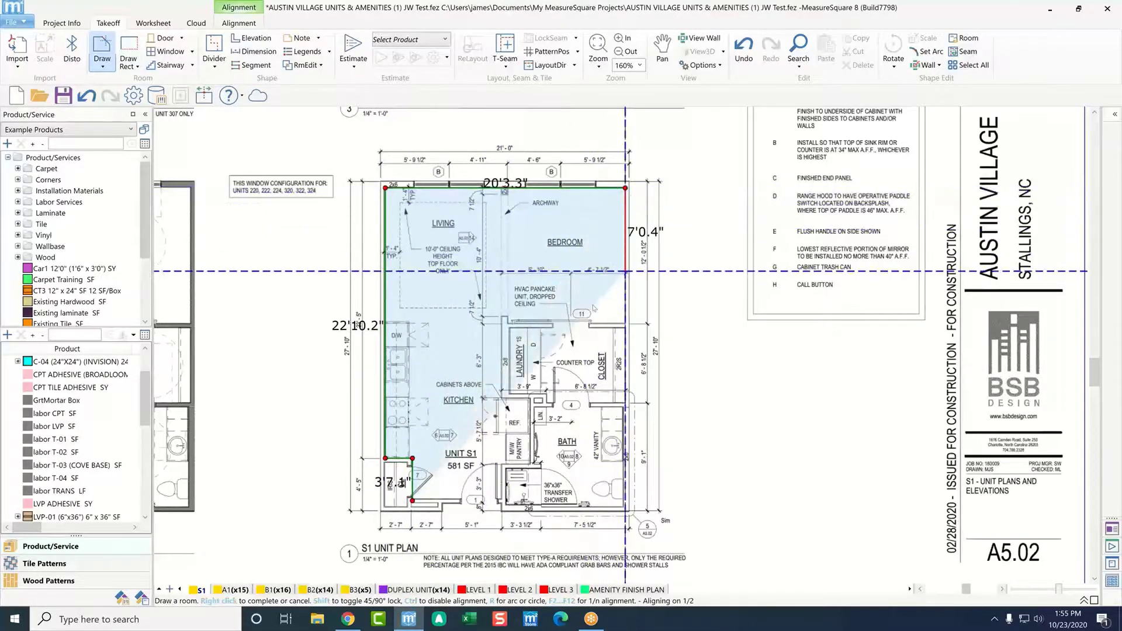
{"action": "left_click", "coordinate": [626, 322]}
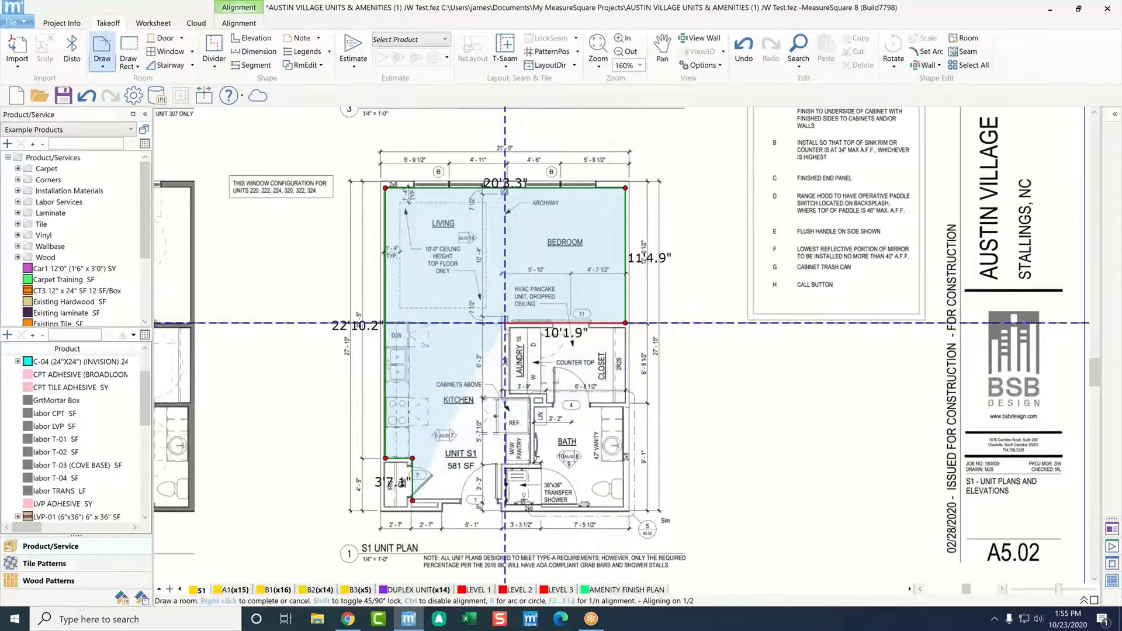
{"action": "left_click", "coordinate": [503, 322]}
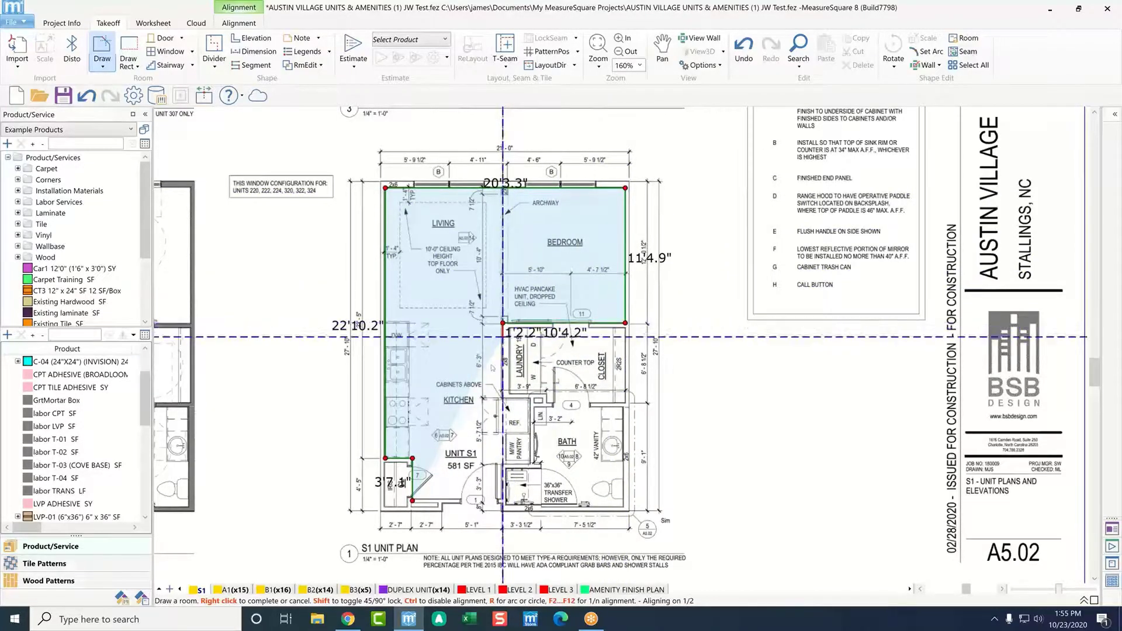
{"action": "left_click", "coordinate": [503, 398]}
{"action": "left_click", "coordinate": [530, 398]}
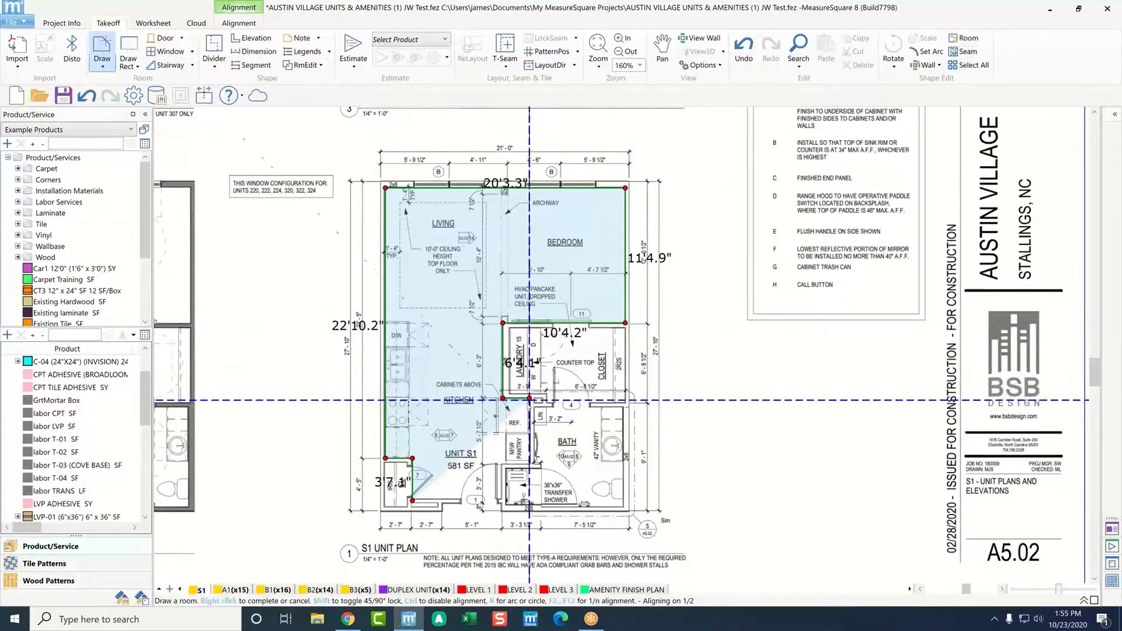
{"action": "left_click", "coordinate": [530, 464]}
{"action": "left_click", "coordinate": [500, 463]}
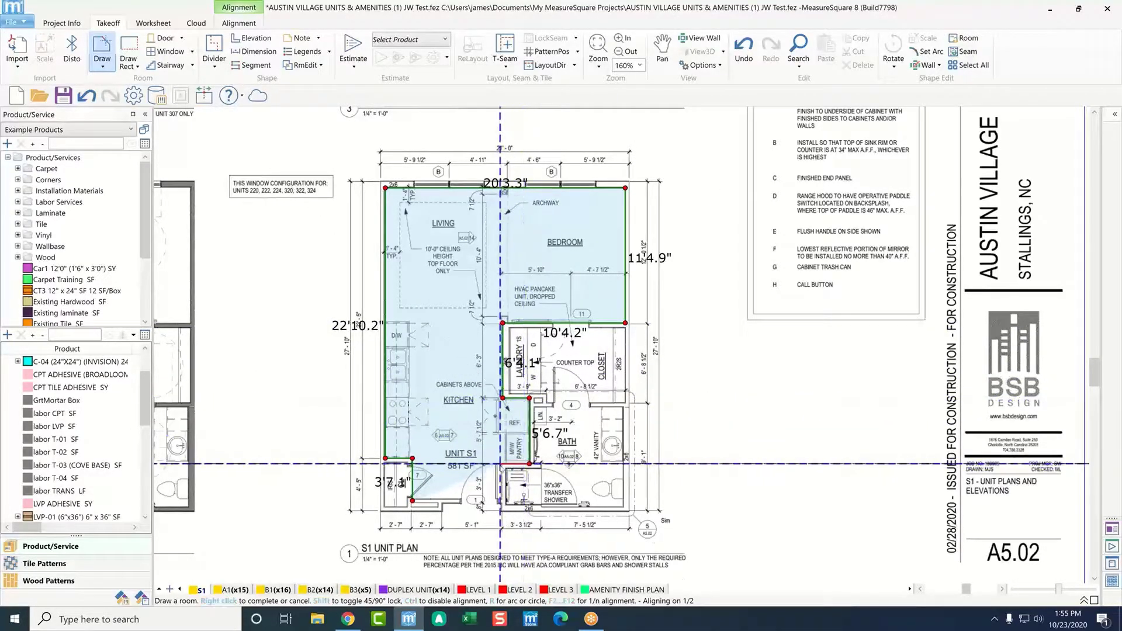
{"action": "left_click", "coordinate": [500, 501]}
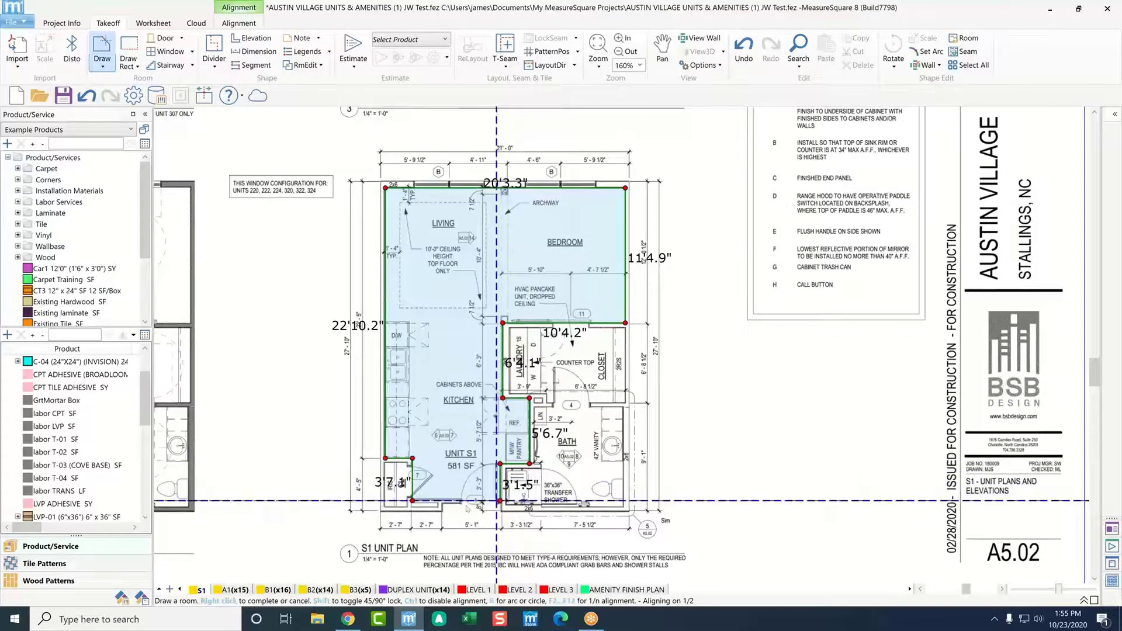
{"action": "right_click", "coordinate": [456, 501]}
Step: Draw the small rectangular room Rm53 at the closet corner
{"action": "right_click", "coordinate": [346, 441]}
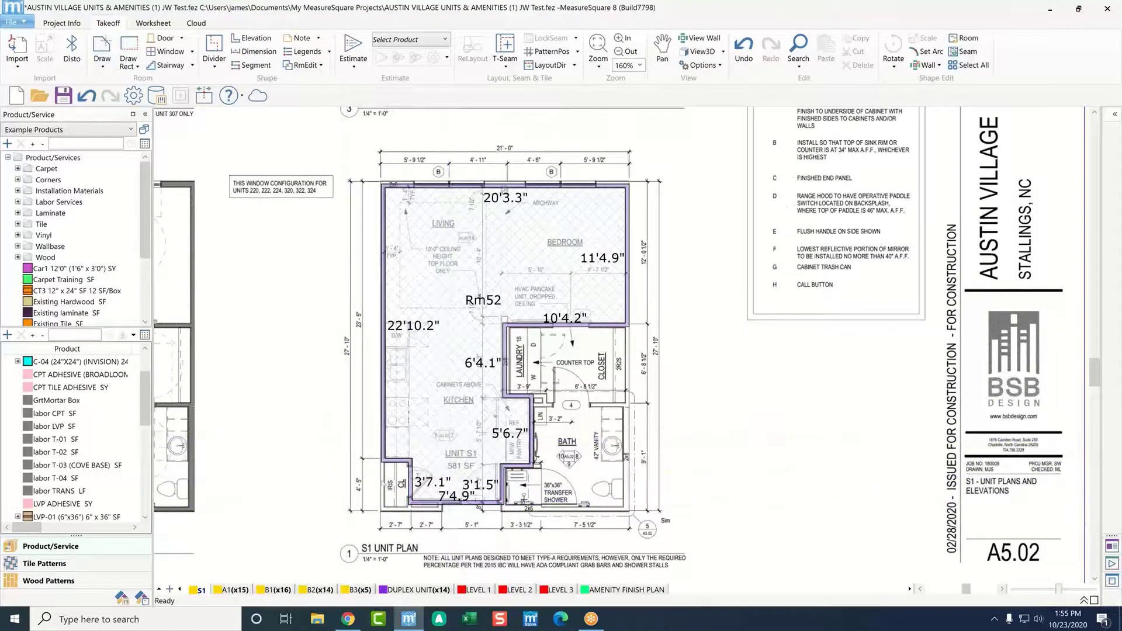
{"action": "scroll", "coordinate": [498, 479], "scroll_direction": "up", "scroll_amount": 3}
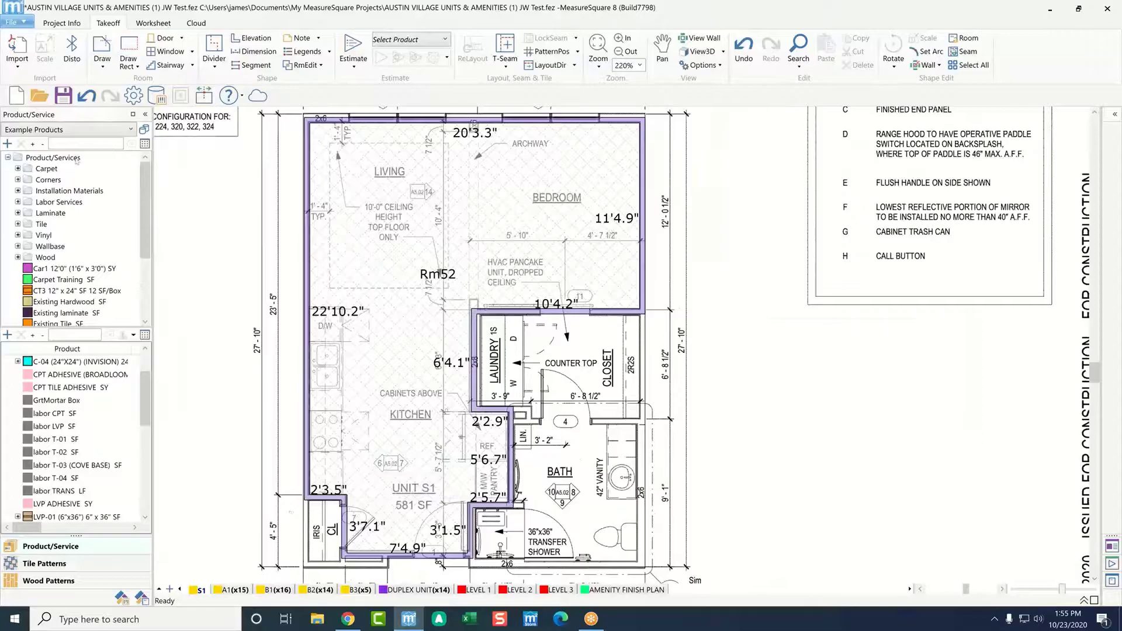
{"action": "left_click", "coordinate": [129, 46]}
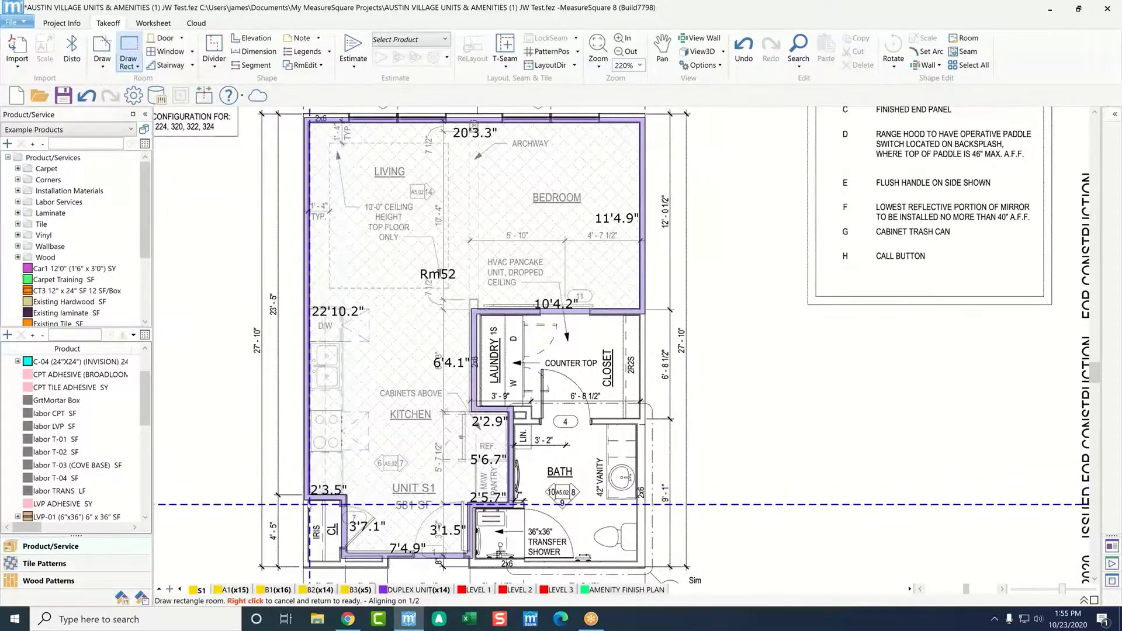
{"action": "left_click", "coordinate": [307, 501]}
{"action": "left_click", "coordinate": [339, 560]}
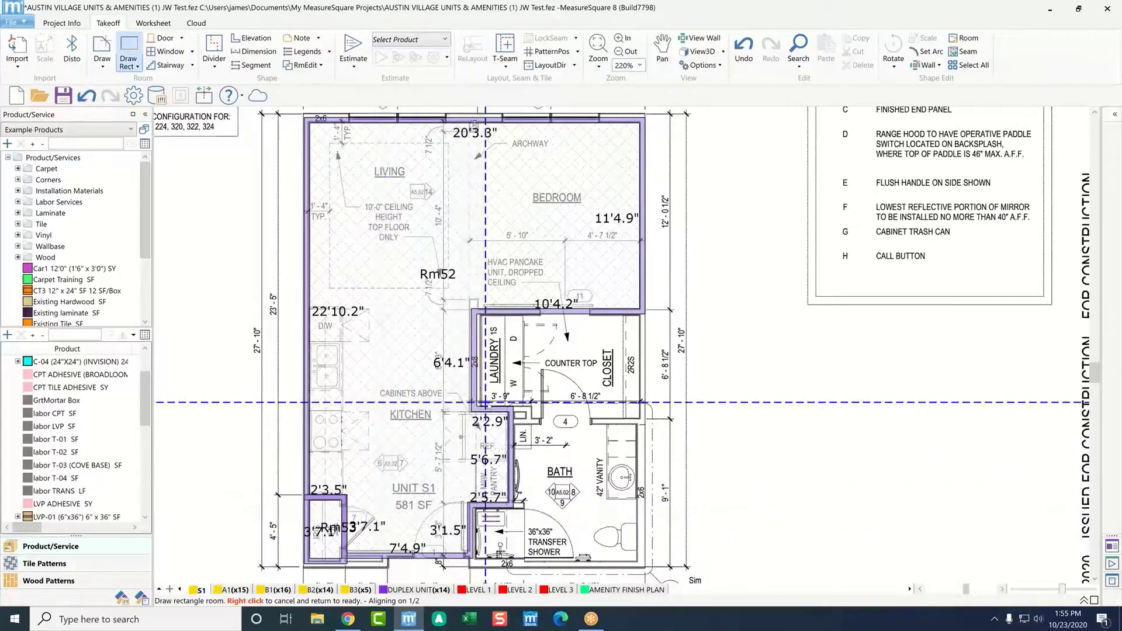
{"action": "right_click", "coordinate": [487, 402]}
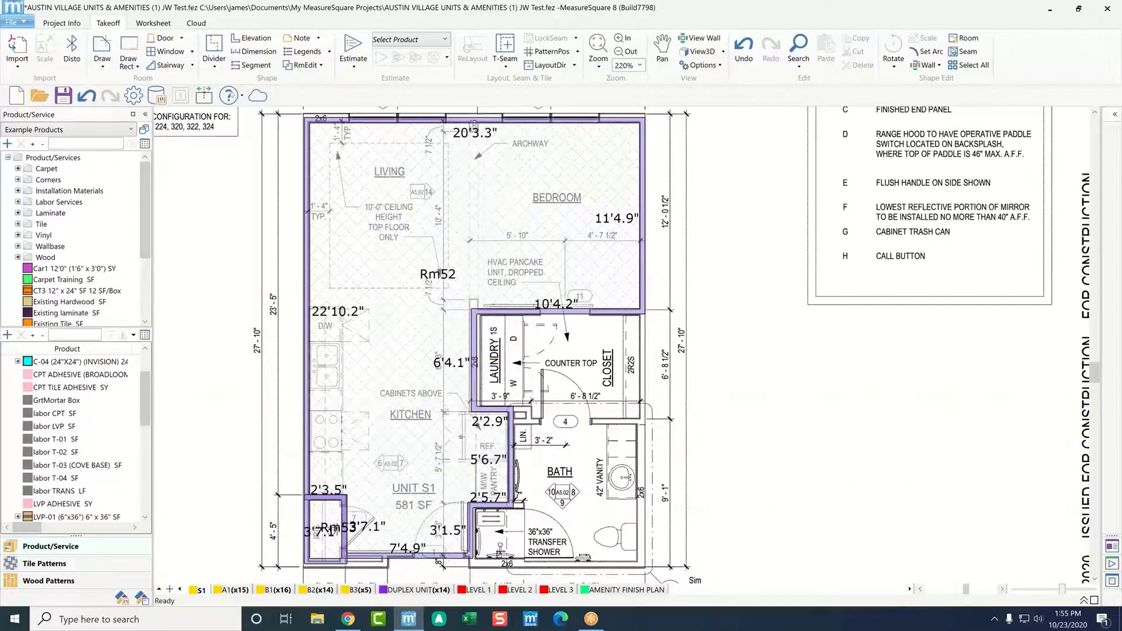
Step: Trace the laundry/closet as room Rm54
{"action": "left_click", "coordinate": [103, 46]}
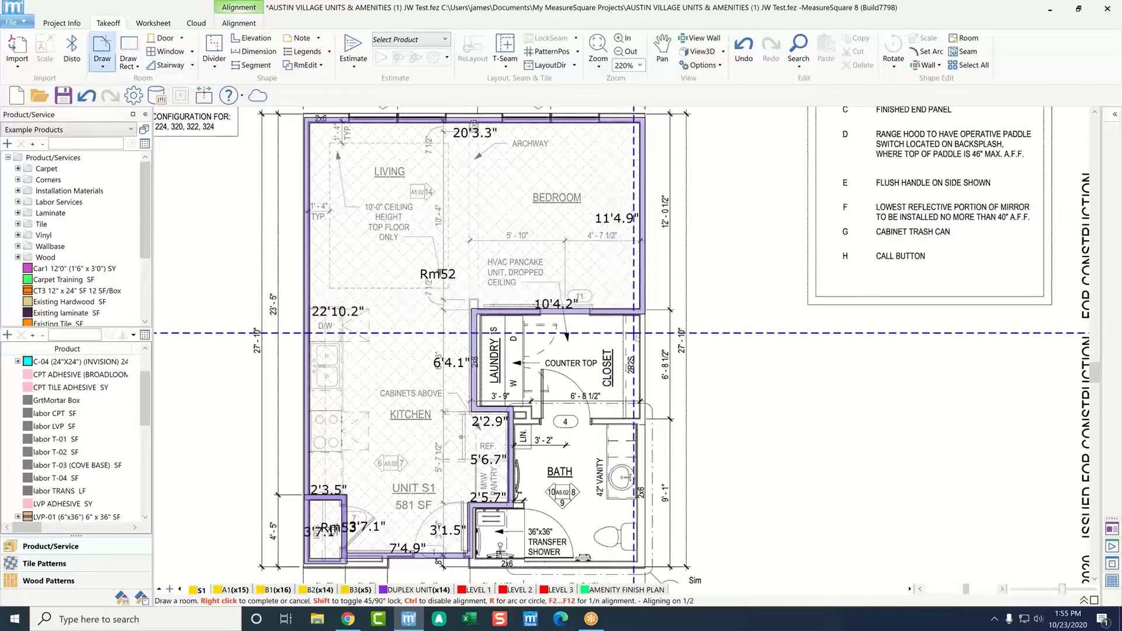
{"action": "left_click", "coordinate": [640, 314]}
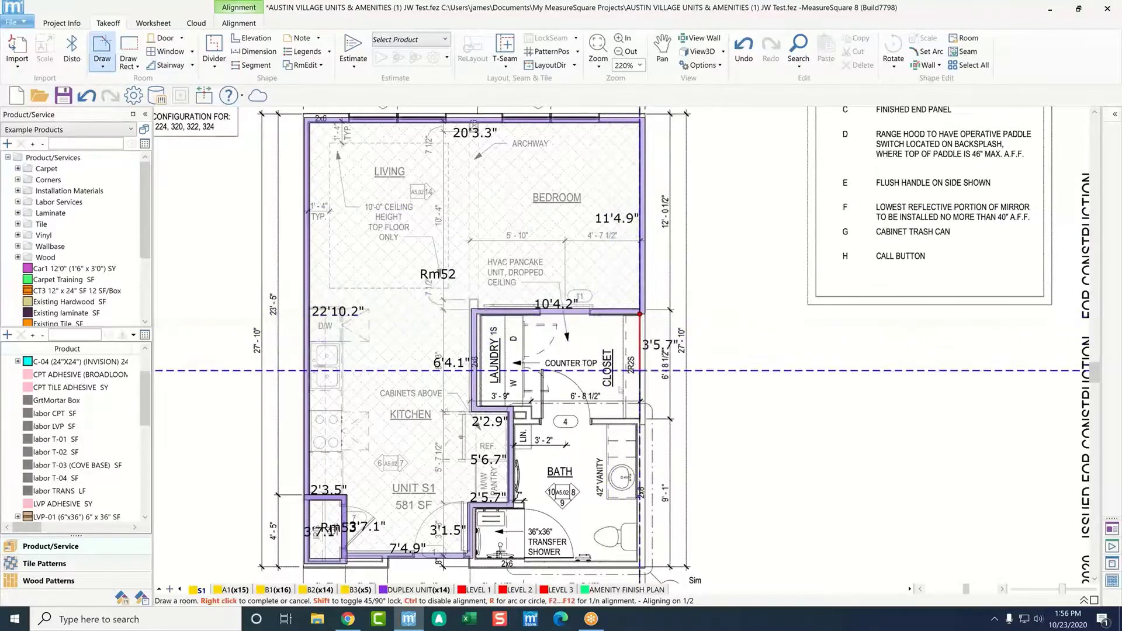
{"action": "left_click", "coordinate": [640, 420]}
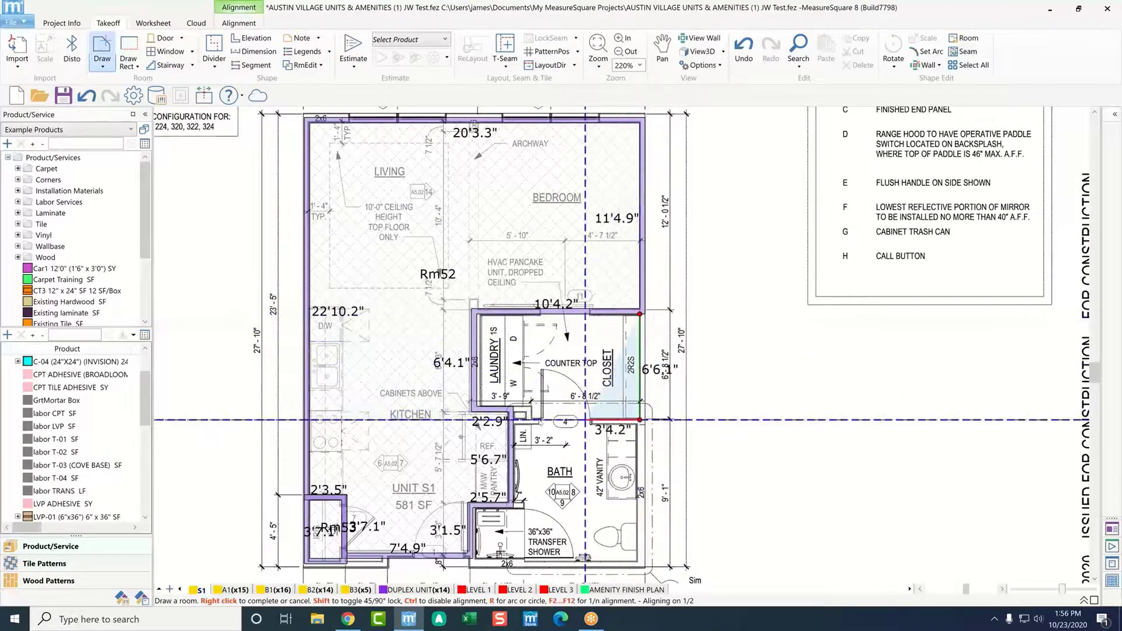
{"action": "left_click", "coordinate": [534, 420]}
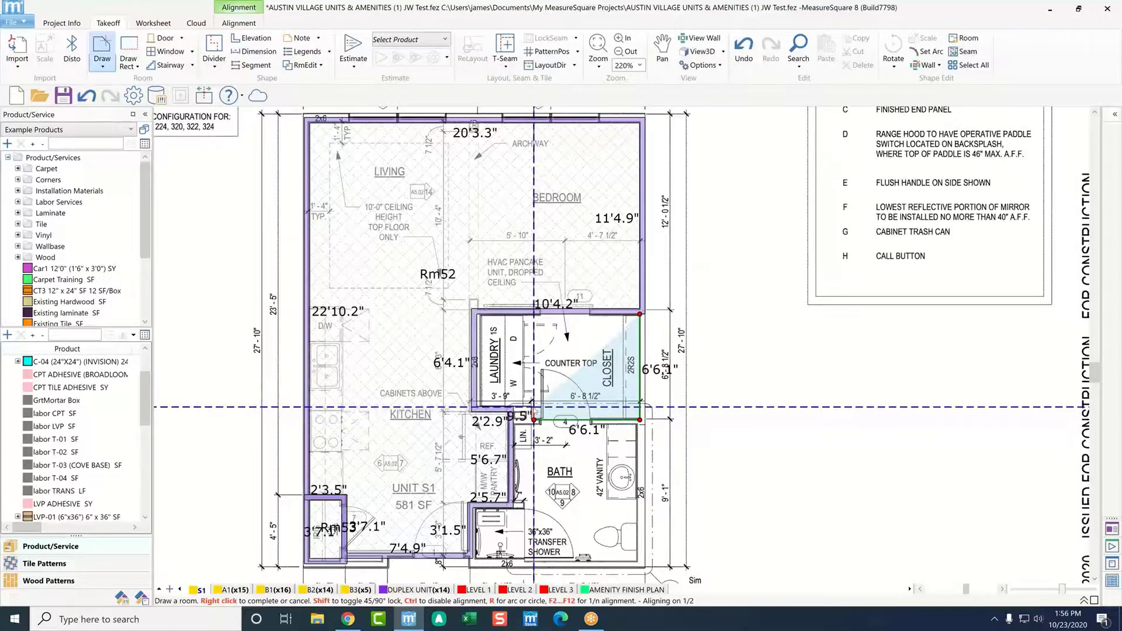
{"action": "left_click", "coordinate": [534, 408]}
{"action": "left_click", "coordinate": [513, 407]}
{"action": "scroll", "coordinate": [501, 382], "scroll_direction": "up", "scroll_amount": 2}
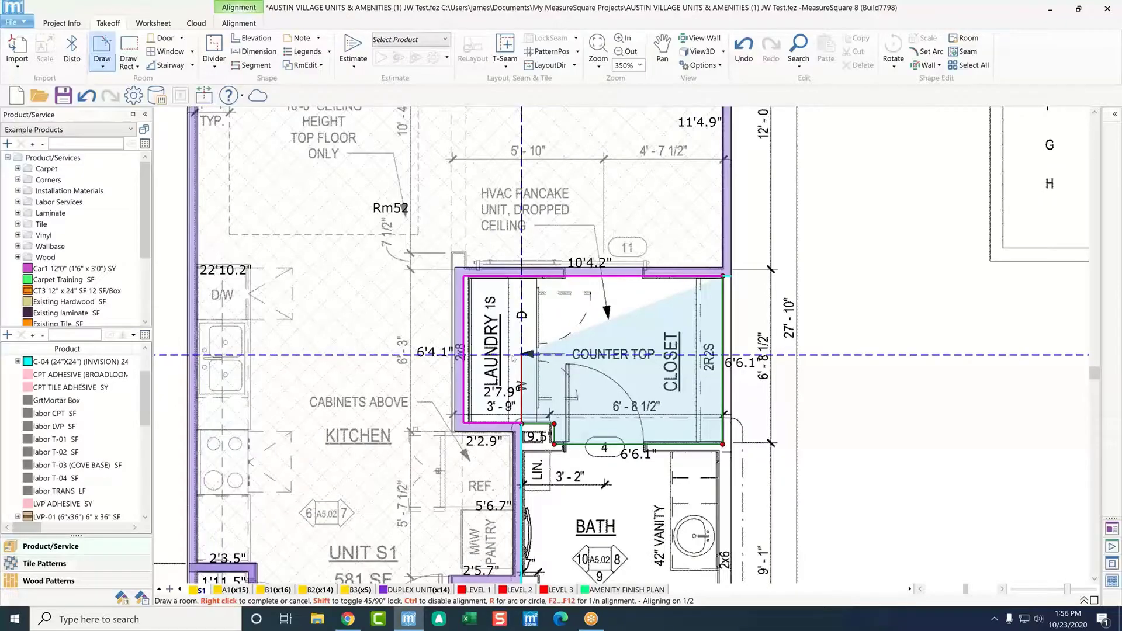
{"action": "right_click", "coordinate": [513, 358]}
{"action": "scroll", "coordinate": [512, 366], "scroll_direction": "down", "scroll_amount": 2}
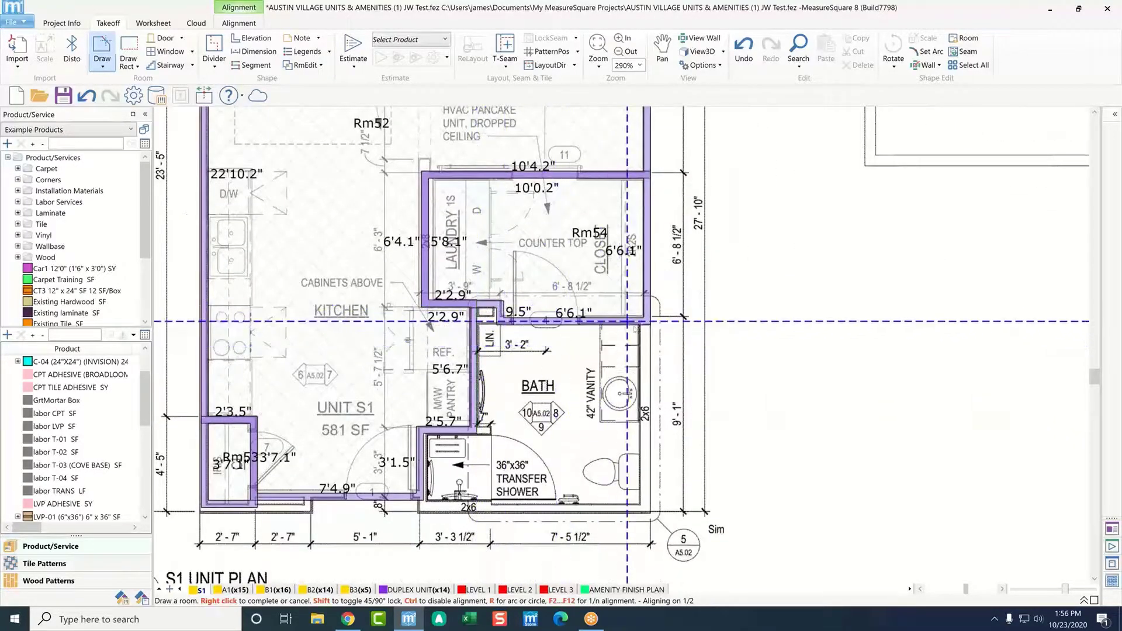
Step: Trace the bath along its shower wall as room Rm55
{"action": "left_click", "coordinate": [638, 325]}
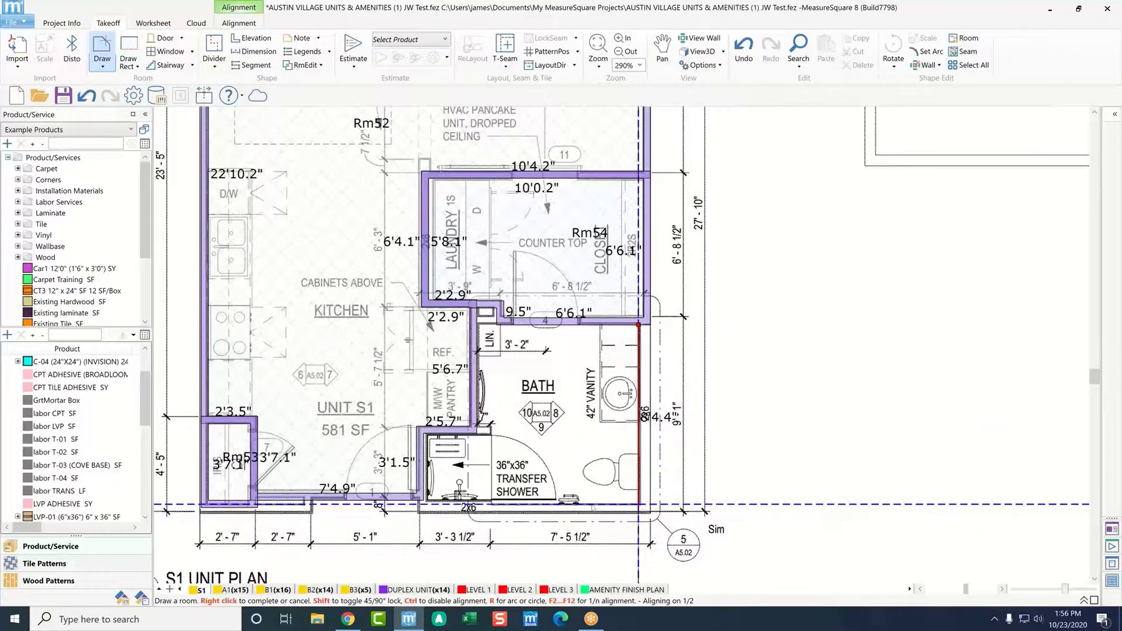
{"action": "left_click", "coordinate": [593, 507]}
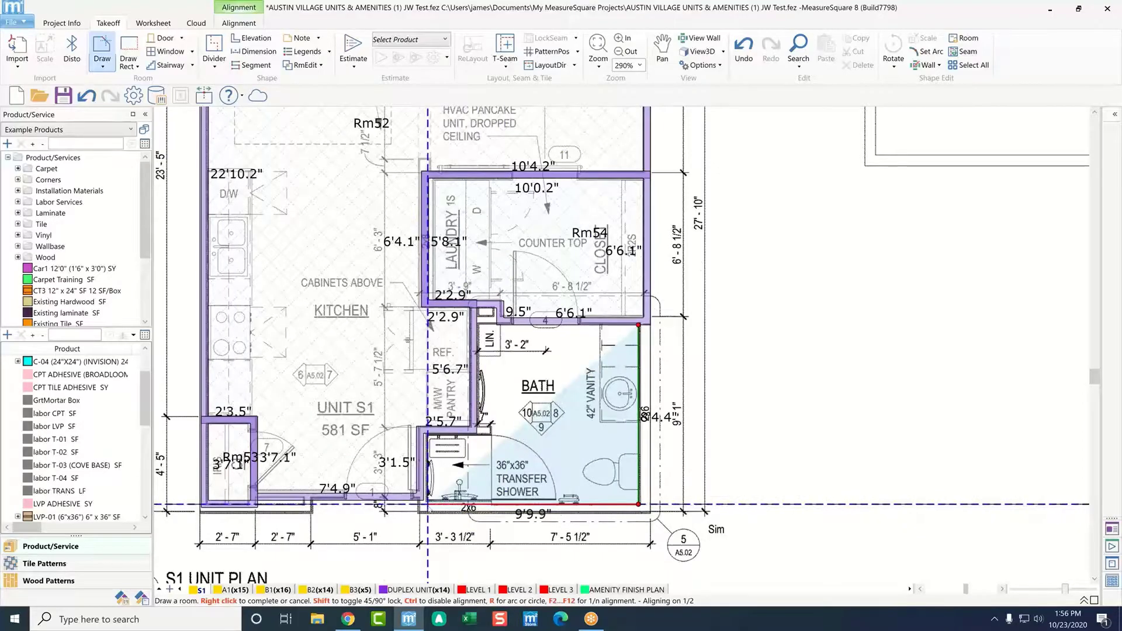
{"action": "left_click", "coordinate": [427, 504]}
{"action": "left_click", "coordinate": [428, 434]}
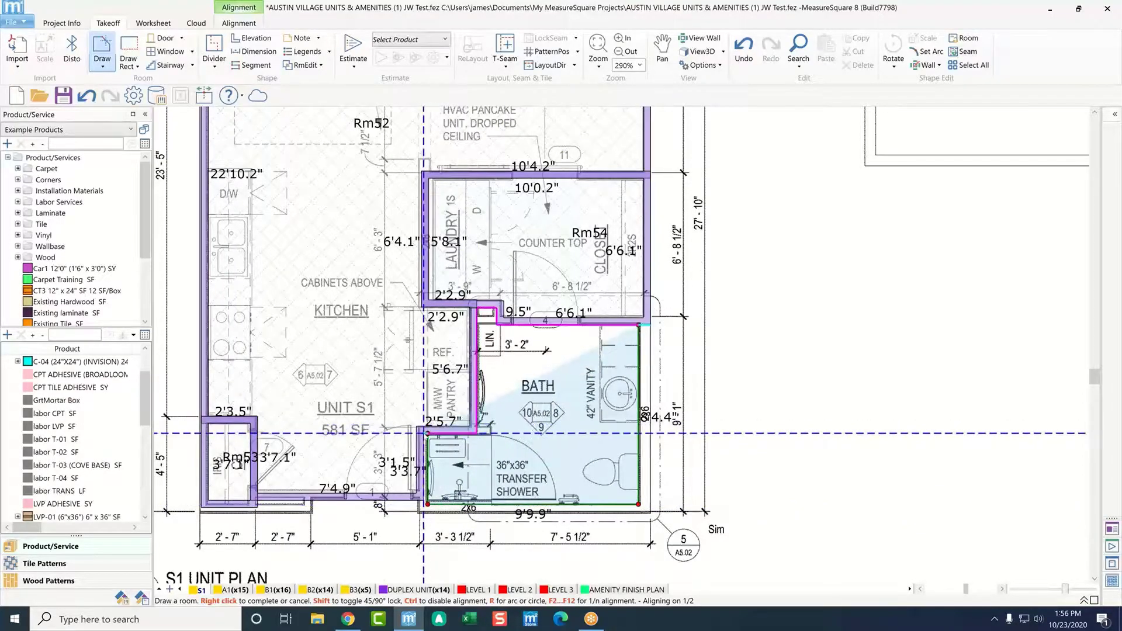
{"action": "right_click", "coordinate": [463, 469]}
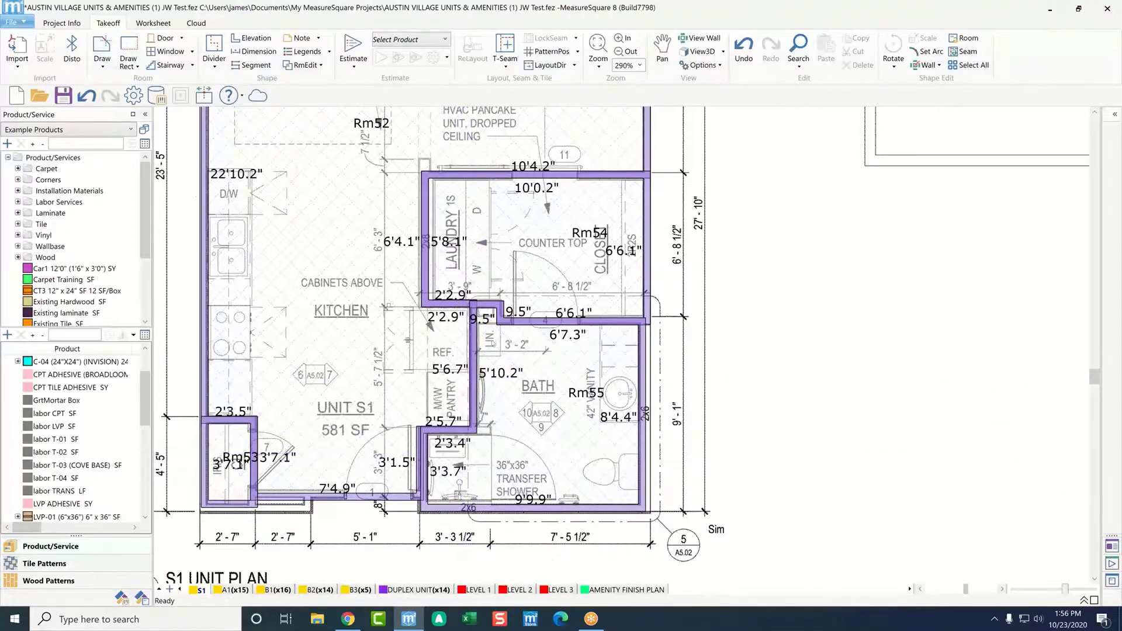
Step: Move the bath's notch edge so it measures 5'0.4"
{"action": "left_click", "coordinate": [488, 320]}
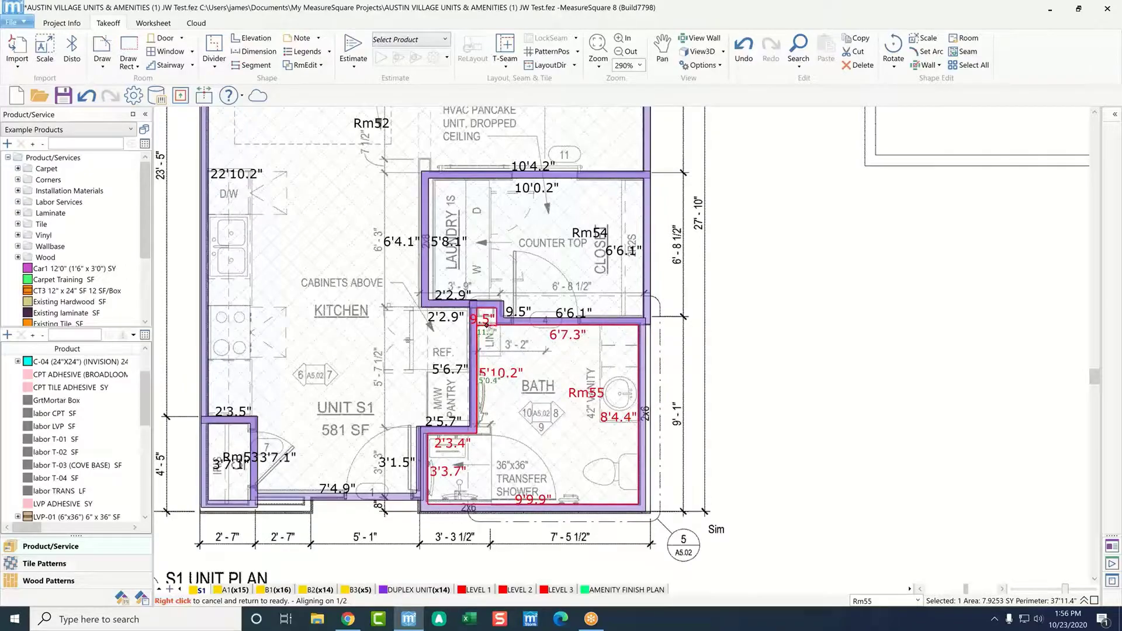
{"action": "left_click", "coordinate": [486, 325]}
{"action": "left_click", "coordinate": [692, 363]}
{"action": "scroll", "coordinate": [692, 363], "scroll_direction": "down", "scroll_amount": 5}
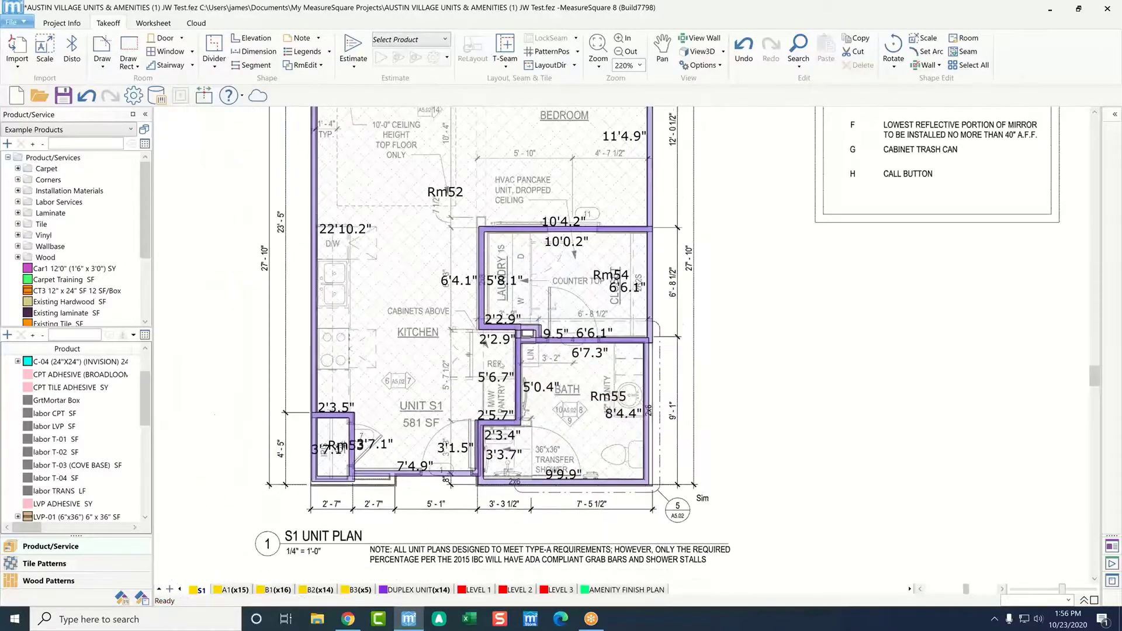
{"action": "scroll", "coordinate": [475, 422], "scroll_direction": "down", "scroll_amount": 3}
{"action": "scroll", "coordinate": [473, 310], "scroll_direction": "up", "scroll_amount": 3}
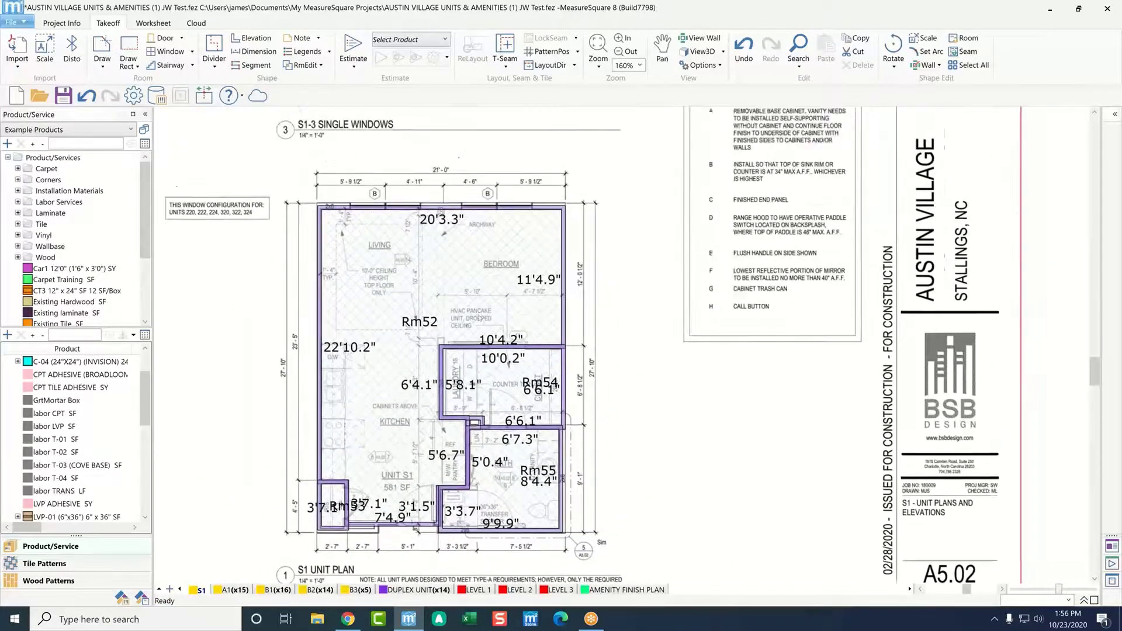
{"action": "scroll", "coordinate": [474, 310], "scroll_direction": "up", "scroll_amount": 2}
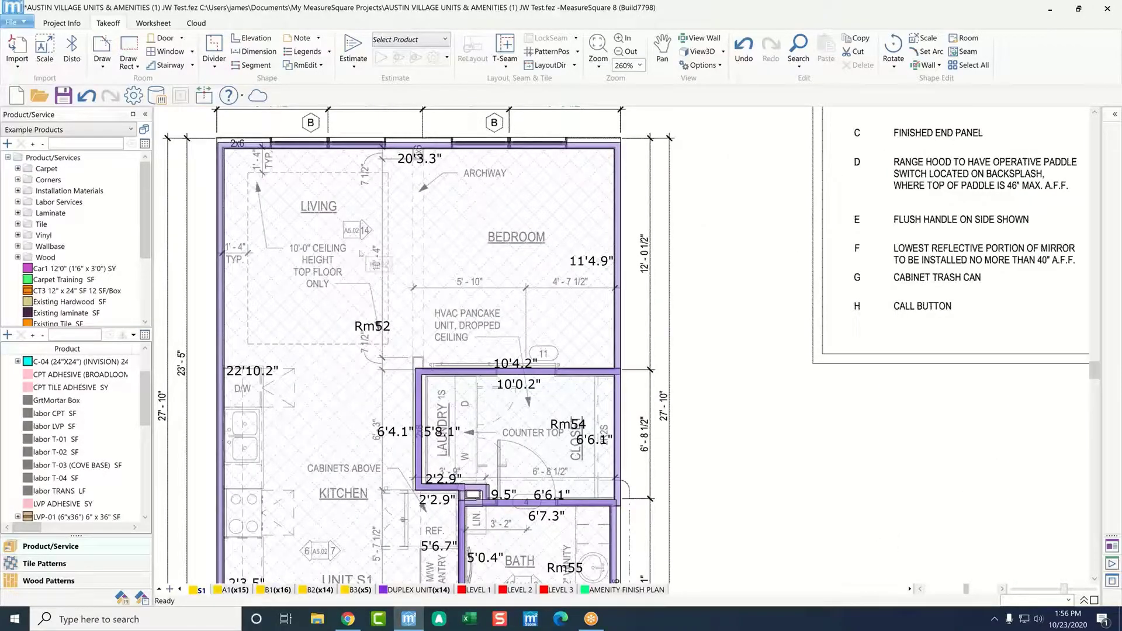
Step: Draw a new wall up to the top exterior wall of Rm52
{"action": "left_click", "coordinate": [321, 65]}
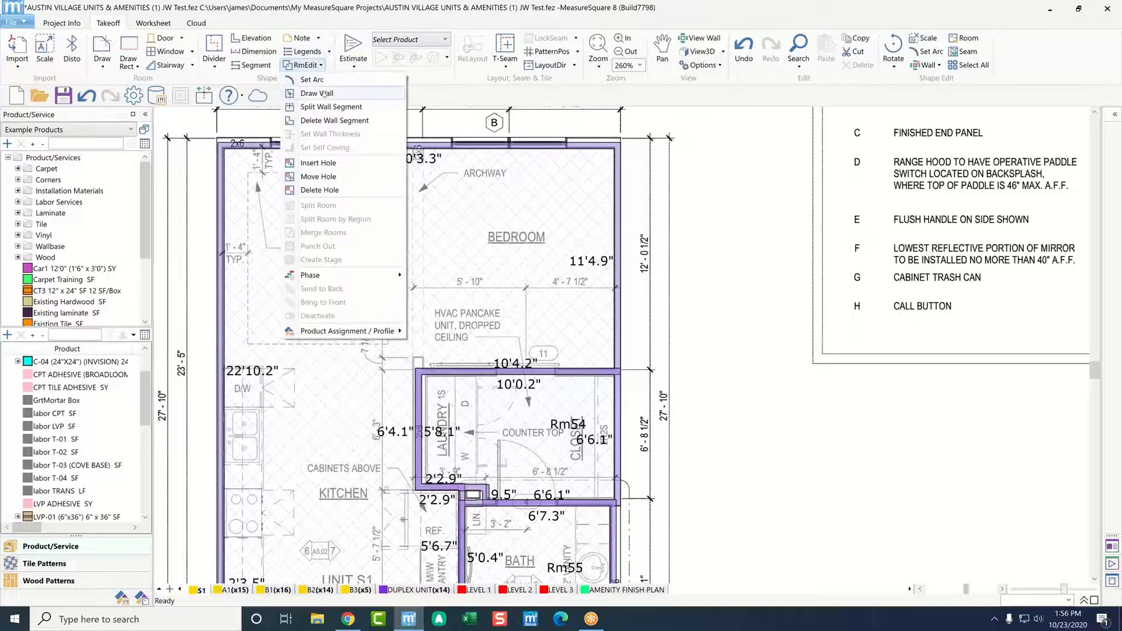
{"action": "left_click", "coordinate": [328, 93]}
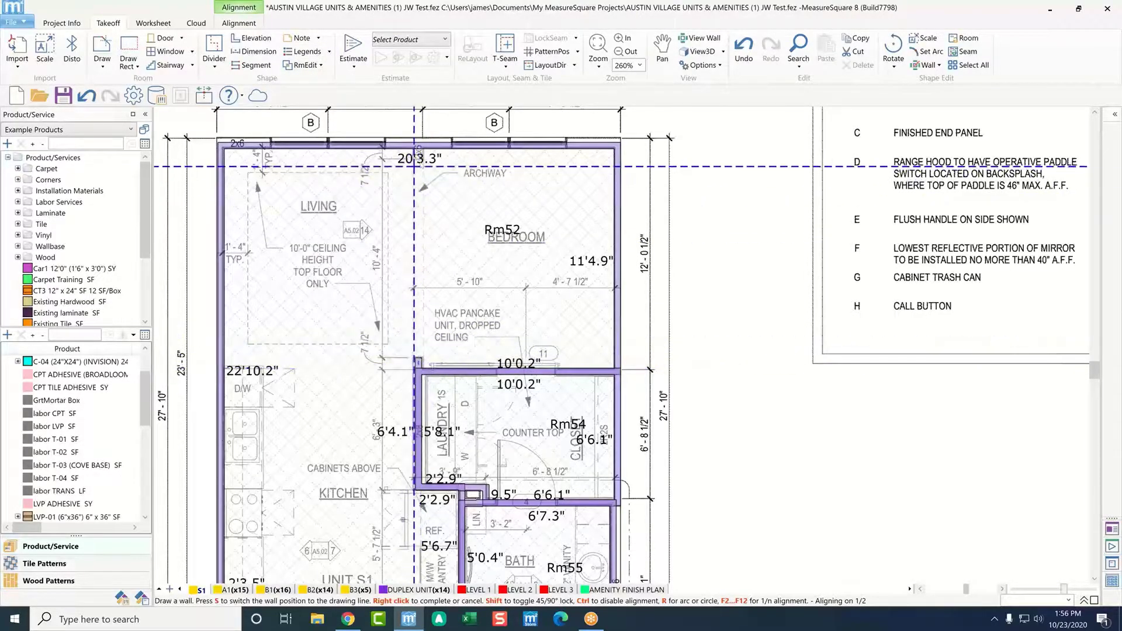
{"action": "left_click", "coordinate": [419, 154]}
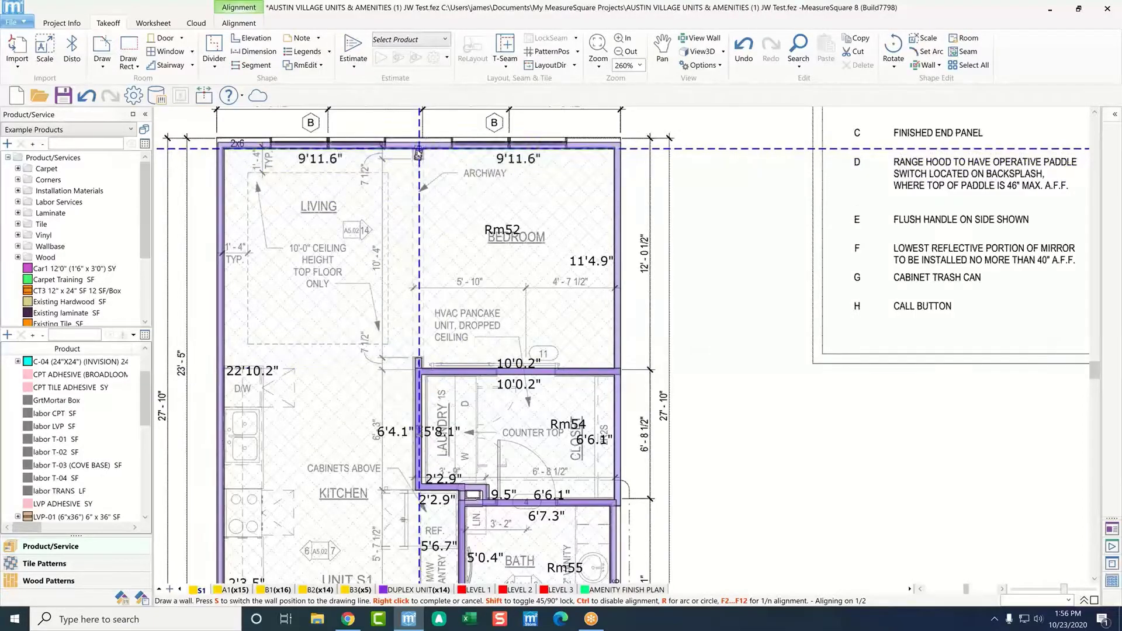
{"action": "right_click", "coordinate": [415, 205]}
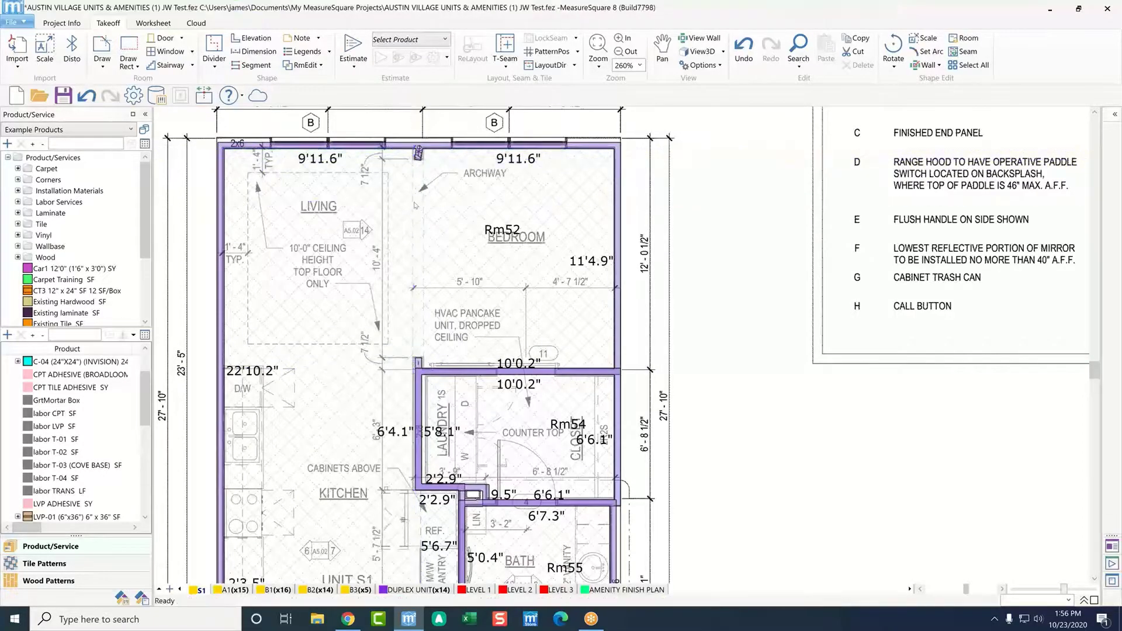
Step: Split Rm52 into bedroom Rm56 and living/kitchen Rm57, filling Rm56 with C-04 24"x24" tile
{"action": "left_click", "coordinate": [214, 50]}
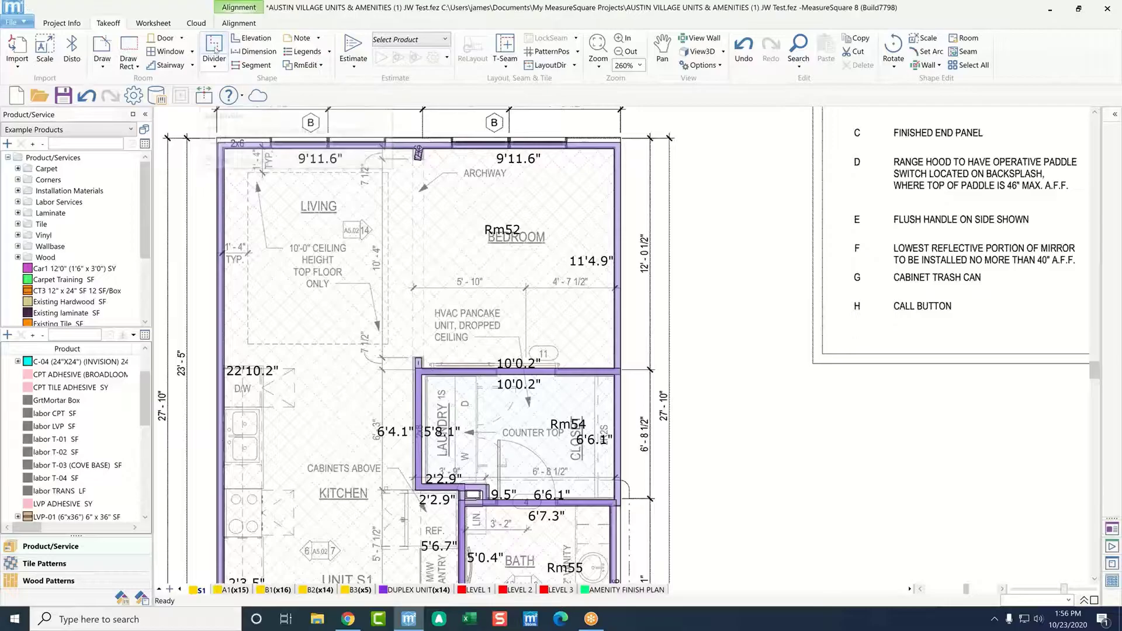
{"action": "left_click", "coordinate": [418, 358]}
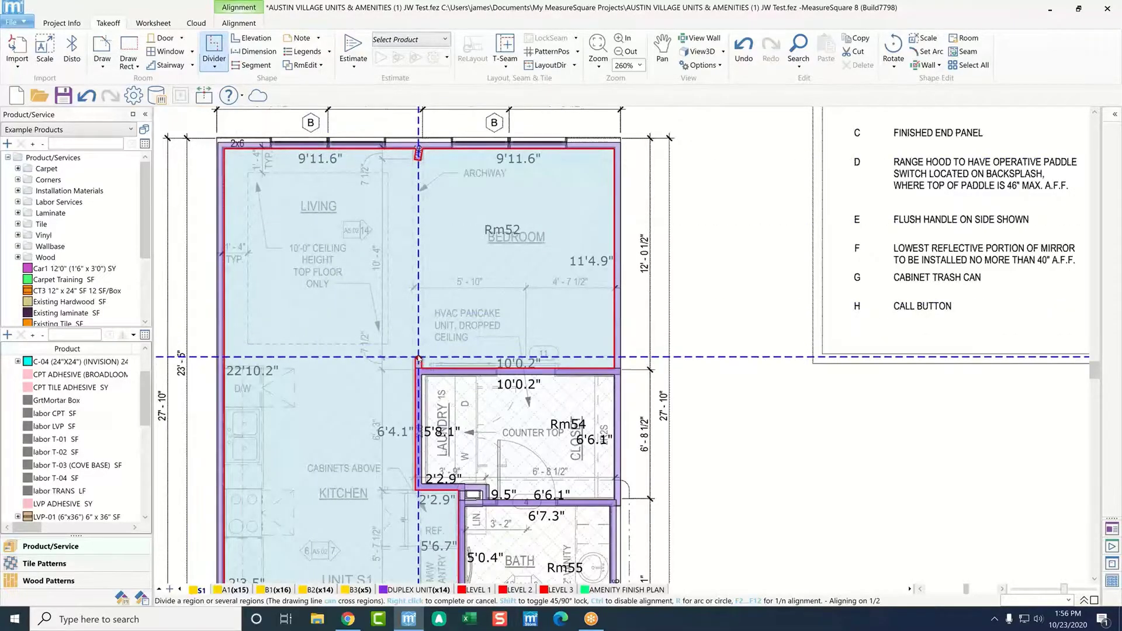
{"action": "left_click", "coordinate": [418, 158]}
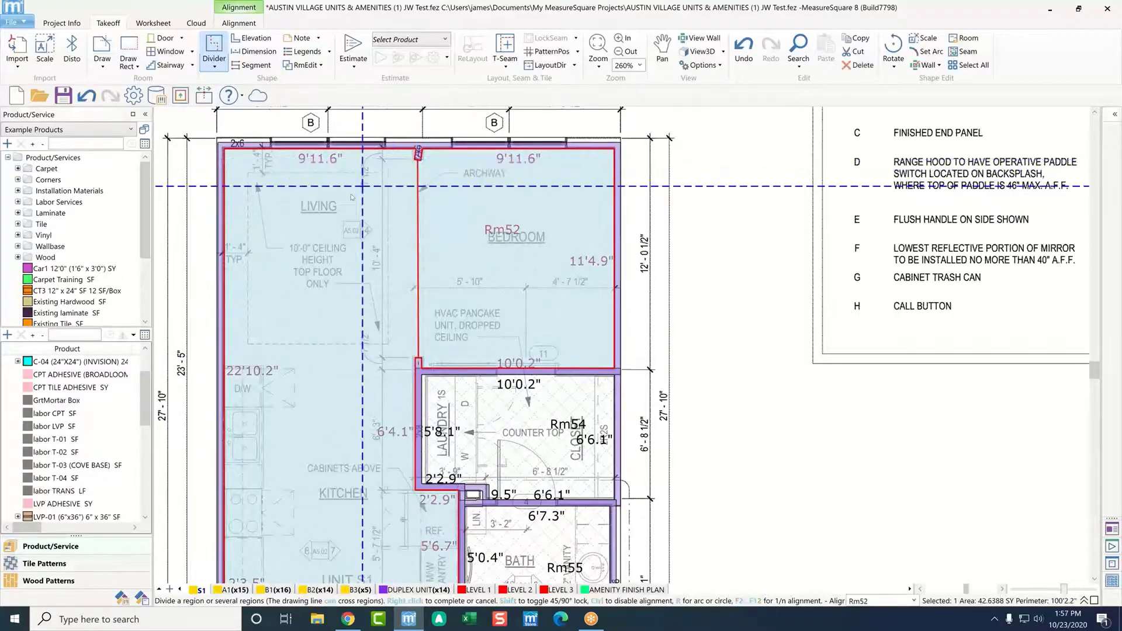
{"action": "scroll", "coordinate": [437, 263], "scroll_direction": "down", "scroll_amount": 1}
{"action": "scroll", "coordinate": [438, 263], "scroll_direction": "down", "scroll_amount": 1}
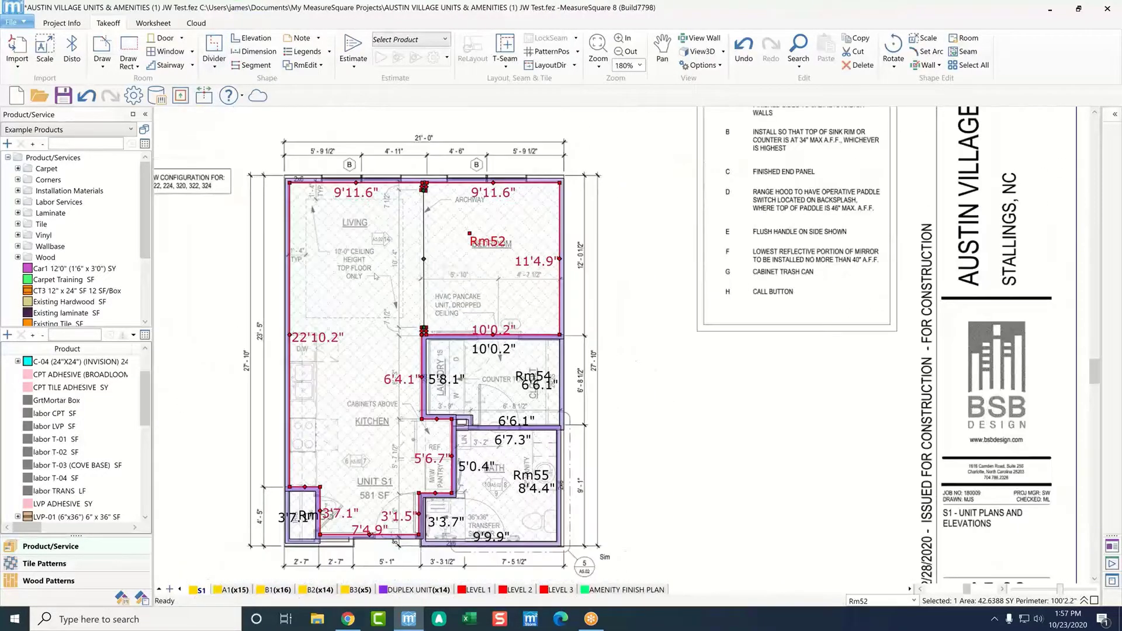
{"action": "left_click", "coordinate": [301, 65]}
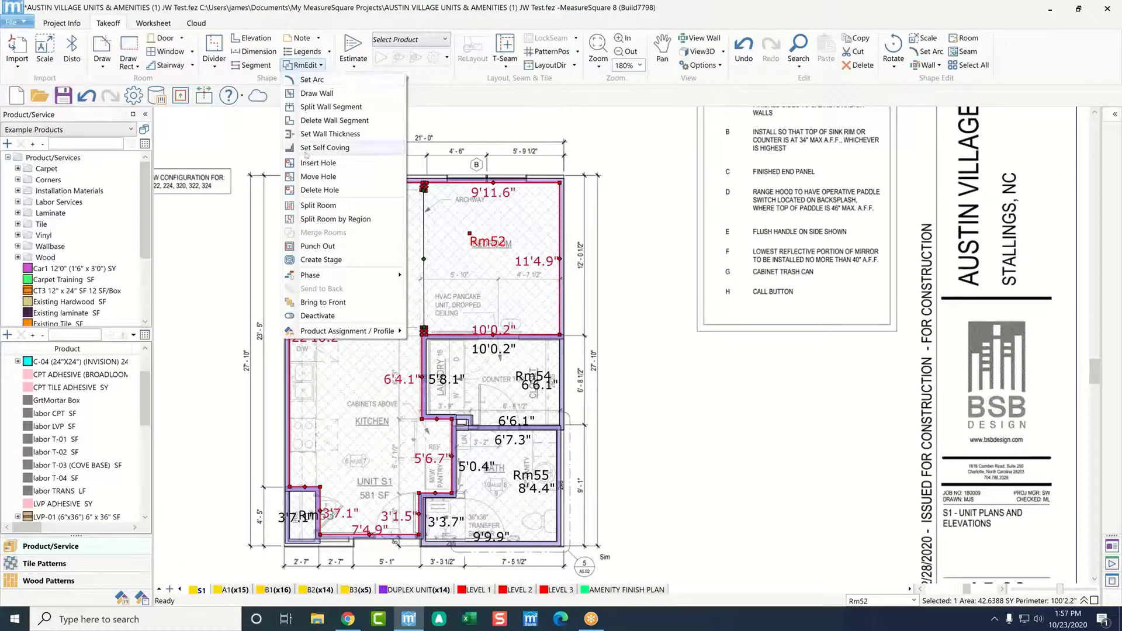
{"action": "left_click", "coordinate": [330, 219]}
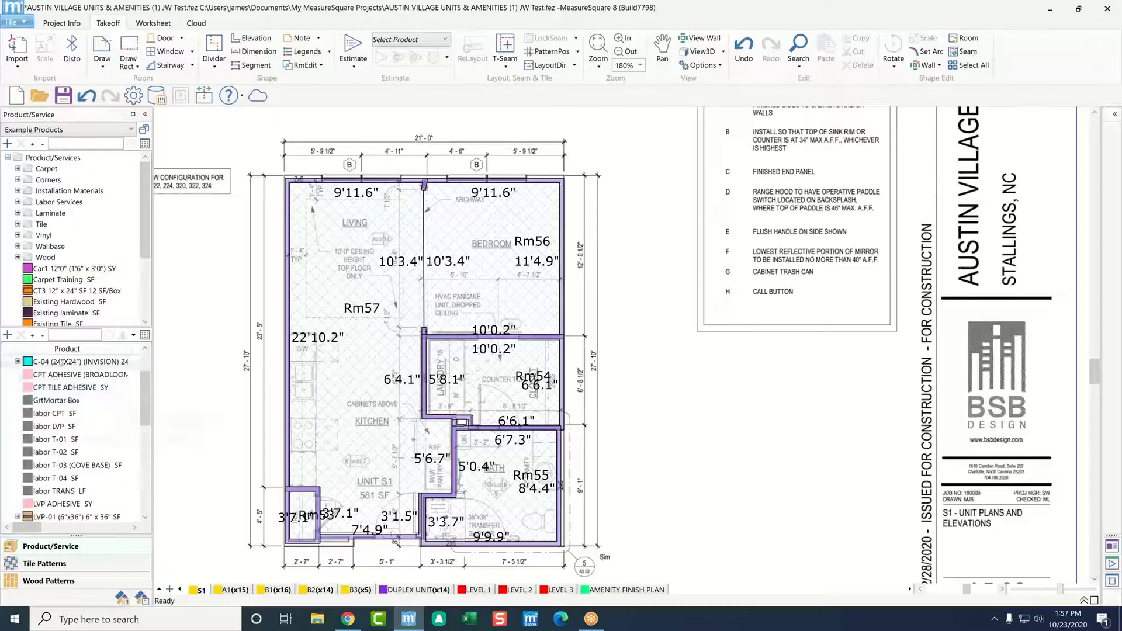
{"action": "left_click_drag", "start_coordinate": [61, 362], "coordinate": [278, 296]}
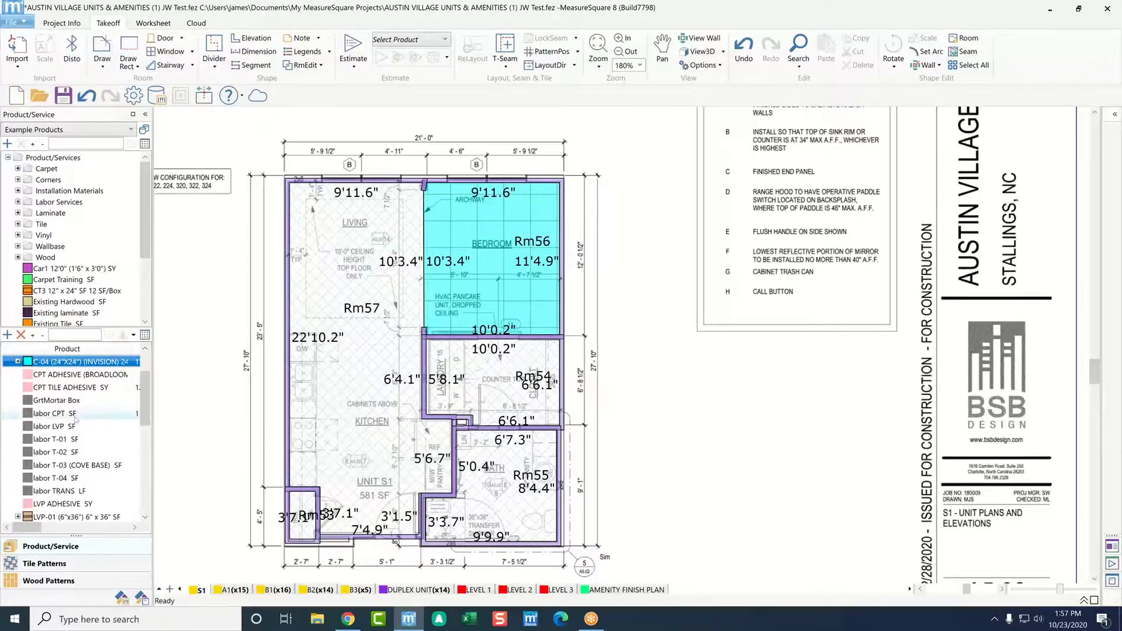
Step: Apply LVP-01 plank flooring to Rm57, Rm54 and Rm55
{"action": "scroll", "coordinate": [84, 421], "scroll_direction": "down", "scroll_amount": 1}
{"action": "left_click_drag", "start_coordinate": [65, 478], "coordinate": [336, 356]}
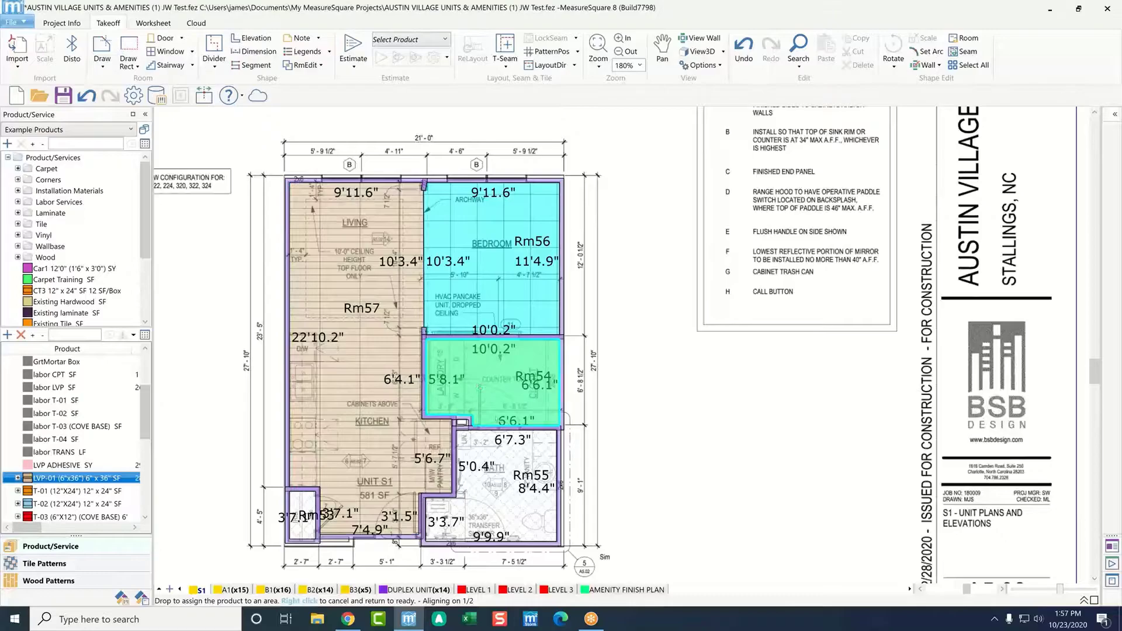
{"action": "left_click", "coordinate": [491, 380]}
{"action": "left_click", "coordinate": [502, 462]}
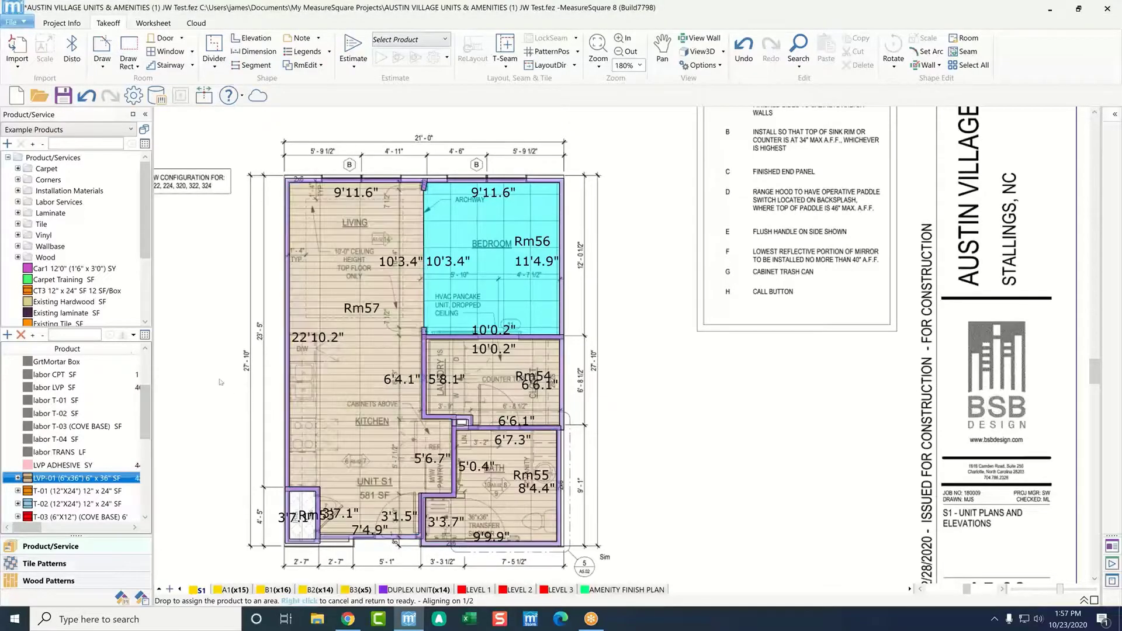
{"action": "right_click", "coordinate": [221, 382]}
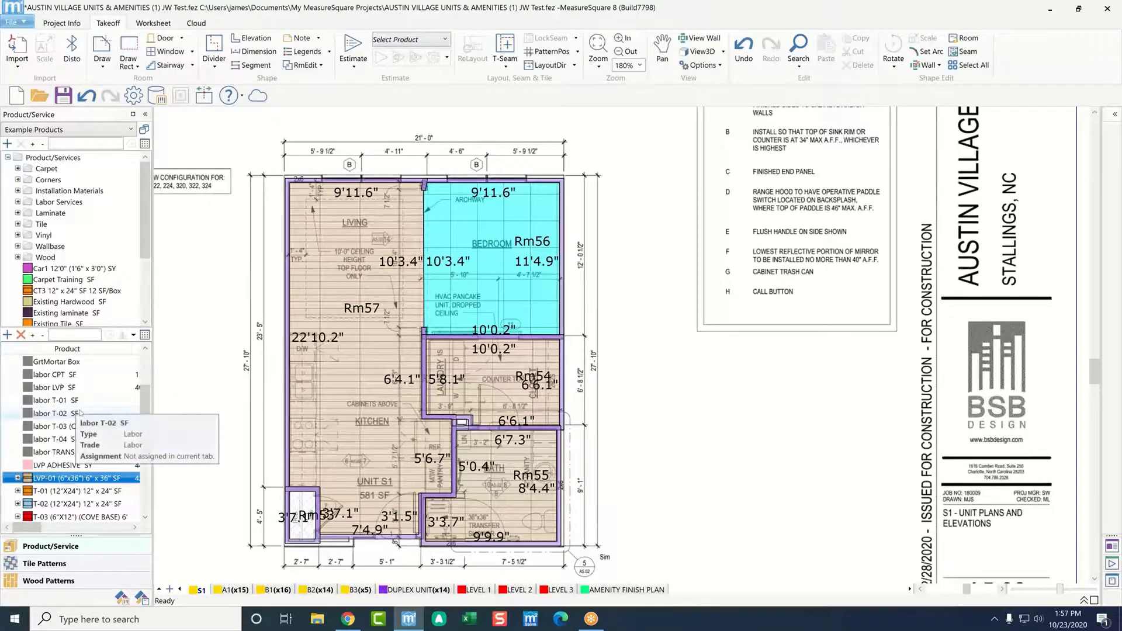
Step: Pick the TR-01 4" transition product and shift the plan view slightly
{"action": "scroll", "coordinate": [80, 414], "scroll_direction": "down", "scroll_amount": 2}
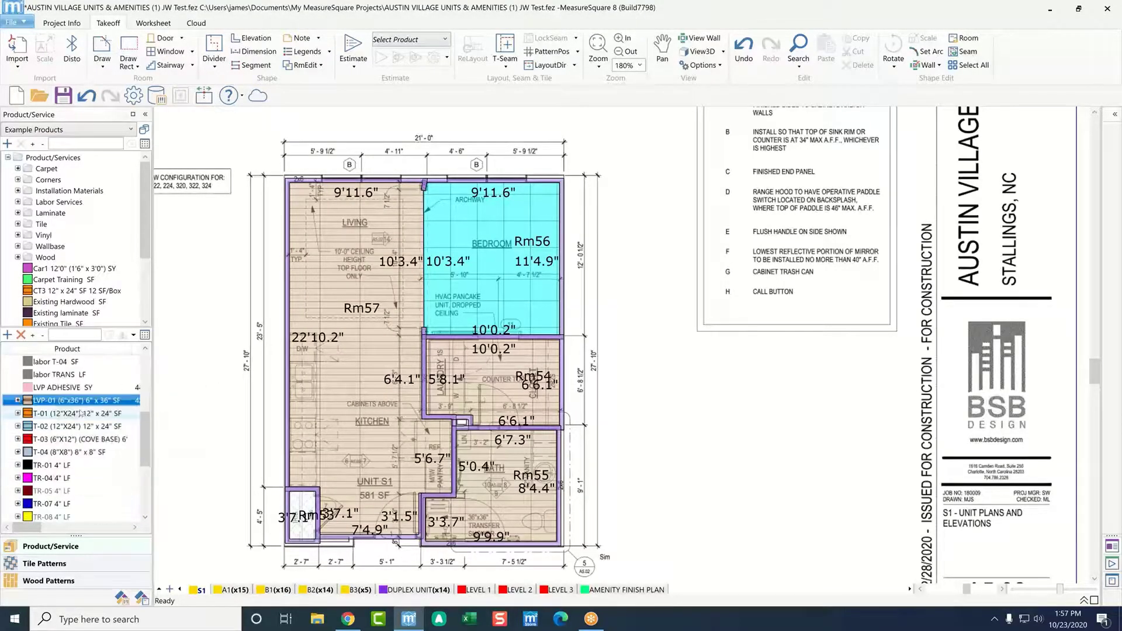
{"action": "left_click", "coordinate": [49, 465]}
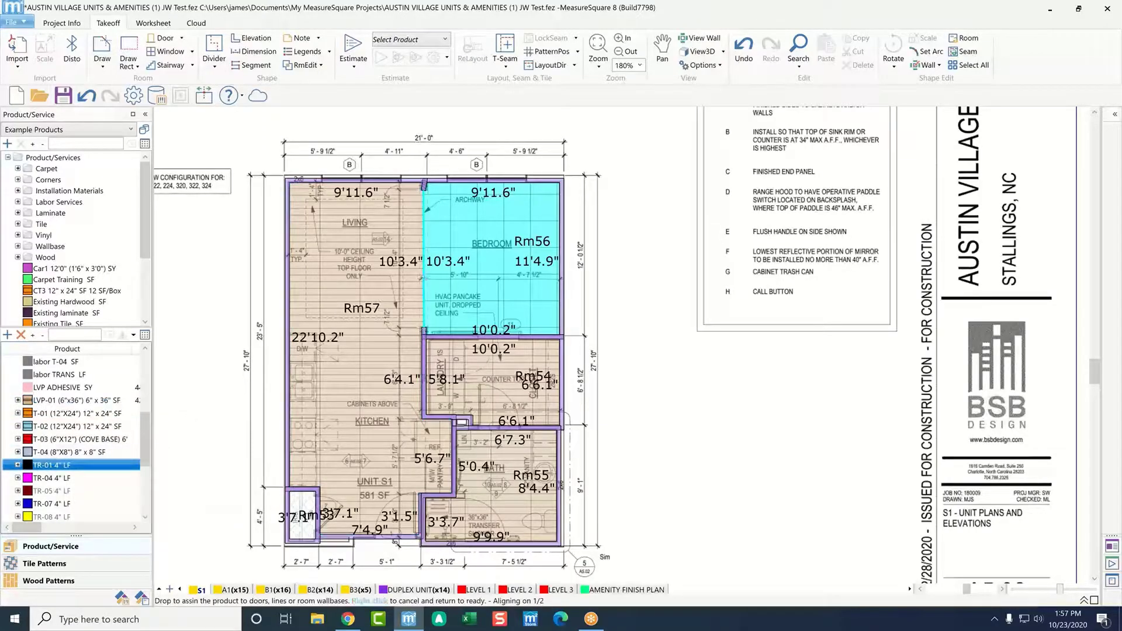
{"action": "right_click", "coordinate": [191, 298]}
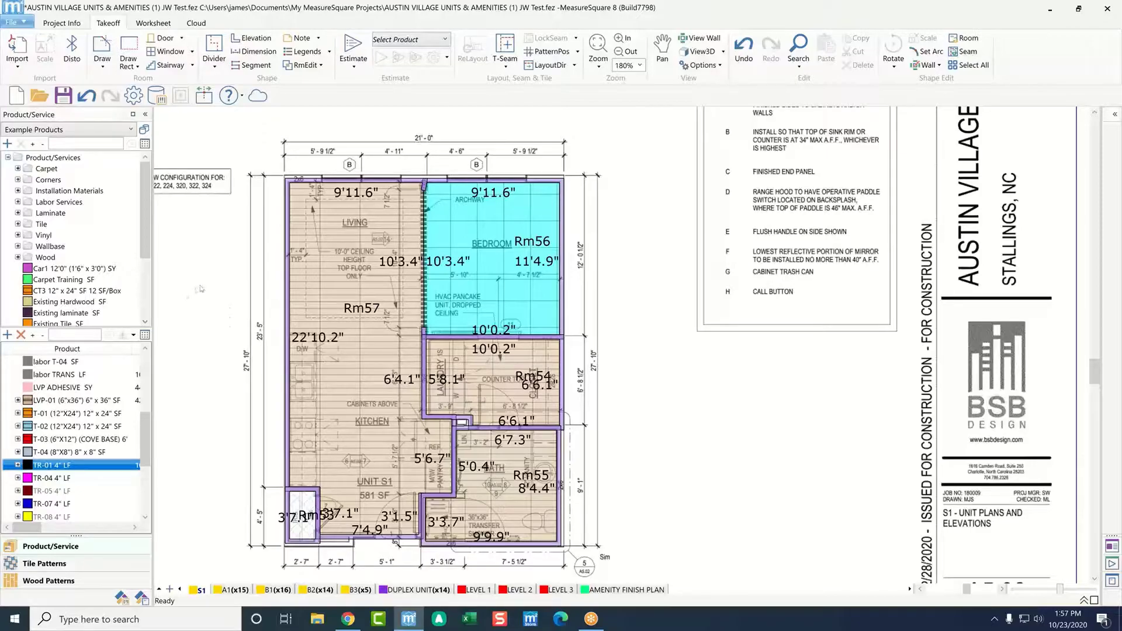
{"action": "scroll", "coordinate": [244, 287], "scroll_direction": "down", "scroll_amount": 1}
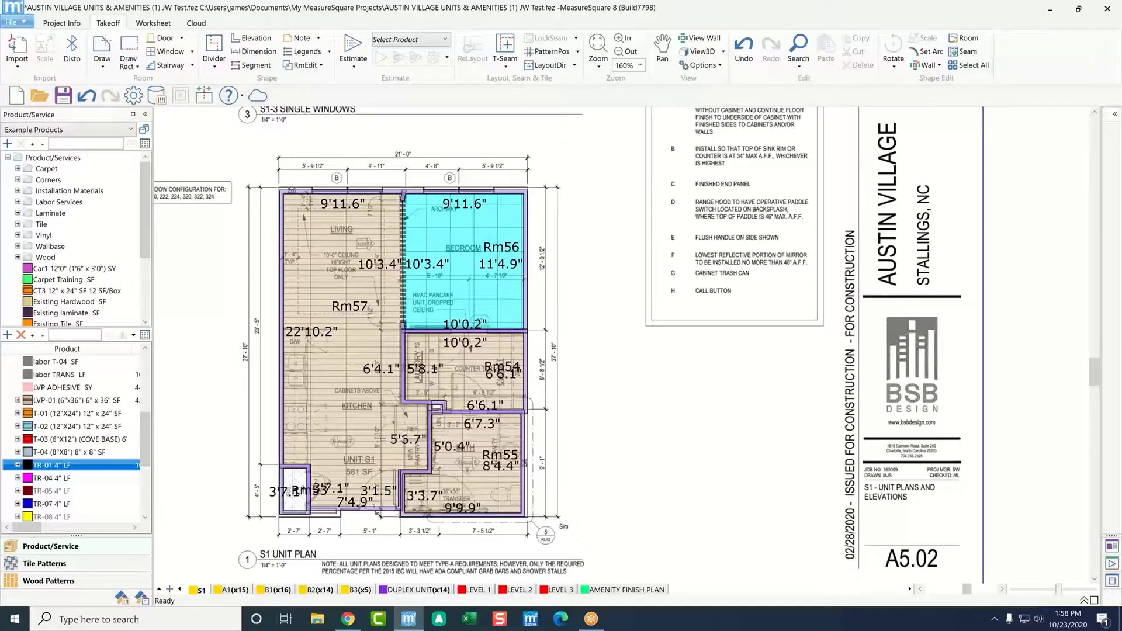
{"action": "mouse_move", "coordinate": [364, 440]}
{"action": "middle_click_drag", "start_coordinate": [364, 439], "coordinate": [384, 429]}
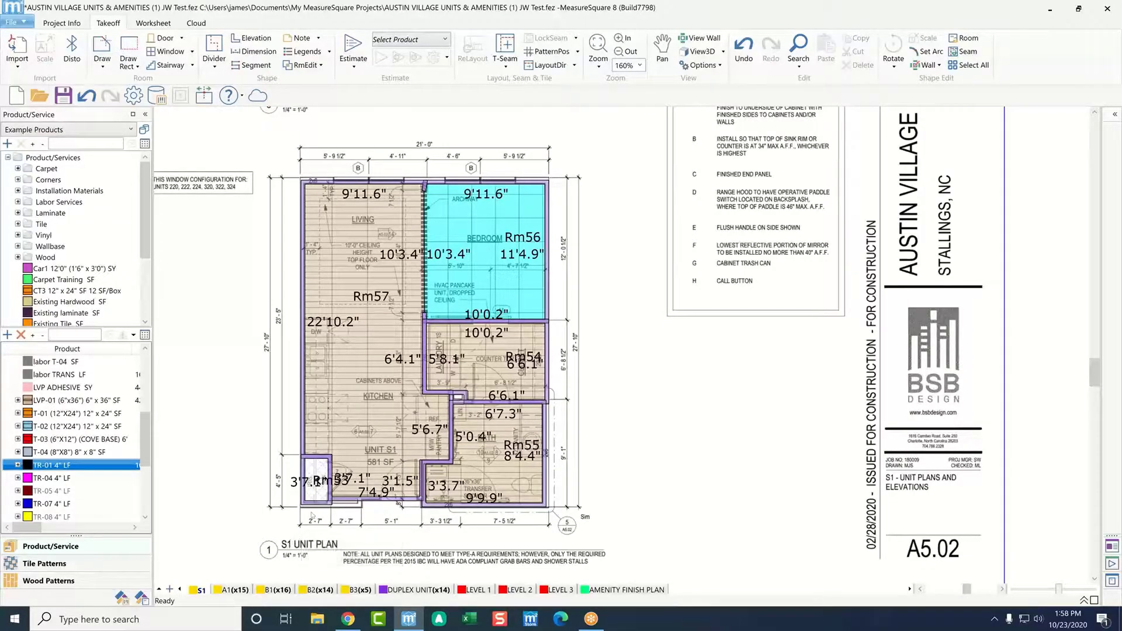
{"action": "scroll", "coordinate": [328, 450], "scroll_direction": "down", "scroll_amount": 1}
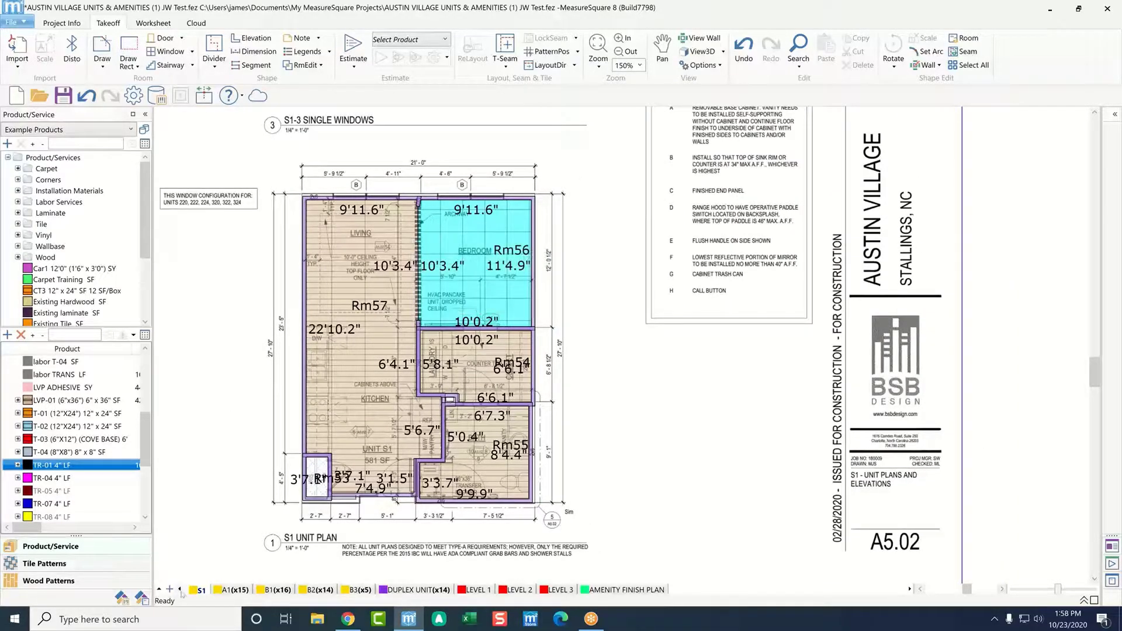
Step: Set the S1 sheet's duplication to 16 so its rooms count x16
{"action": "right_click", "coordinate": [202, 591]}
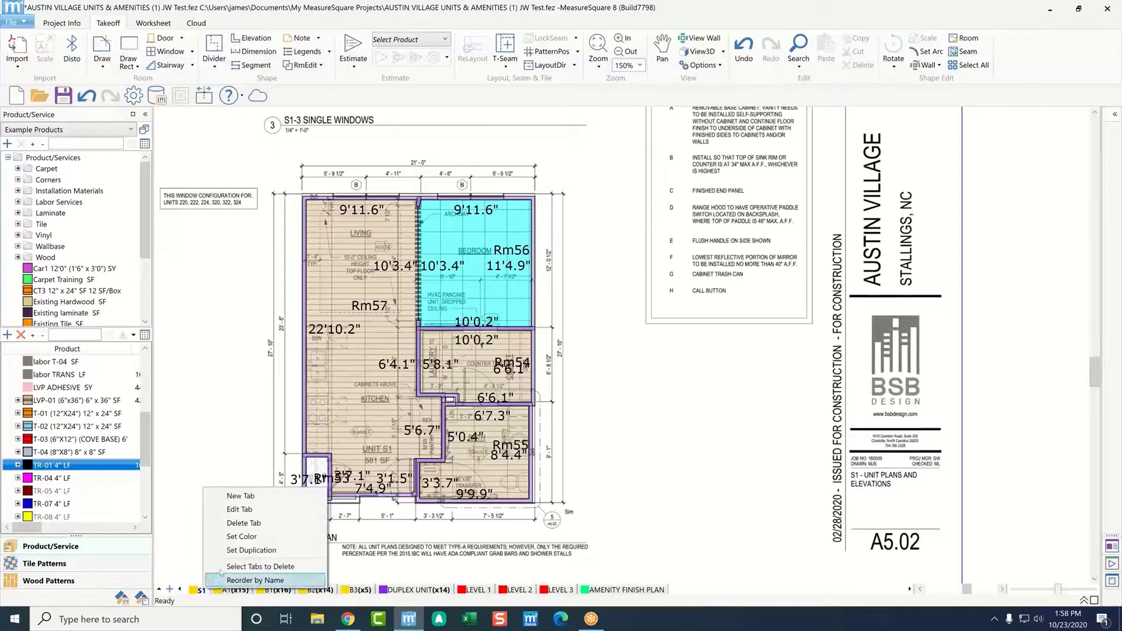
{"action": "left_click", "coordinate": [239, 550]}
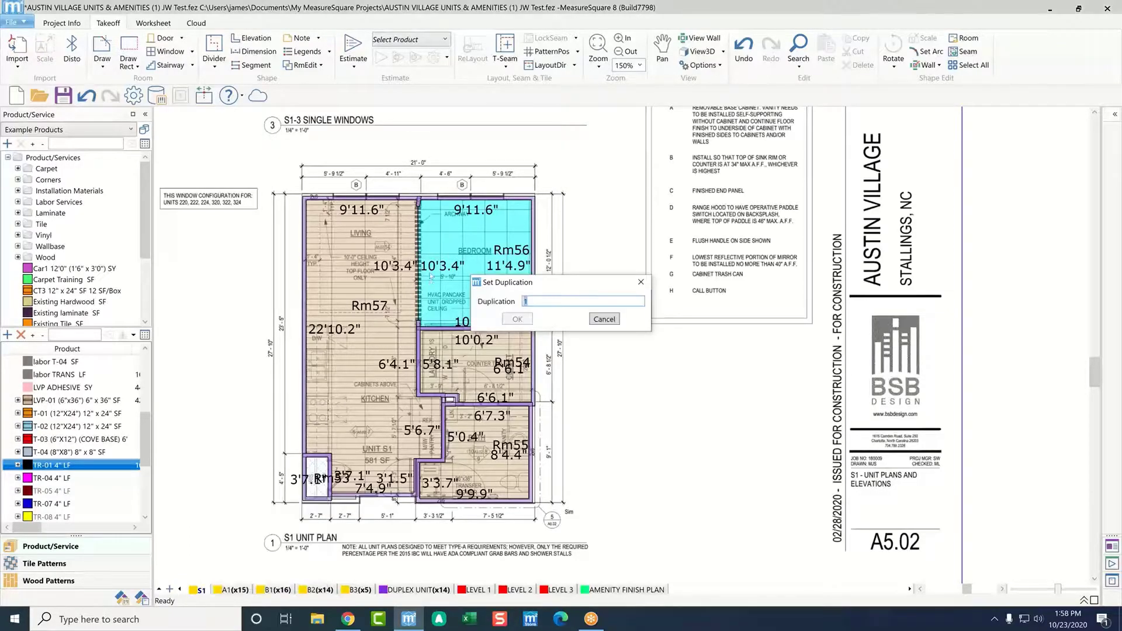
{"action": "type", "text": "16"}
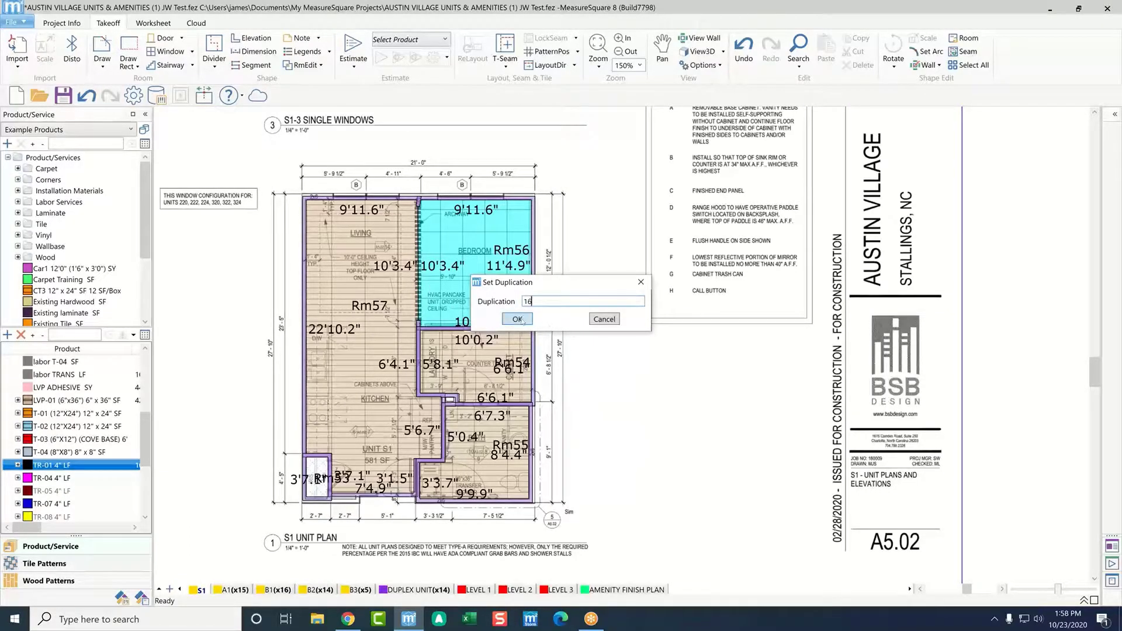
{"action": "left_click", "coordinate": [517, 319]}
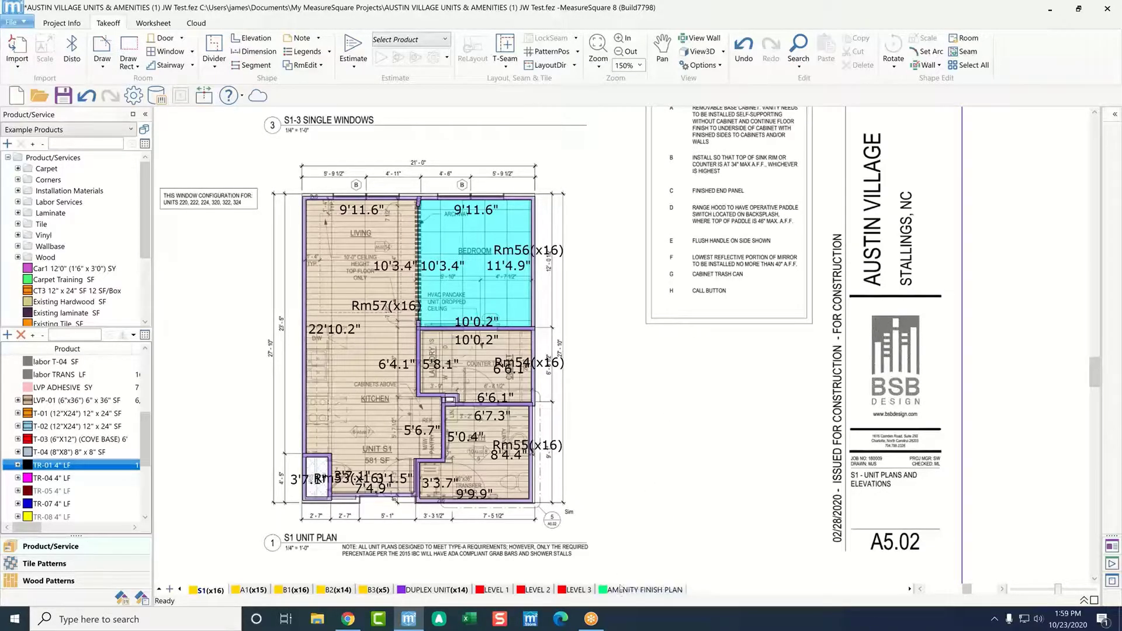
Step: Show the AMENITY FINISH PLAN sheet zoomed and panned to the large open room
{"action": "left_click", "coordinate": [620, 591]}
{"action": "scroll", "coordinate": [662, 318], "scroll_direction": "down", "scroll_amount": 3}
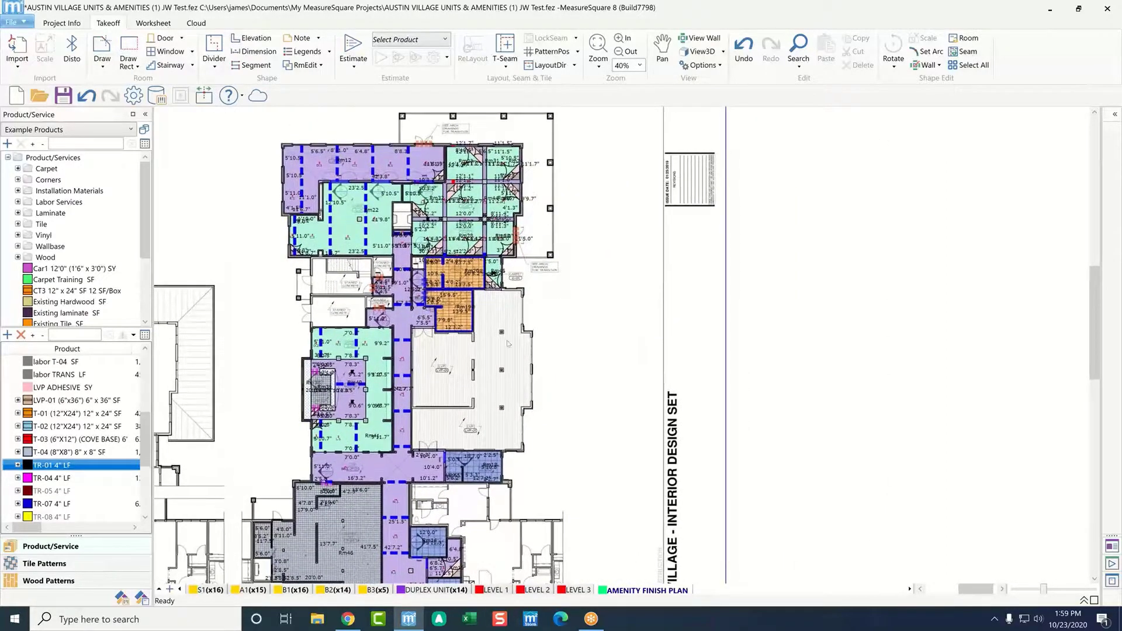
{"action": "scroll", "coordinate": [544, 342], "scroll_direction": "up", "scroll_amount": 4}
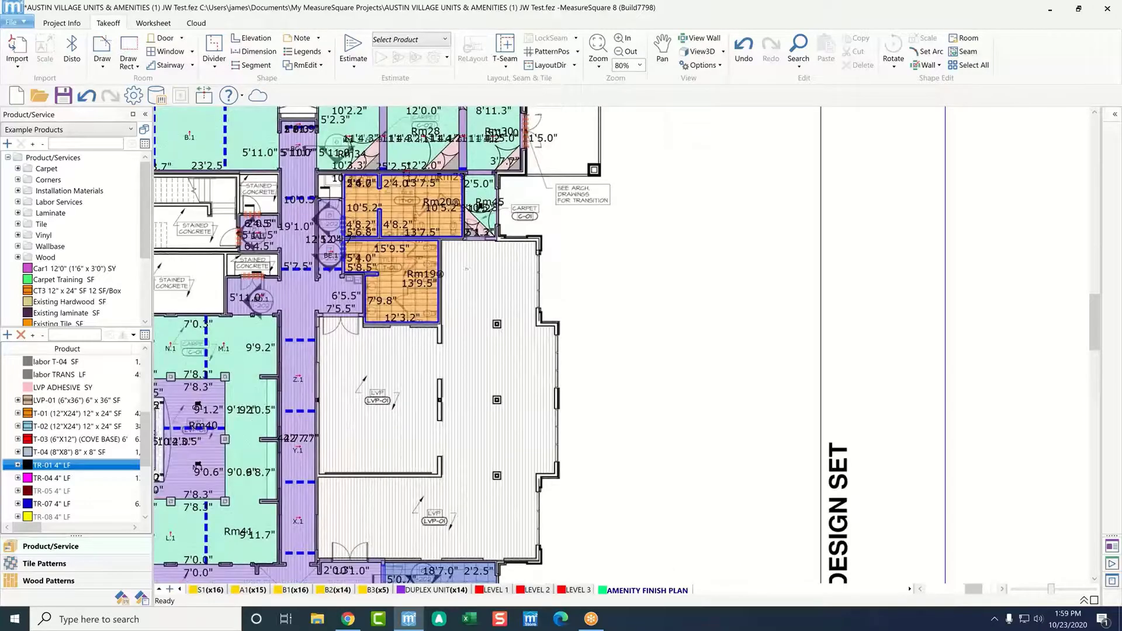
{"action": "middle_click_drag", "start_coordinate": [467, 269], "coordinate": [461, 309]}
{"action": "scroll", "coordinate": [462, 310], "scroll_direction": "down", "scroll_amount": 1}
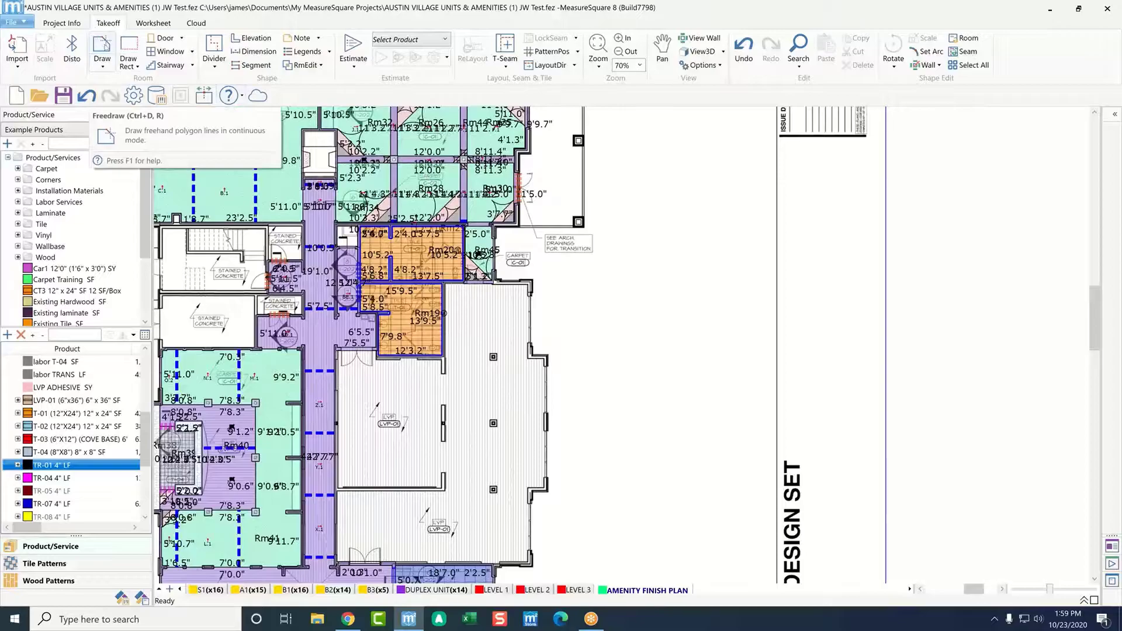
Step: Trace the large room's east walls, including the 24'11.0" and 14'6.6" runs
{"action": "left_click", "coordinate": [101, 49]}
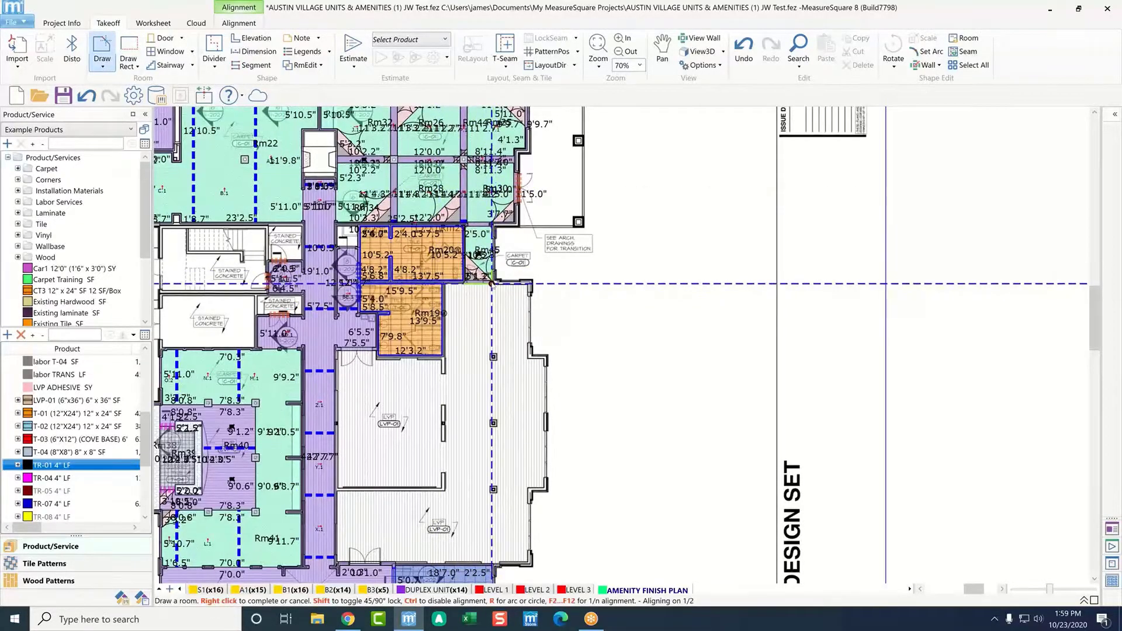
{"action": "left_click", "coordinate": [491, 283]}
{"action": "left_click", "coordinate": [528, 285]}
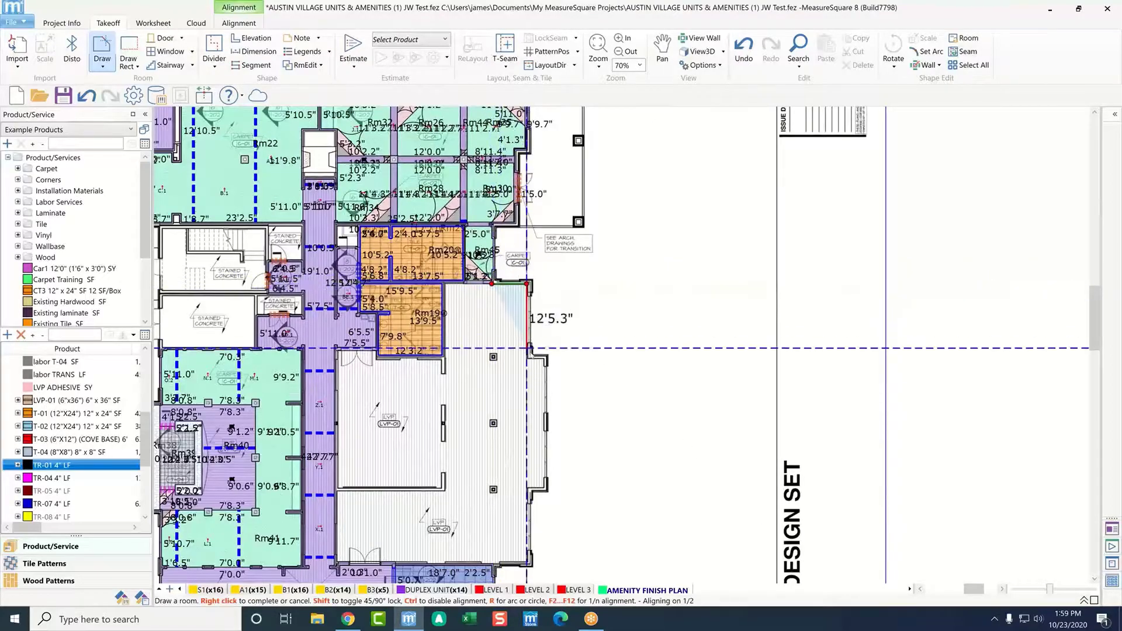
{"action": "left_click", "coordinate": [527, 359]}
{"action": "left_click", "coordinate": [546, 359]}
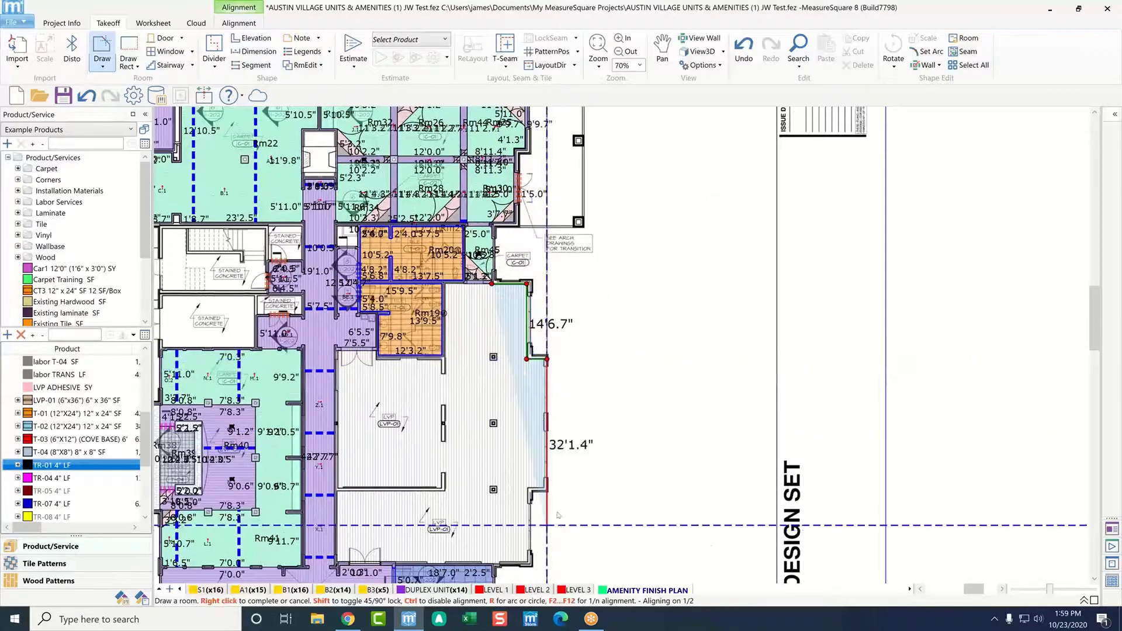
{"action": "left_click", "coordinate": [546, 488]}
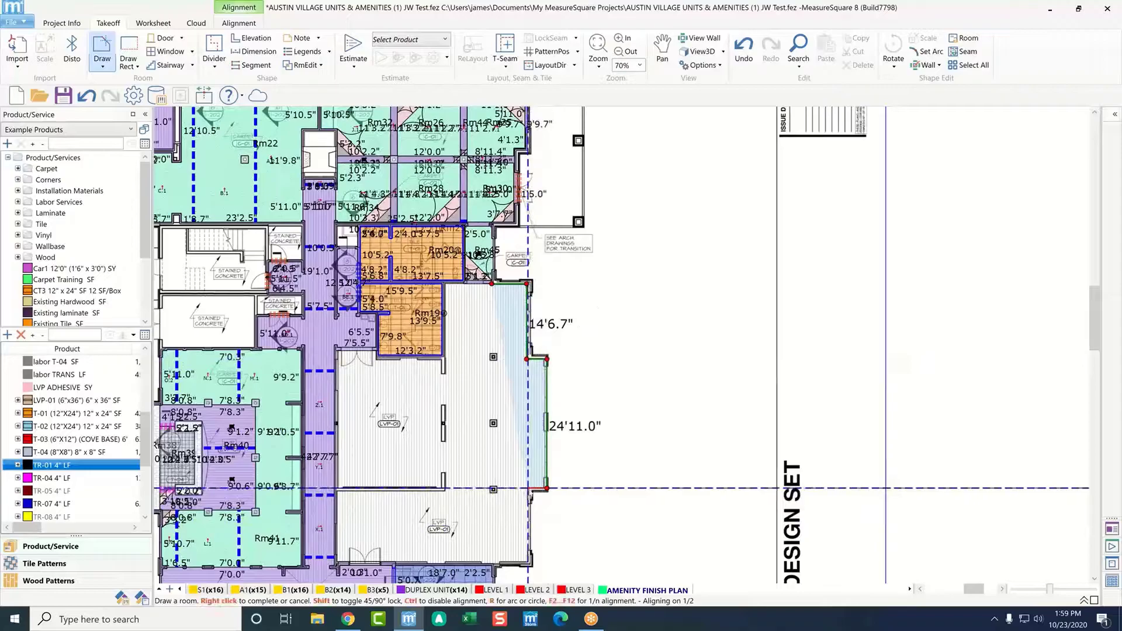
{"action": "left_click", "coordinate": [529, 488]}
{"action": "left_click", "coordinate": [529, 563]}
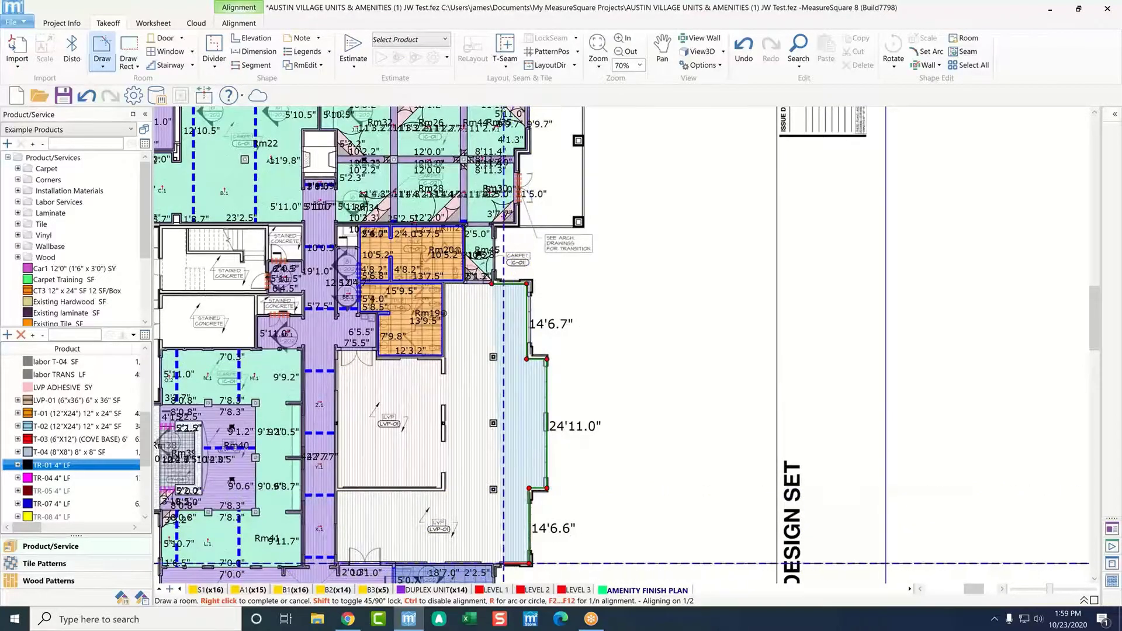
Step: Place the bottom corner and close the outline as Rm58, 41'9.7" by 24'11.0"
{"action": "scroll", "coordinate": [504, 565], "scroll_direction": "up", "scroll_amount": 5}
{"action": "scroll", "coordinate": [420, 454], "scroll_direction": "up", "scroll_amount": 3}
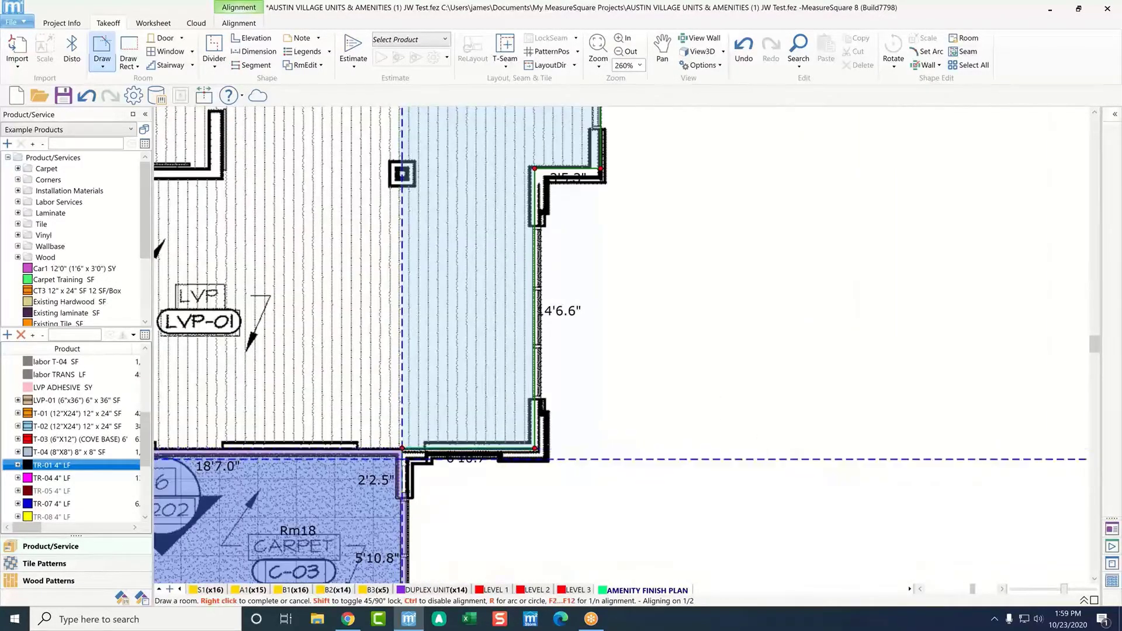
{"action": "scroll", "coordinate": [403, 452], "scroll_direction": "up", "scroll_amount": 4}
{"action": "scroll", "coordinate": [402, 451], "scroll_direction": "up", "scroll_amount": 3}
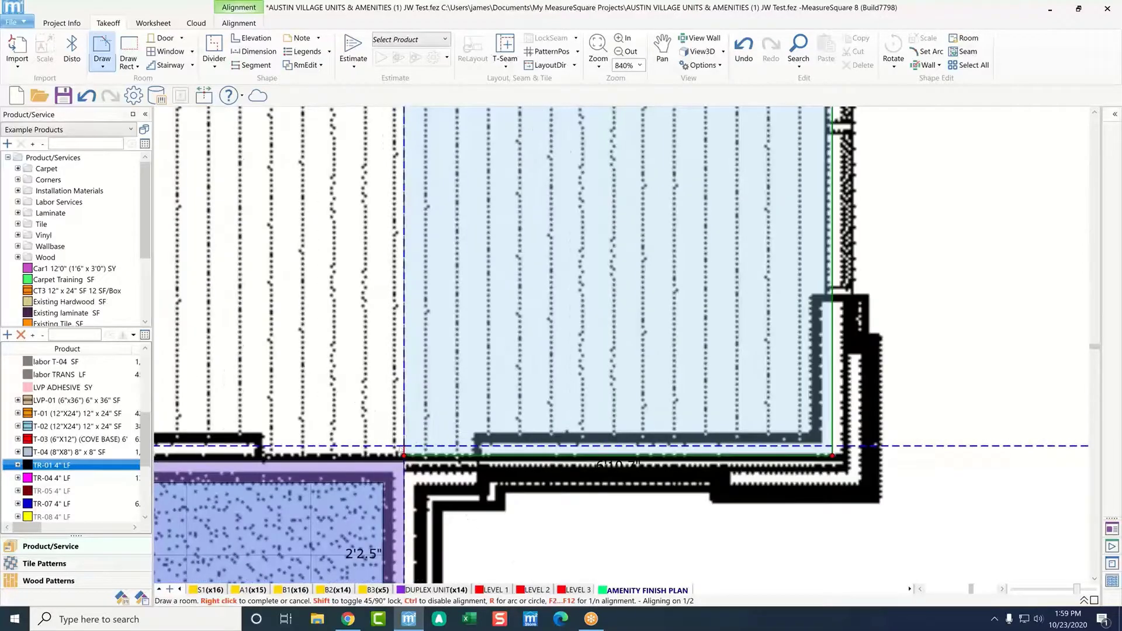
{"action": "left_click", "coordinate": [404, 461]}
{"action": "scroll", "coordinate": [397, 409], "scroll_direction": "down", "scroll_amount": 10}
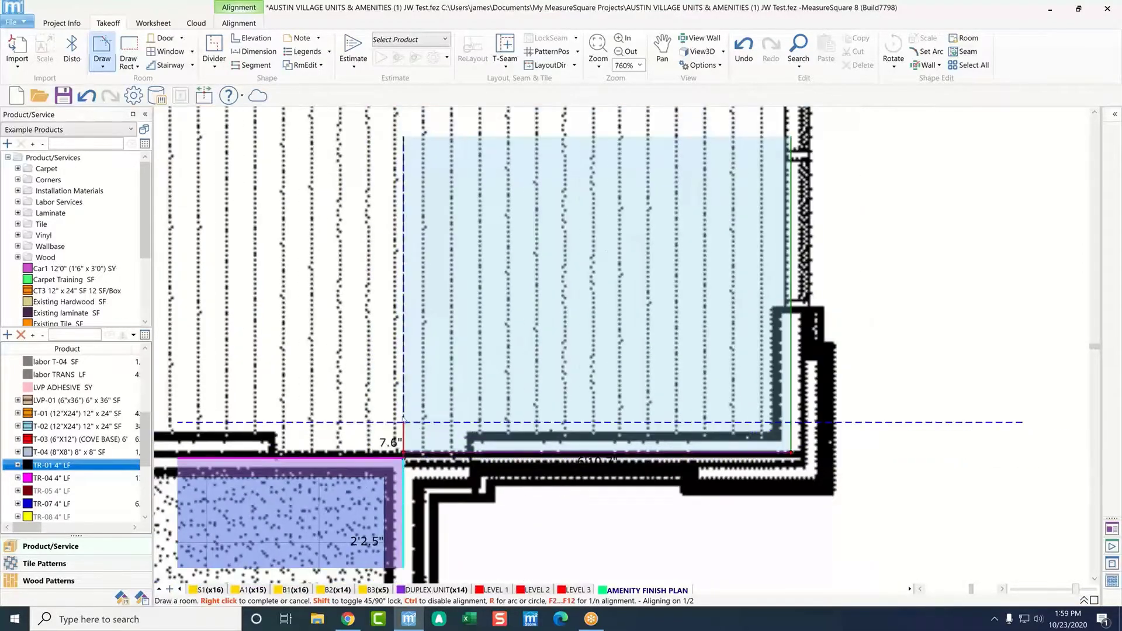
{"action": "scroll", "coordinate": [351, 281], "scroll_direction": "down", "scroll_amount": 3}
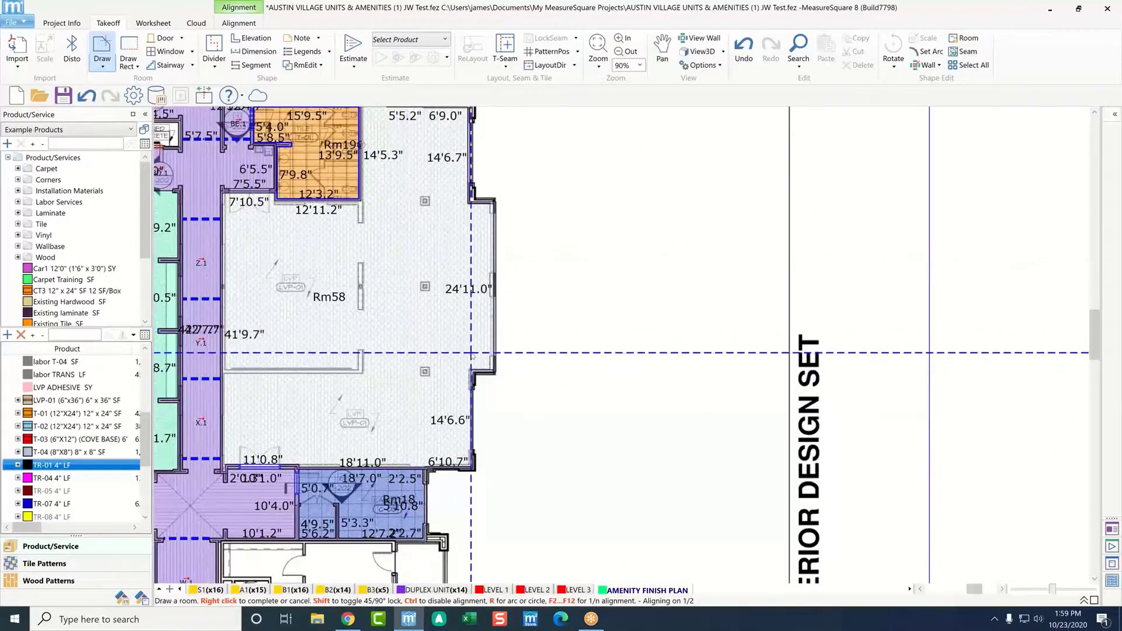
{"action": "right_click", "coordinate": [268, 344]}
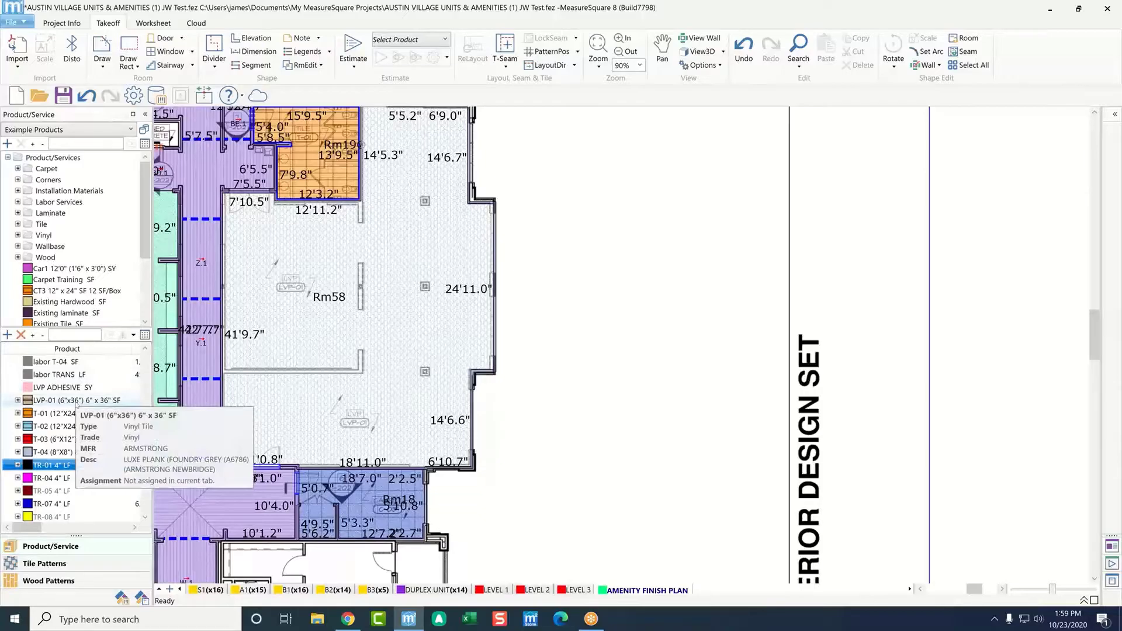
Step: Fill Rm58 with LVP-01 plank flooring and add a 6'8.5" interior wall
{"action": "left_click_drag", "start_coordinate": [77, 403], "coordinate": [456, 330]}
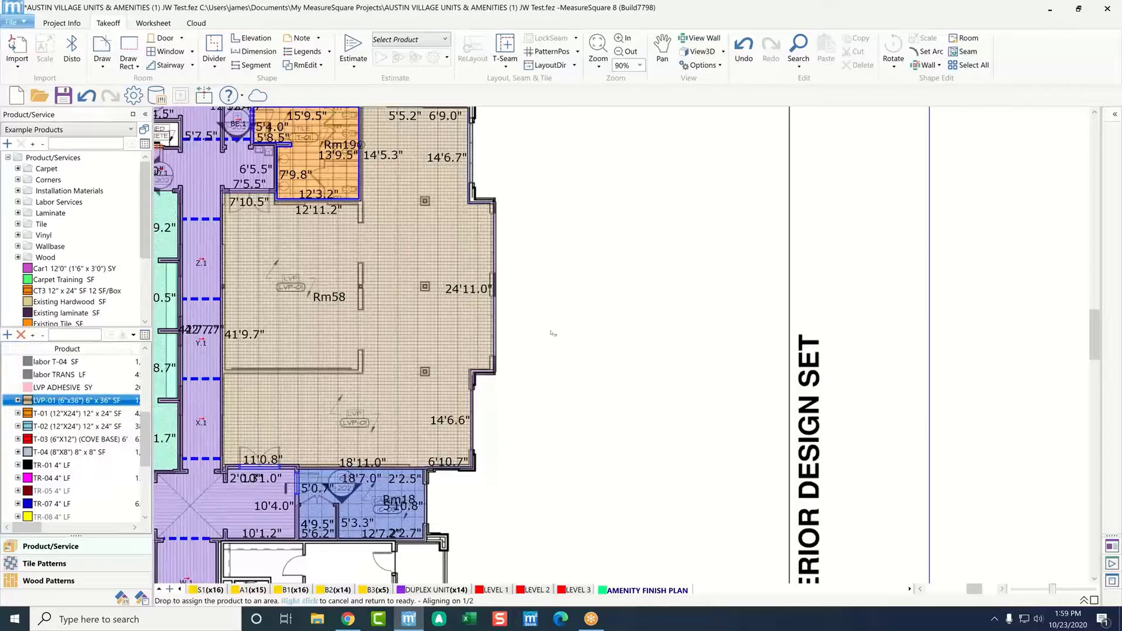
{"action": "left_click_drag", "start_coordinate": [553, 333], "coordinate": [462, 315]}
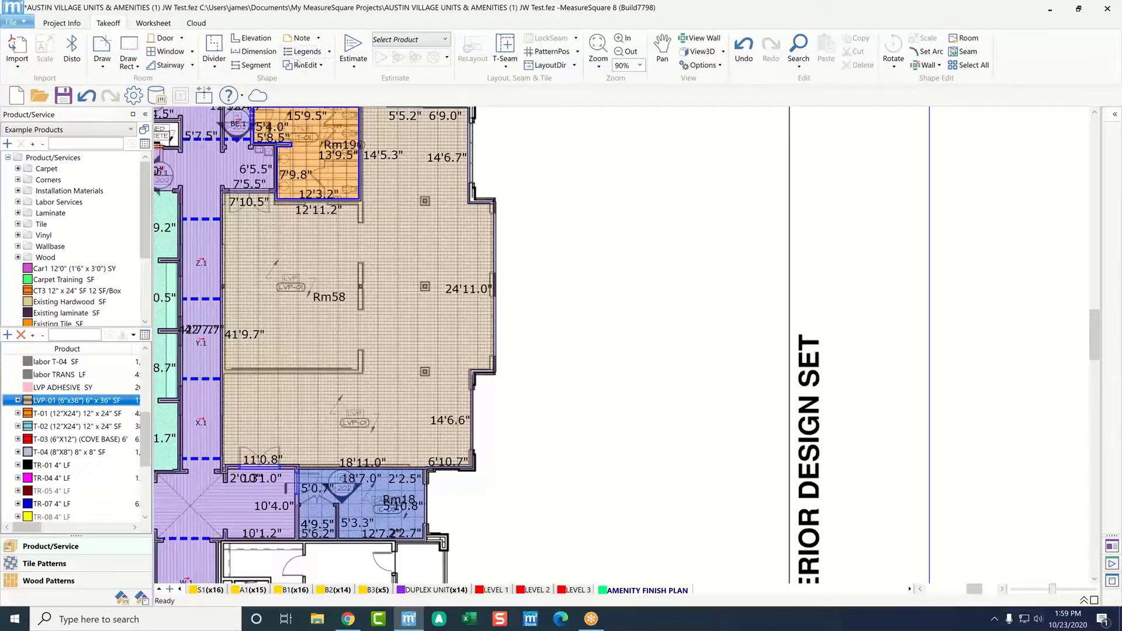
{"action": "left_click", "coordinate": [304, 65]}
{"action": "left_click", "coordinate": [317, 93]}
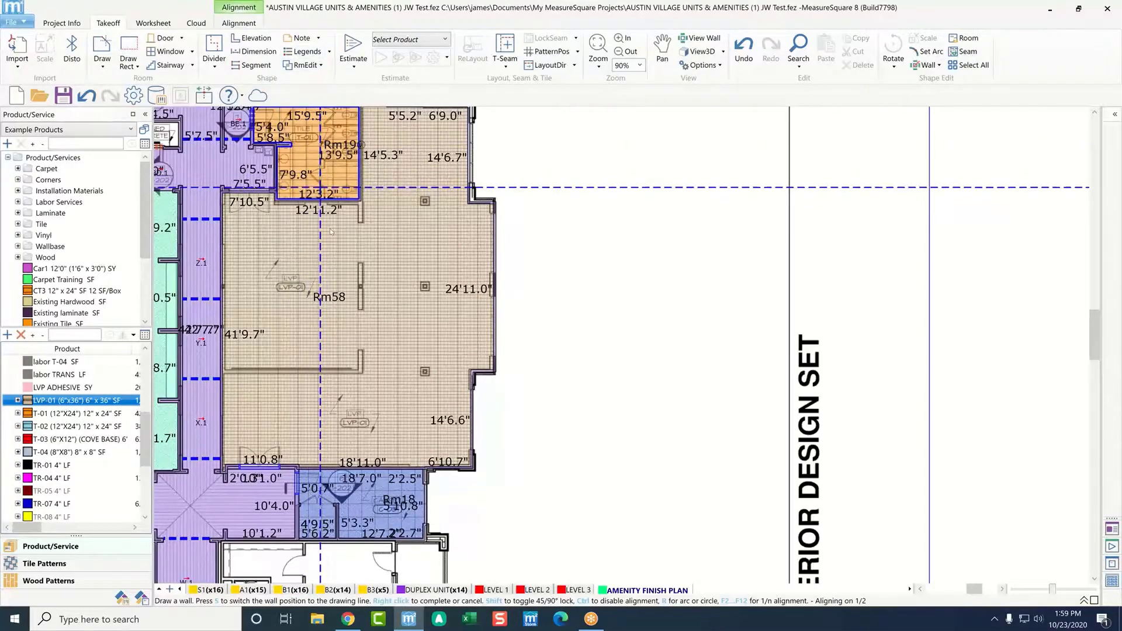
{"action": "left_click", "coordinate": [361, 308]}
{"action": "left_click", "coordinate": [360, 264]}
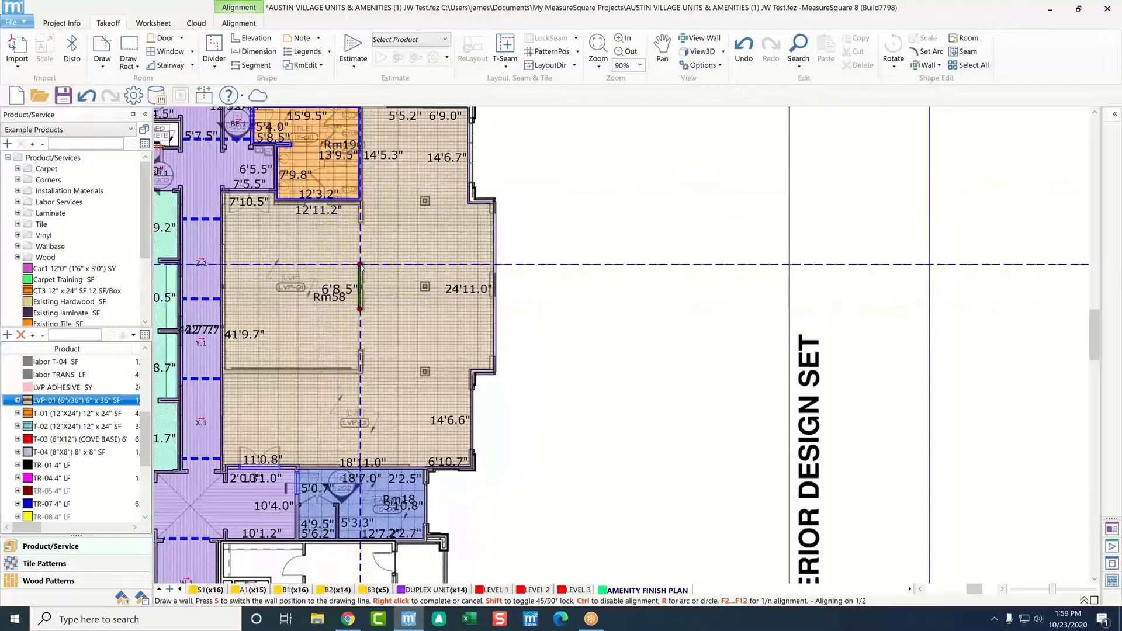
{"action": "right_click", "coordinate": [356, 338]}
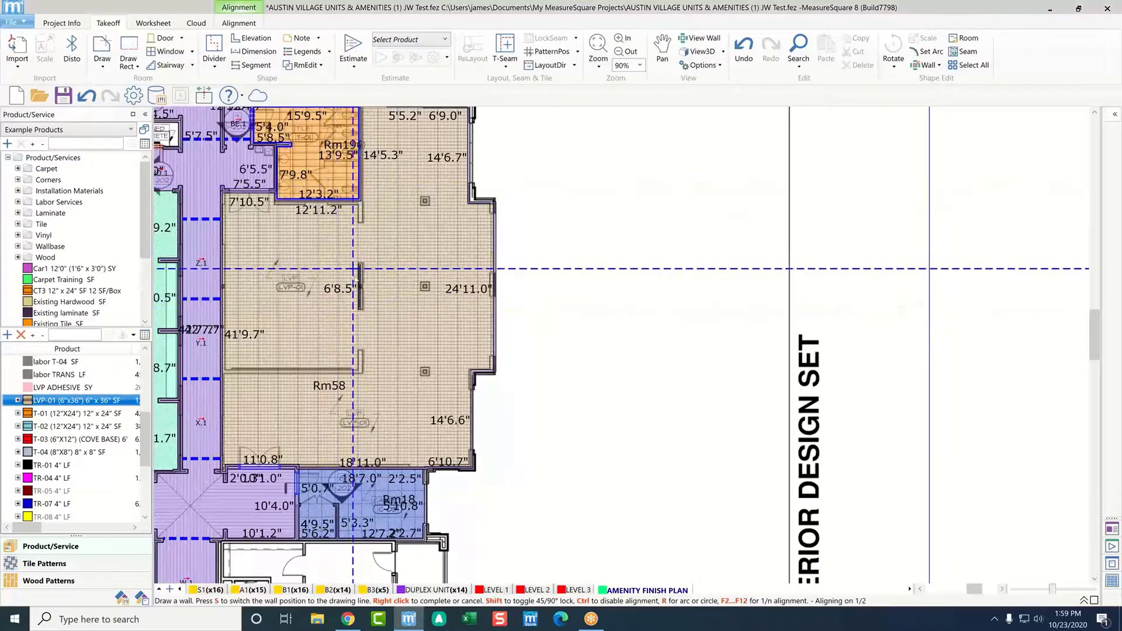
Step: Add a second interior wall in Rm58 running west to the room's side
{"action": "left_click", "coordinate": [362, 350]}
{"action": "left_click", "coordinate": [362, 375]}
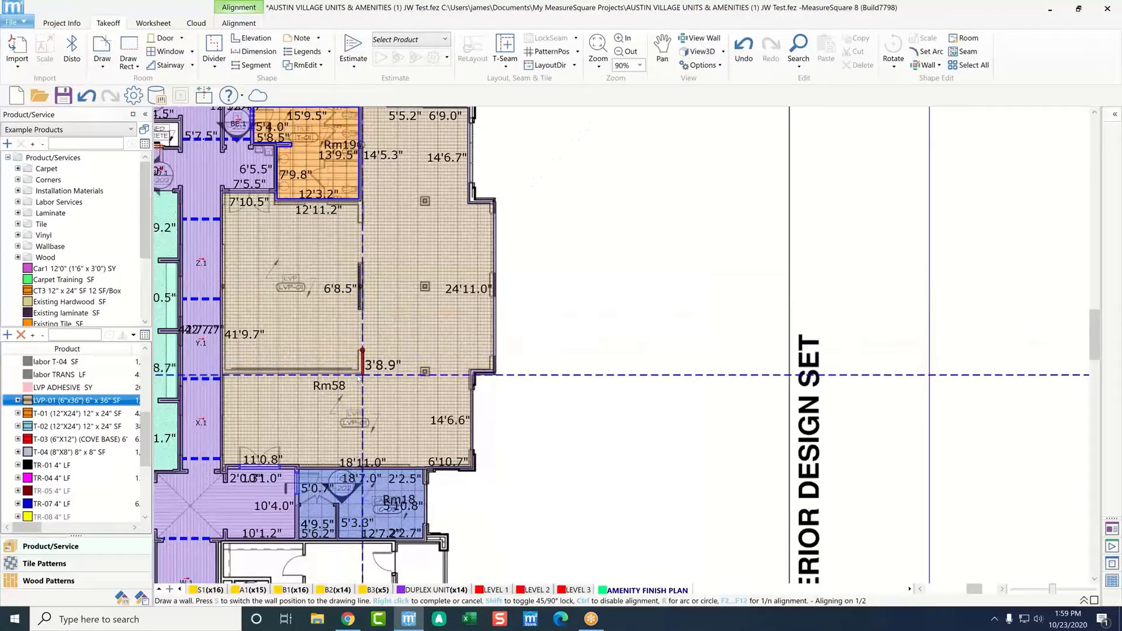
{"action": "left_click", "coordinate": [222, 374]}
{"action": "right_click", "coordinate": [222, 374]}
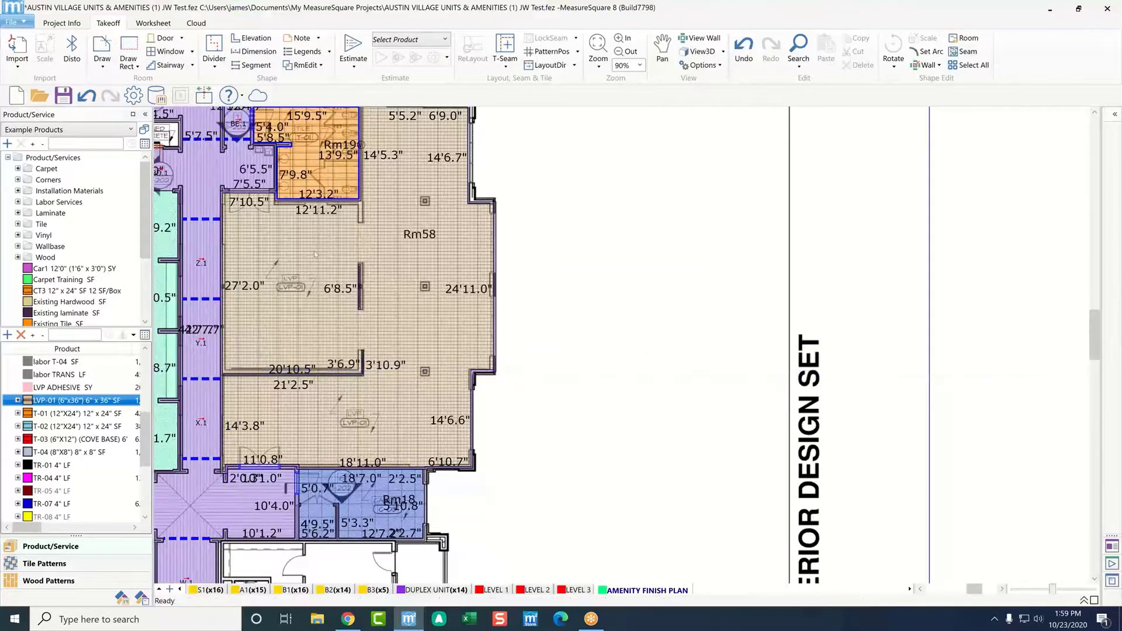
{"action": "scroll", "coordinate": [566, 307], "scroll_direction": "down", "scroll_amount": 3}
{"action": "scroll", "coordinate": [566, 307], "scroll_direction": "down", "scroll_amount": 3}
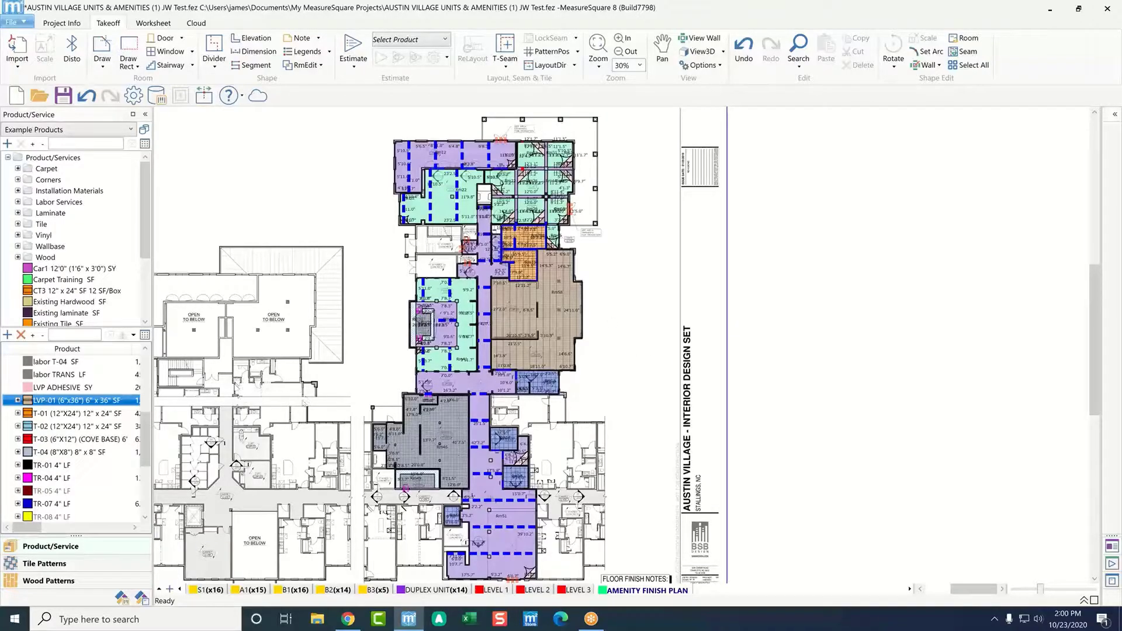
{"action": "scroll", "coordinate": [515, 267], "scroll_direction": "up", "scroll_amount": 3}
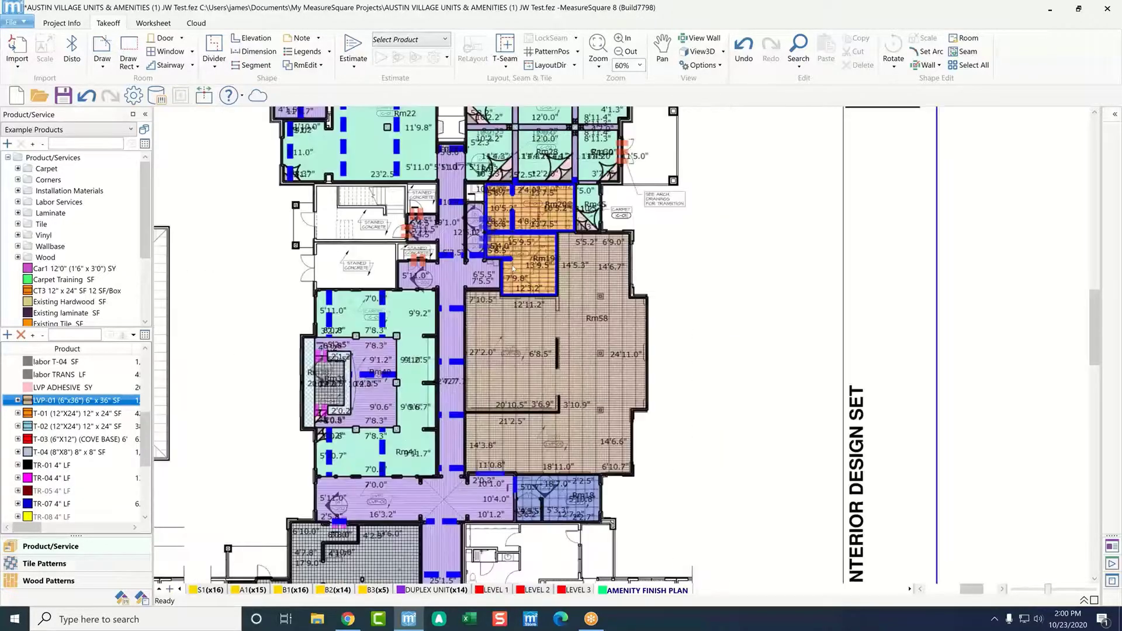
Step: Select and then deselect the corridor room, and shift the amenity floor plan view down
{"action": "left_click", "coordinate": [421, 331]}
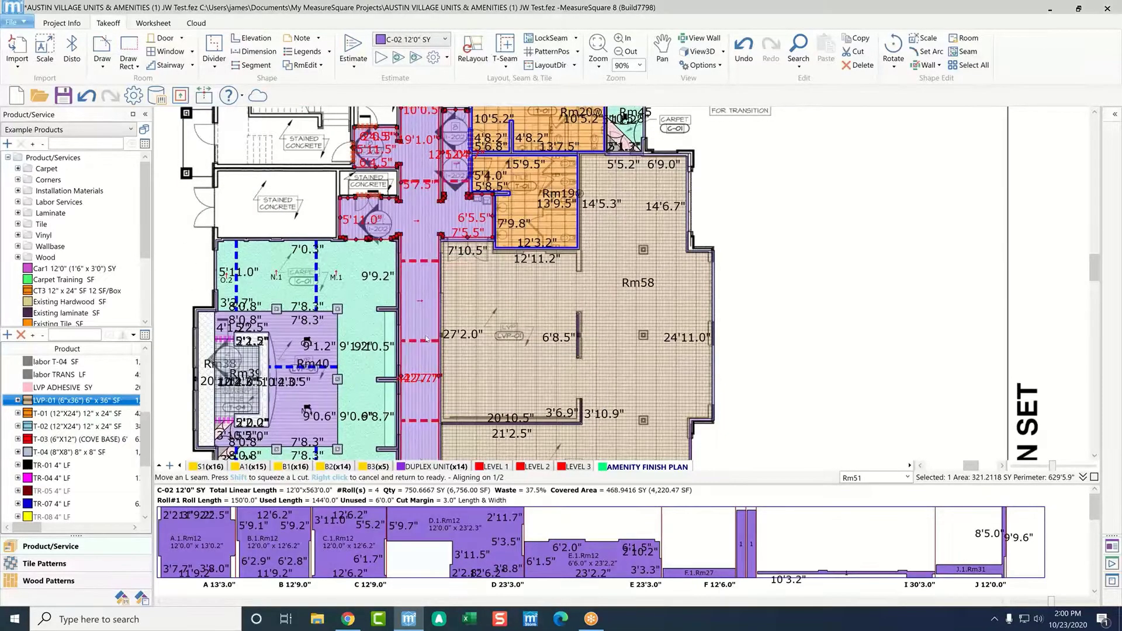
{"action": "scroll", "coordinate": [507, 304], "scroll_direction": "down", "scroll_amount": 3}
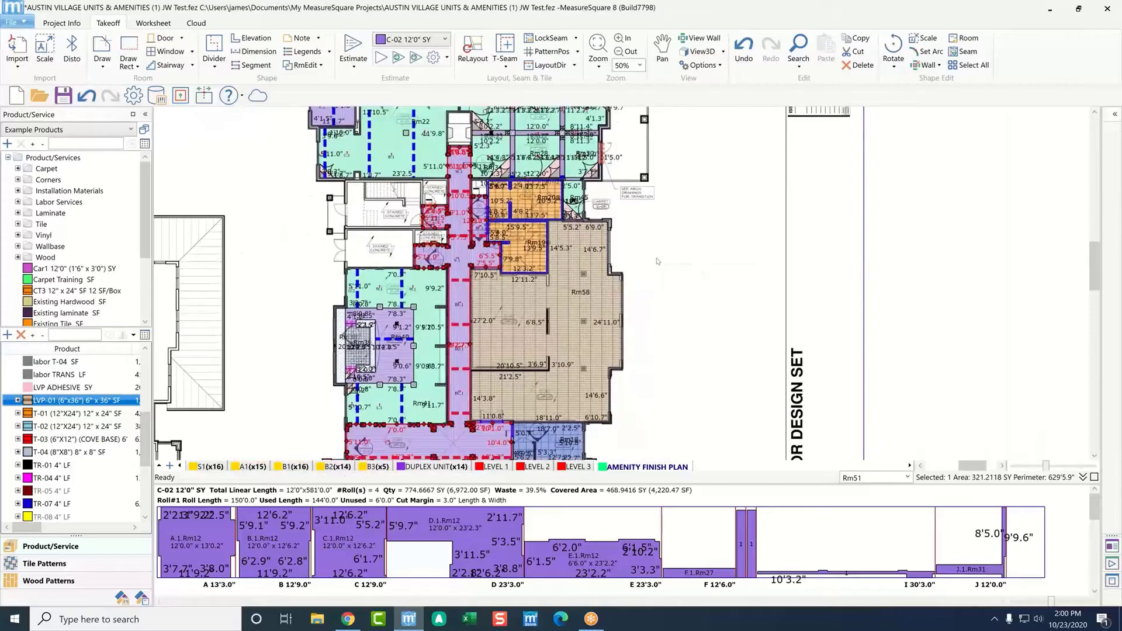
{"action": "left_click", "coordinate": [654, 261]}
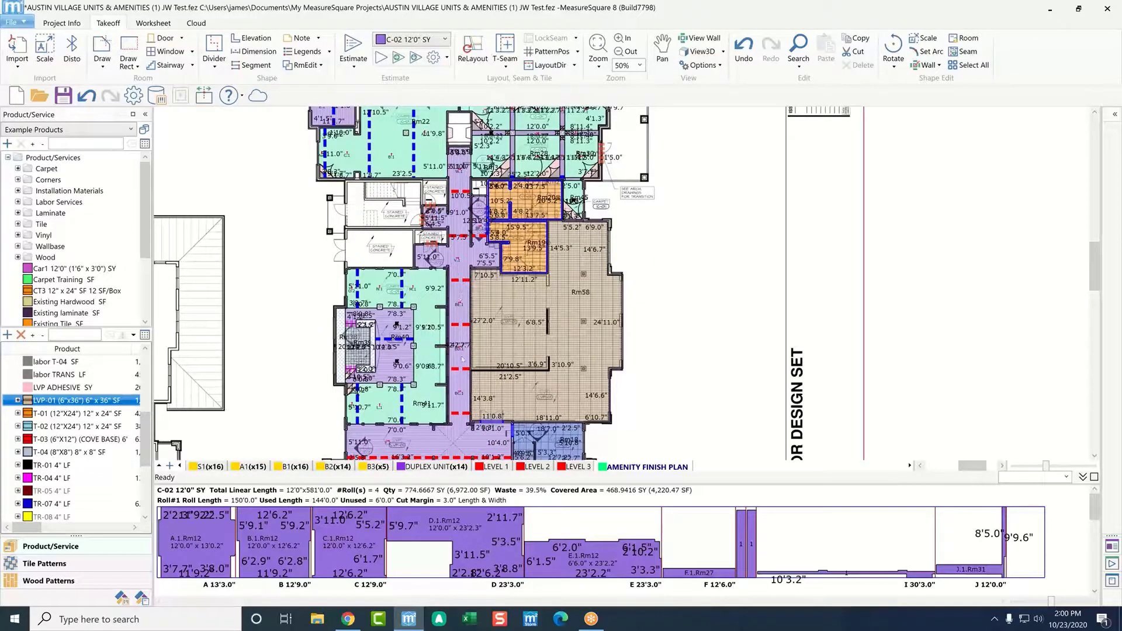
{"action": "scroll", "coordinate": [463, 358], "scroll_direction": "down", "scroll_amount": 1}
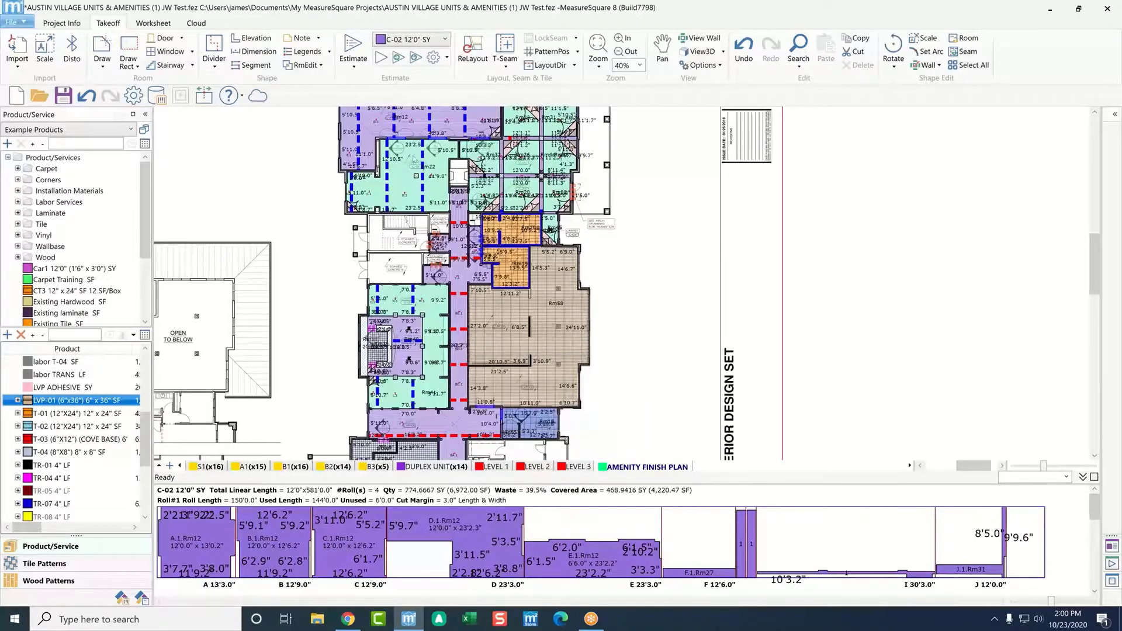
{"action": "middle_click_drag", "start_coordinate": [459, 351], "coordinate": [461, 447]}
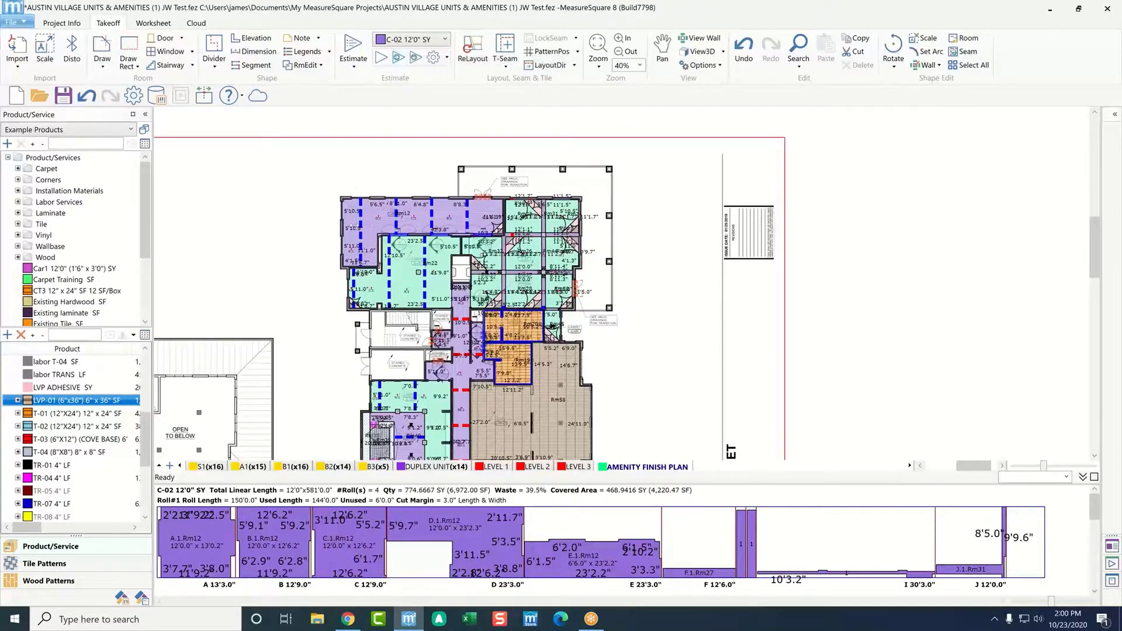
Step: Estimate the C-02 12'0" carpet roll layout (4 rolls, 39.5% waste) and enlarge the roll panel to show Roll#2
{"action": "left_click", "coordinate": [398, 57]}
{"action": "scroll", "coordinate": [329, 189], "scroll_direction": "down", "scroll_amount": 1}
{"action": "left_click", "coordinate": [398, 59]}
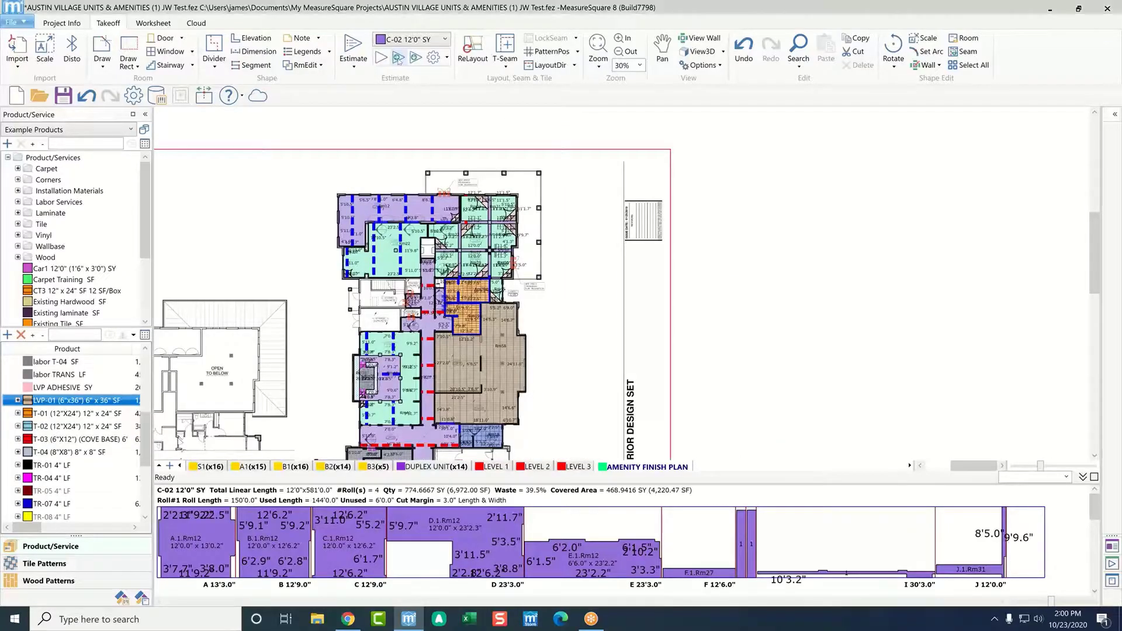
{"action": "middle_click_drag", "start_coordinate": [585, 306], "coordinate": [605, 188]}
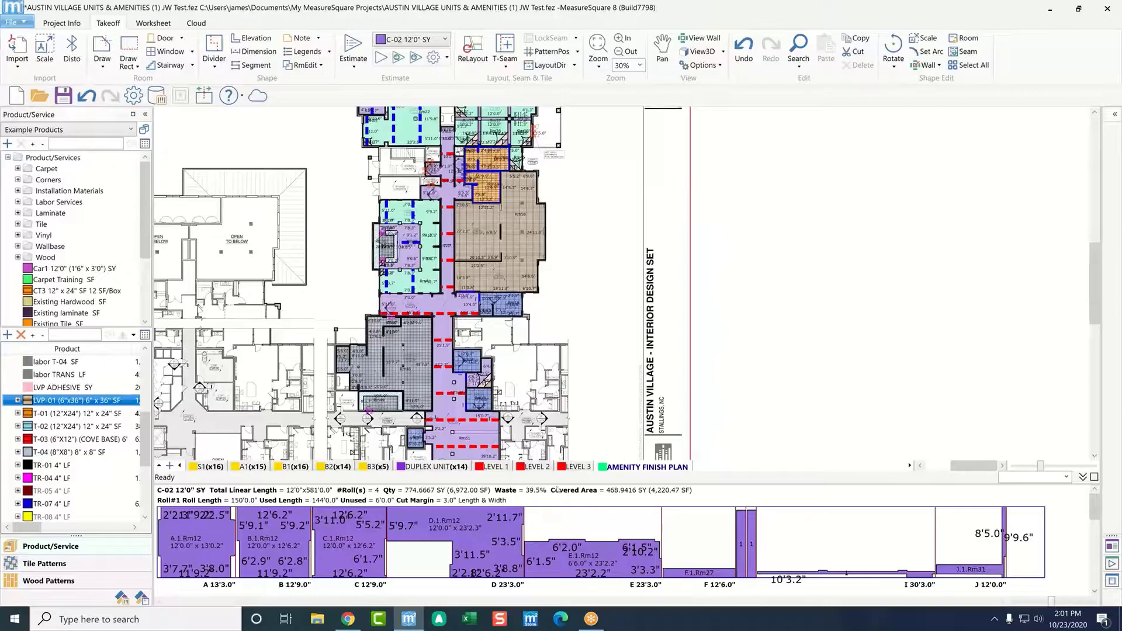
{"action": "left_click_drag", "start_coordinate": [564, 484], "coordinate": [567, 476]}
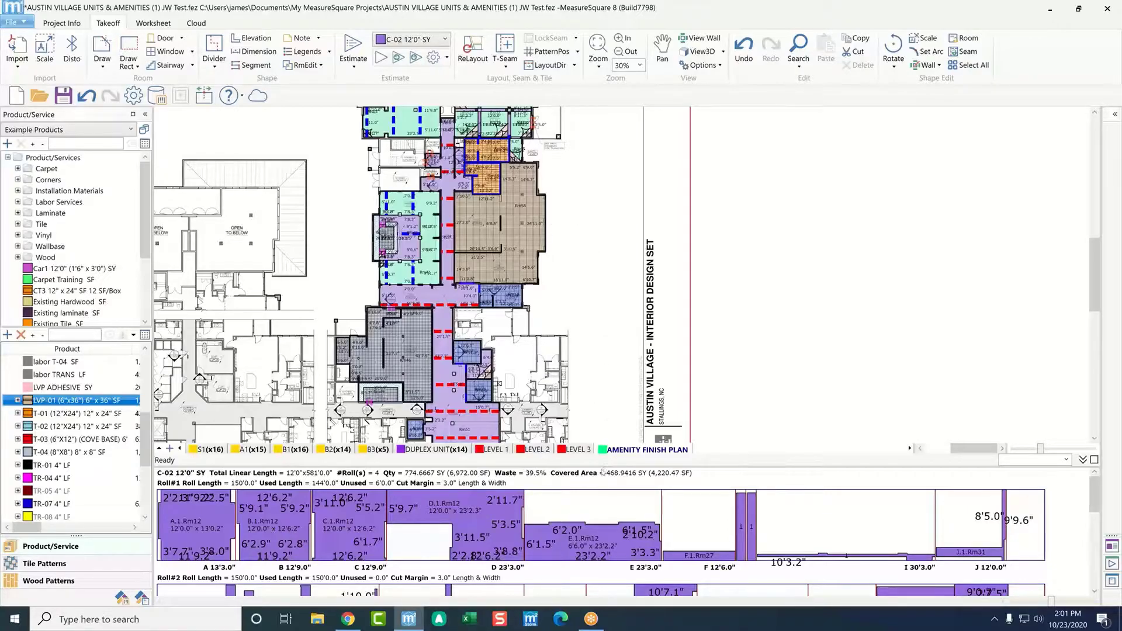
Step: Shrink the roll panel, view and rotate the A1 unit as a 3D model, then return to Takeoff
{"action": "left_click_drag", "start_coordinate": [604, 470], "coordinate": [605, 538]}
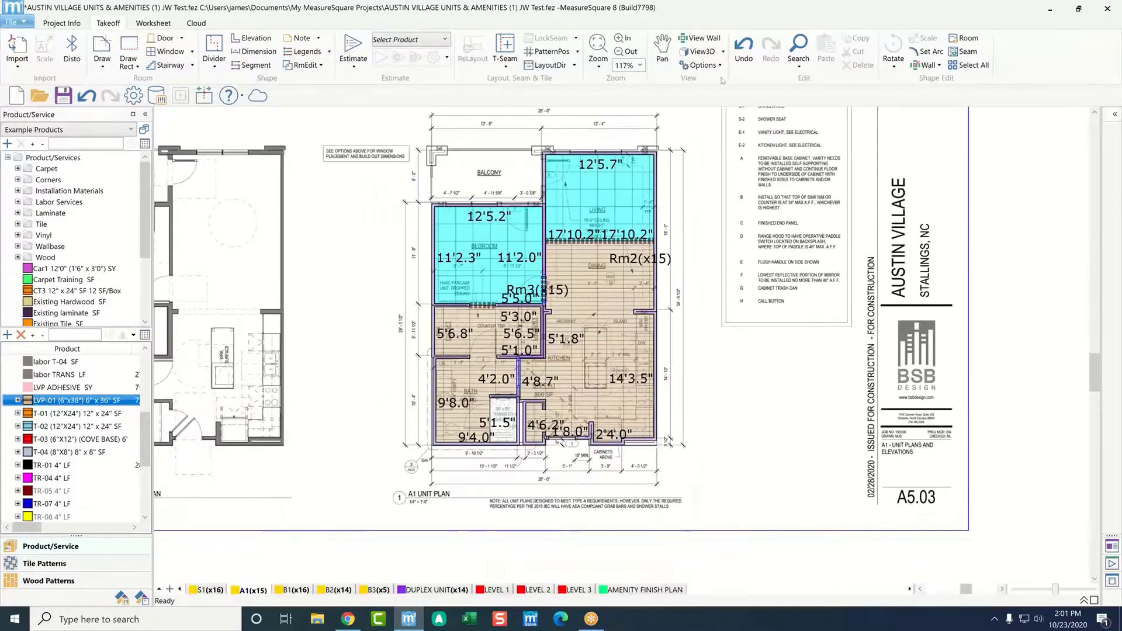
{"action": "left_click", "coordinate": [700, 51]}
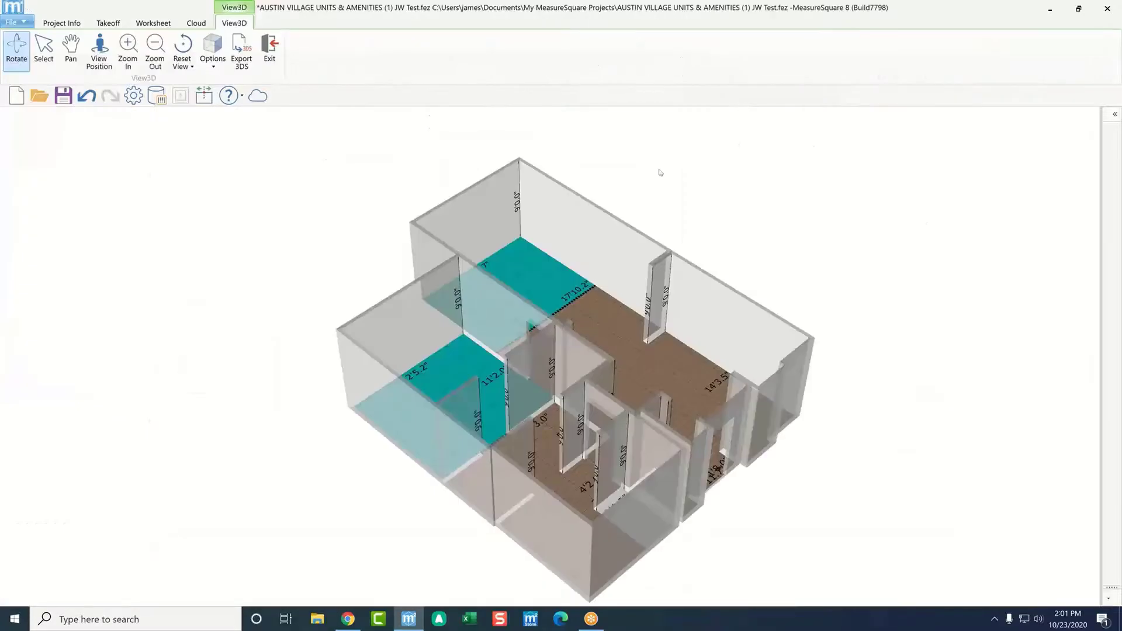
{"action": "left_click_drag", "start_coordinate": [529, 442], "coordinate": [353, 401]}
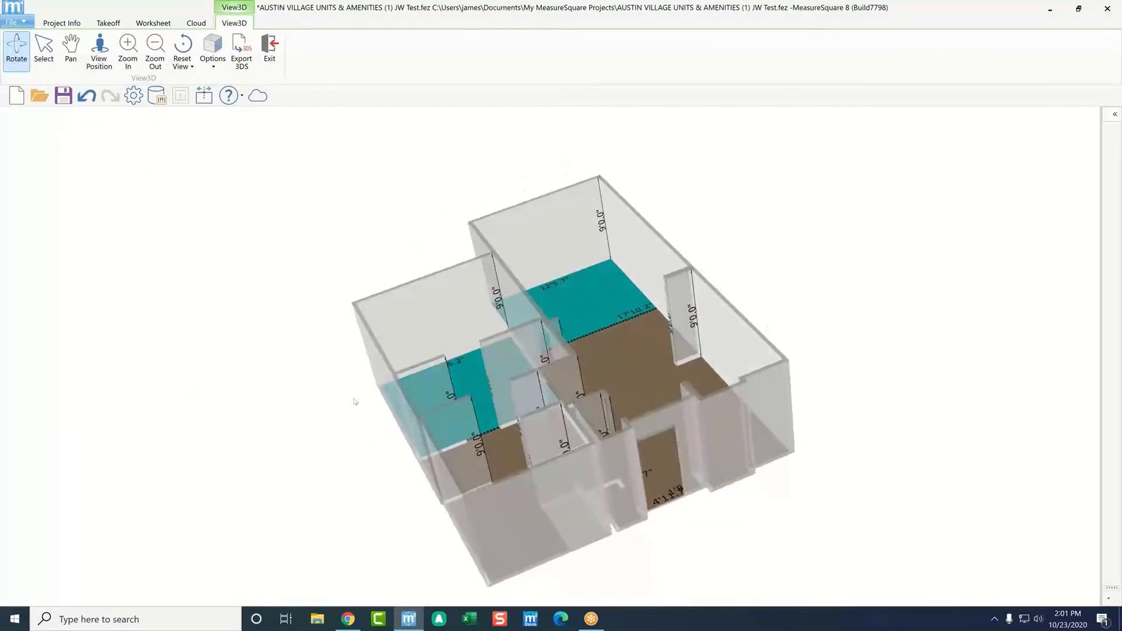
{"action": "left_click_drag", "start_coordinate": [709, 395], "coordinate": [814, 343]}
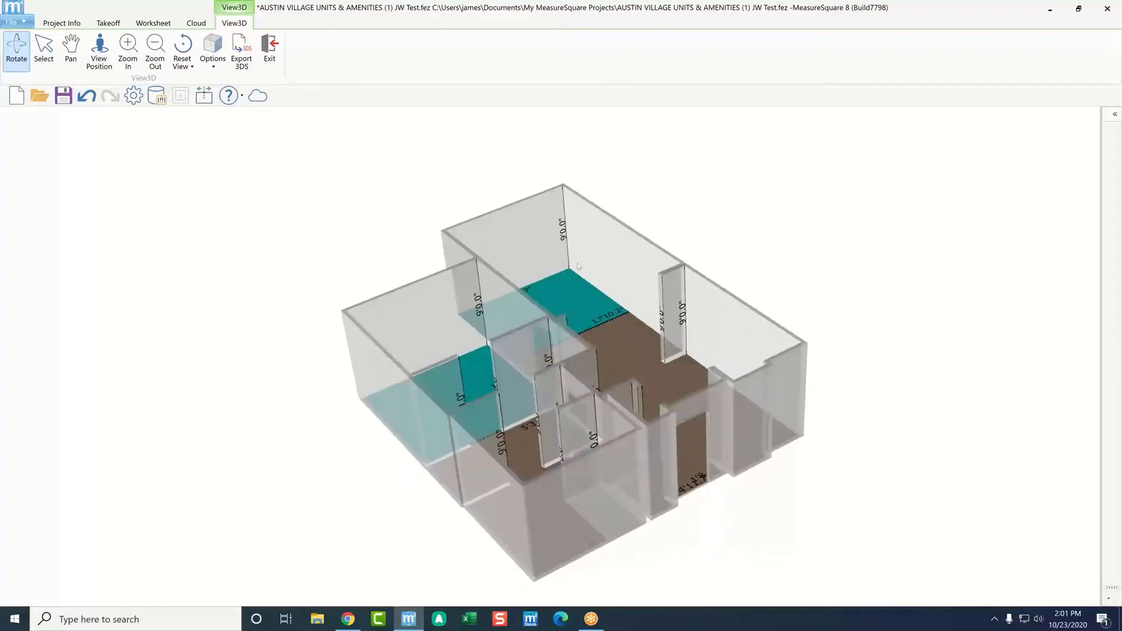
{"action": "left_click", "coordinate": [108, 23]}
Step: Select Rm3 and display its 9'0"-high wall elevations, bringing panels #5 through #13 into view
{"action": "left_click", "coordinate": [508, 336]}
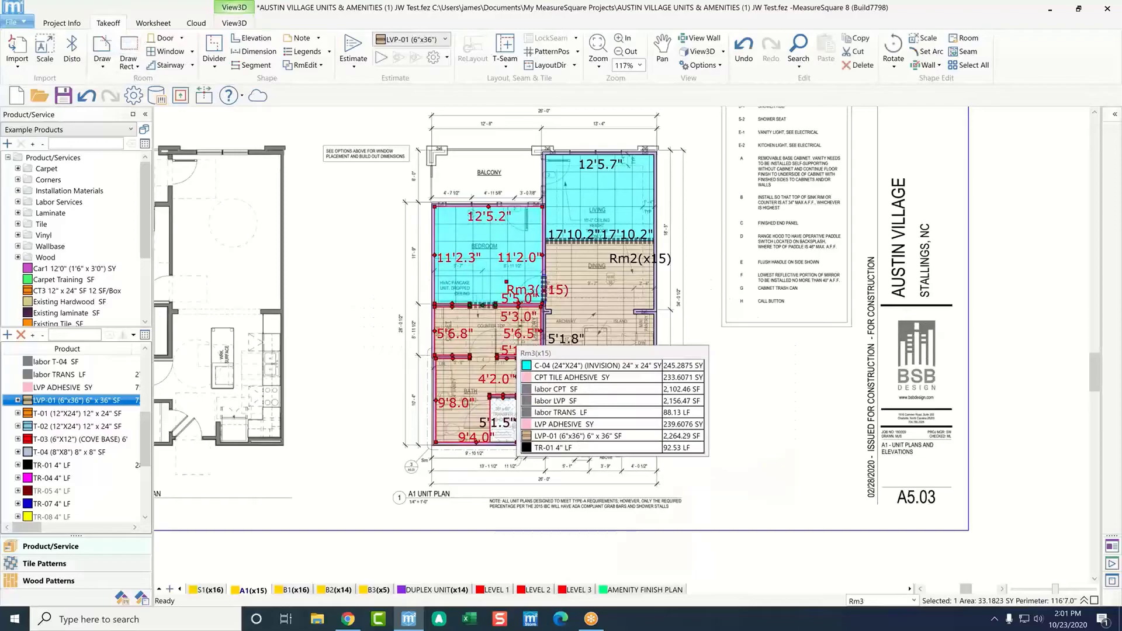
{"action": "left_click", "coordinate": [700, 37]}
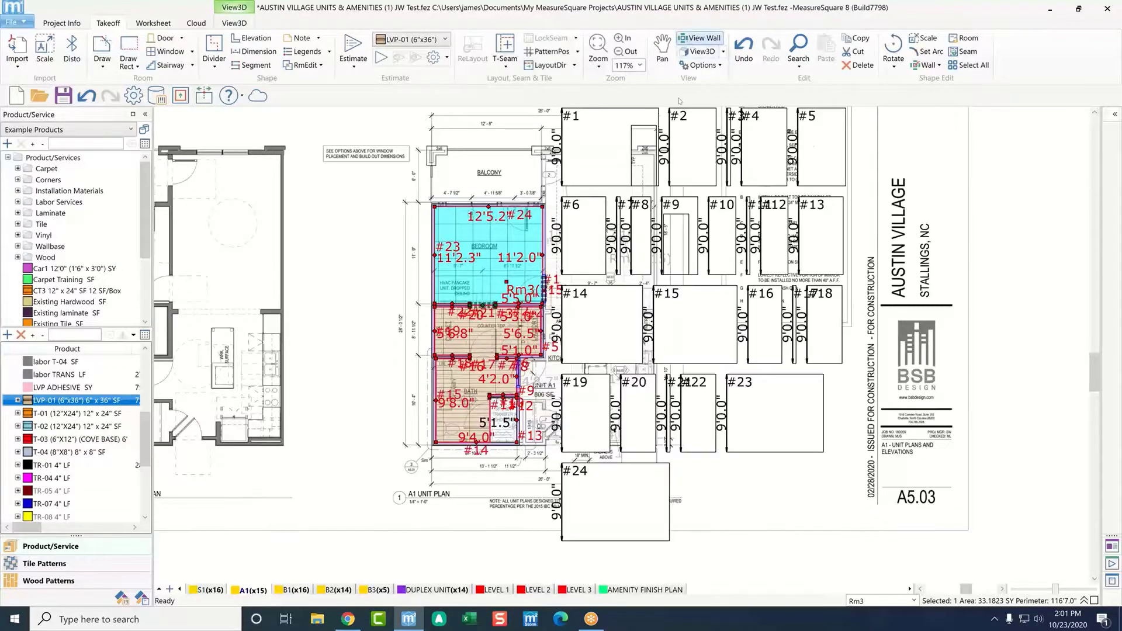
{"action": "scroll", "coordinate": [529, 345], "scroll_direction": "up", "scroll_amount": 5}
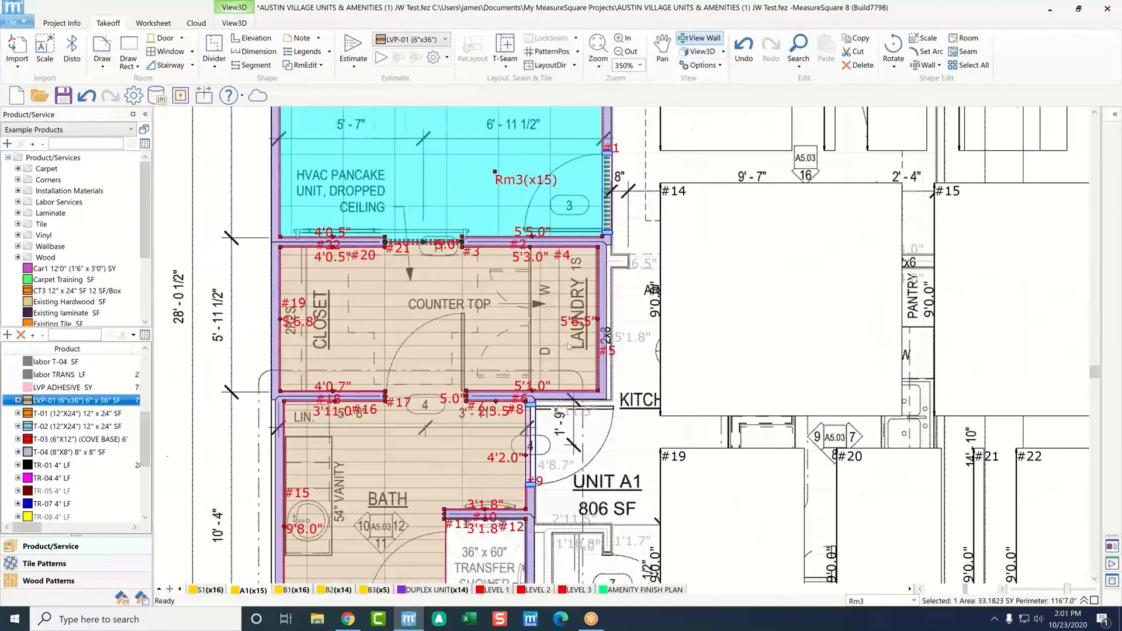
{"action": "scroll", "coordinate": [533, 322], "scroll_direction": "down", "scroll_amount": 1}
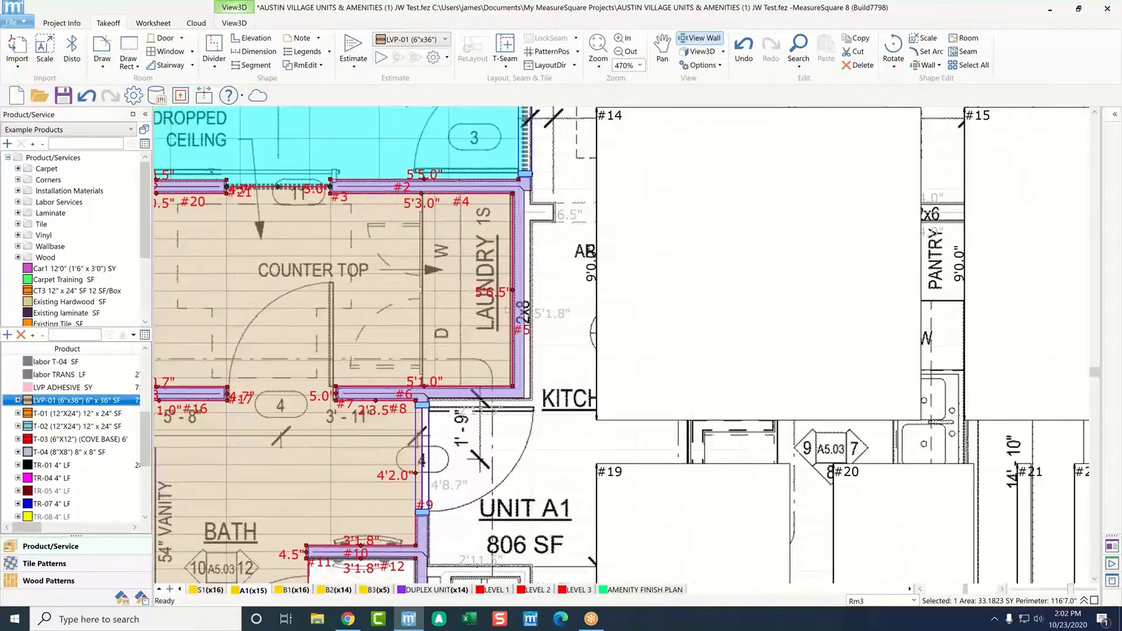
{"action": "scroll", "coordinate": [556, 307], "scroll_direction": "down", "scroll_amount": 1}
{"action": "scroll", "coordinate": [575, 288], "scroll_direction": "down", "scroll_amount": 5}
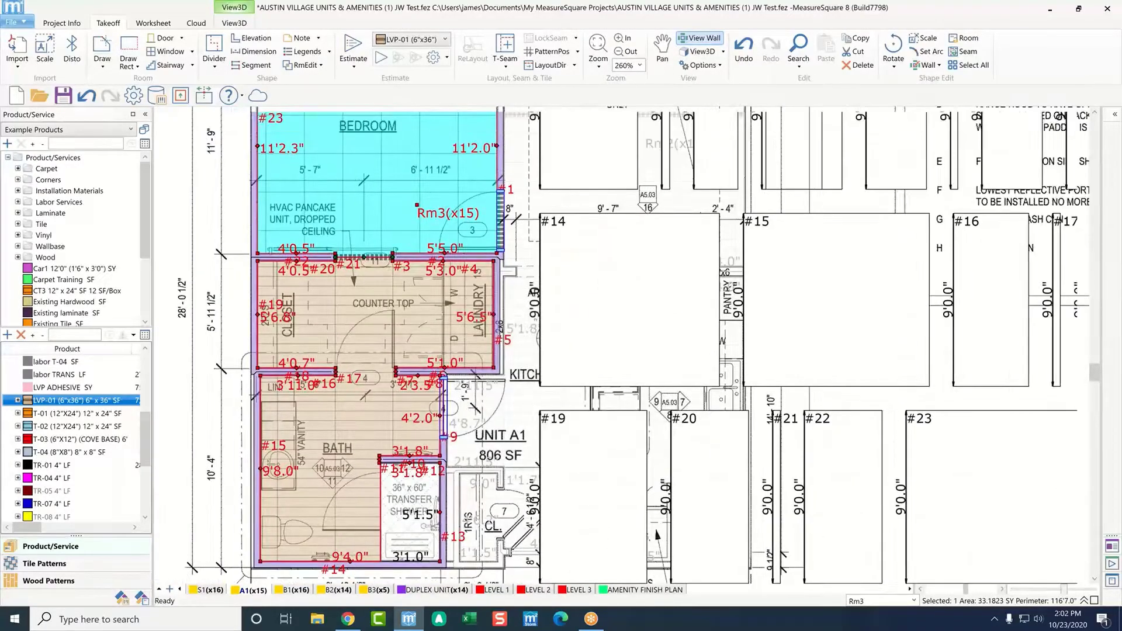
{"action": "scroll", "coordinate": [630, 264], "scroll_direction": "down", "scroll_amount": 1}
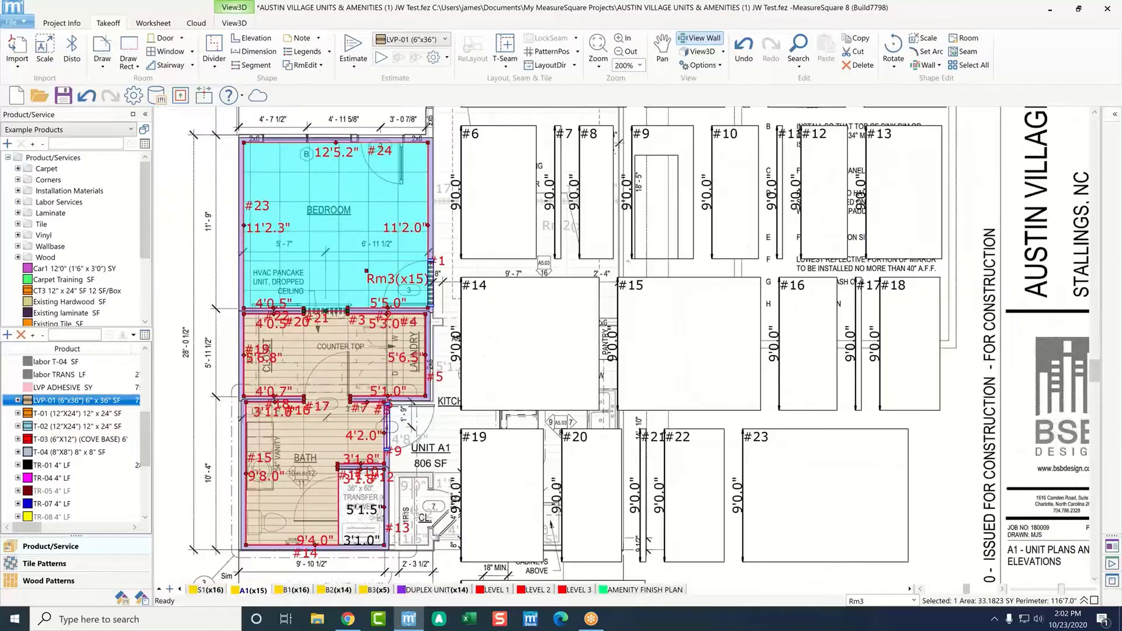
{"action": "middle_click_drag", "start_coordinate": [630, 263], "coordinate": [449, 377]}
{"action": "middle_click_drag", "start_coordinate": [718, 223], "coordinate": [718, 287]}
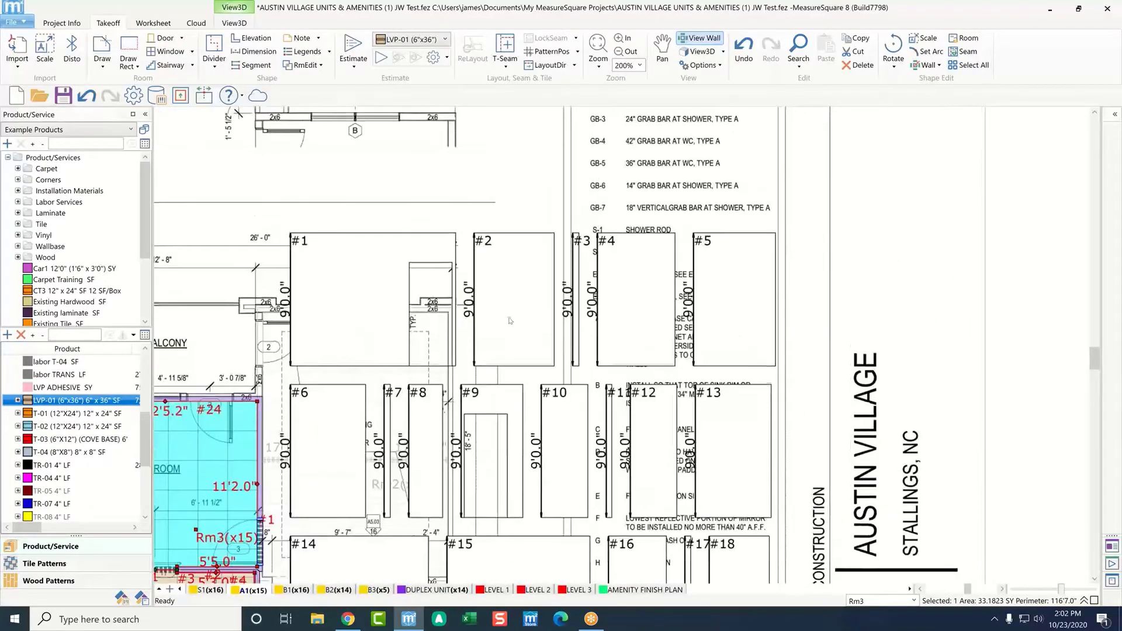
Step: Add a horizontal wall stack with two lines to divide wall elevation #5 into bands
{"action": "scroll", "coordinate": [718, 286], "scroll_direction": "up", "scroll_amount": 3}
{"action": "right_click", "coordinate": [717, 287]}
{"action": "left_click", "coordinate": [781, 293]}
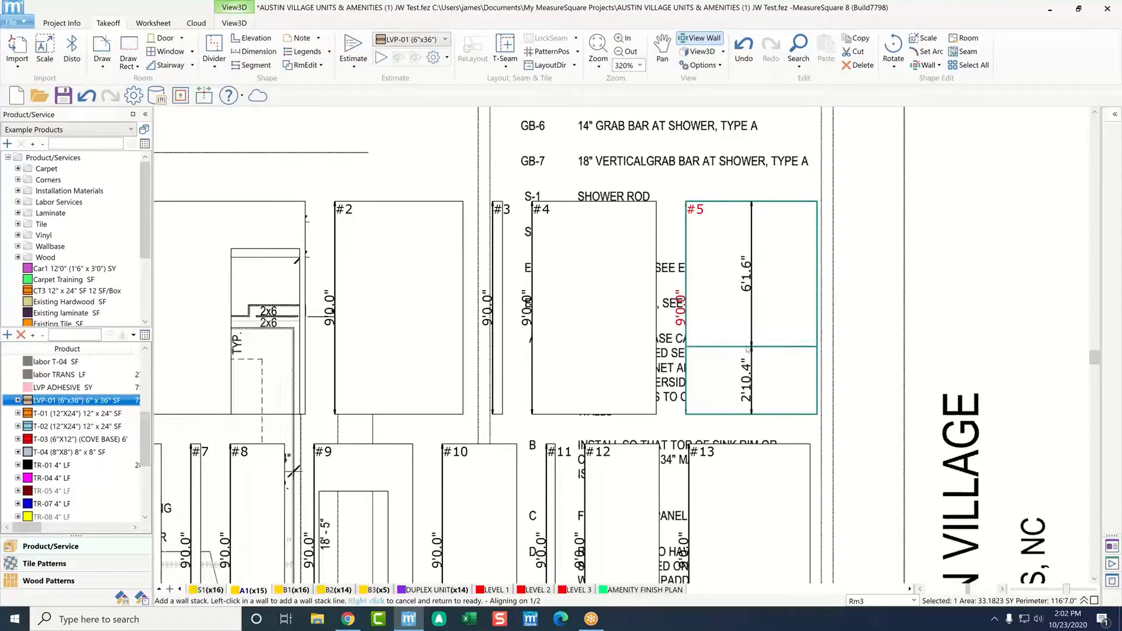
{"action": "left_click", "coordinate": [742, 348]}
{"action": "left_click", "coordinate": [752, 308]}
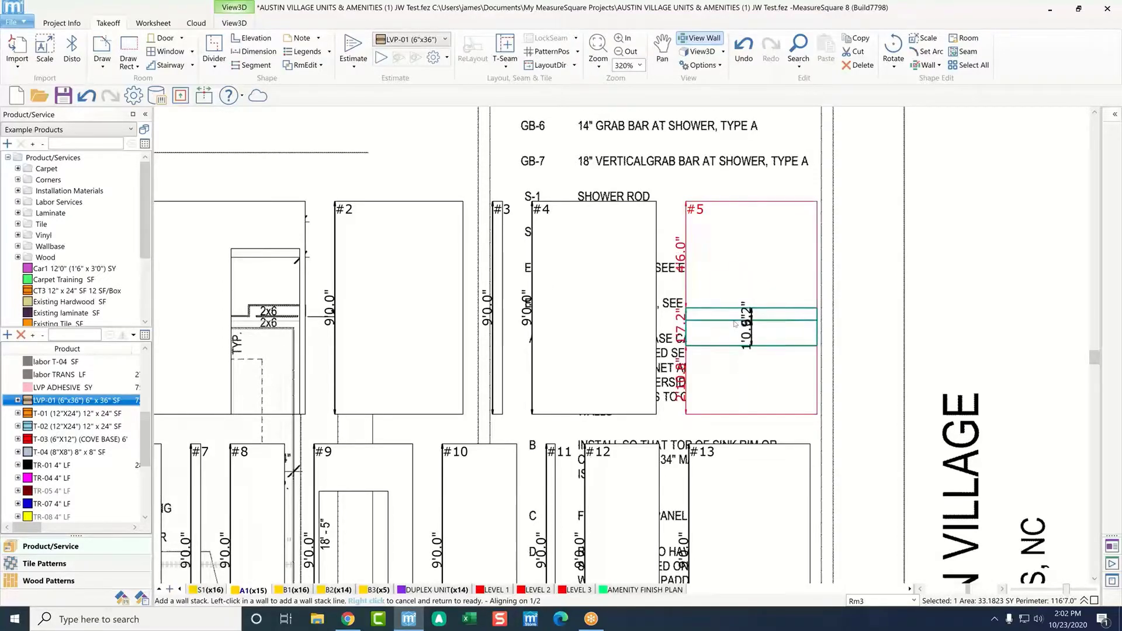
{"action": "right_click", "coordinate": [751, 308]}
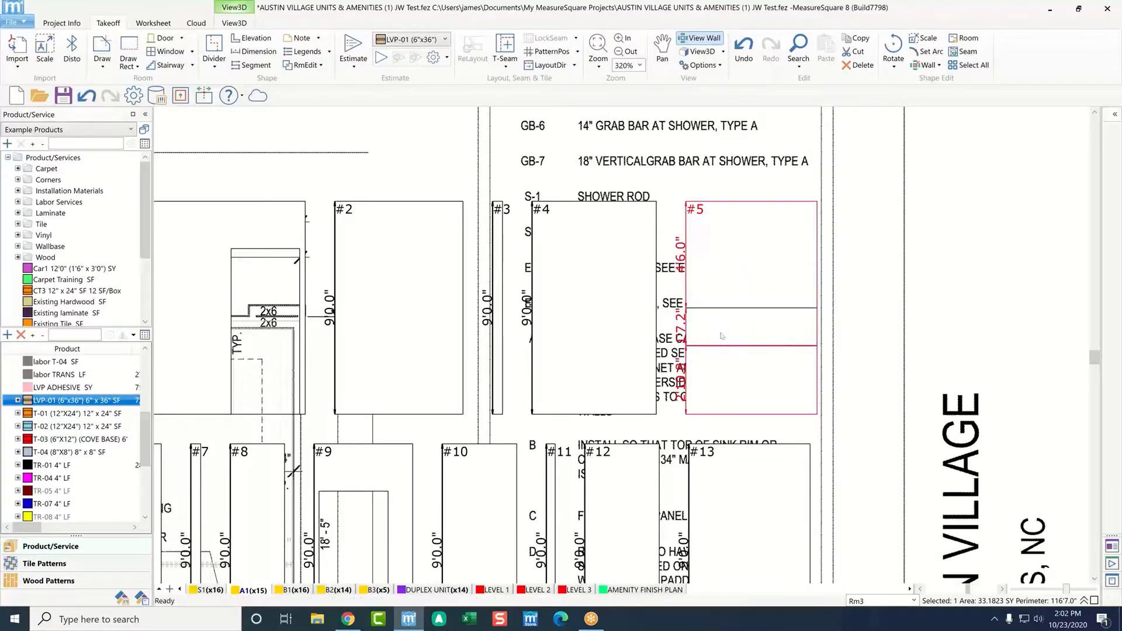
Step: Quick-assign the Ashlar 1x2 pattern with 6" x 12" tile to wall #5's middle band
{"action": "left_click", "coordinate": [51, 564]}
{"action": "scroll", "coordinate": [59, 427], "scroll_direction": "down", "scroll_amount": 2}
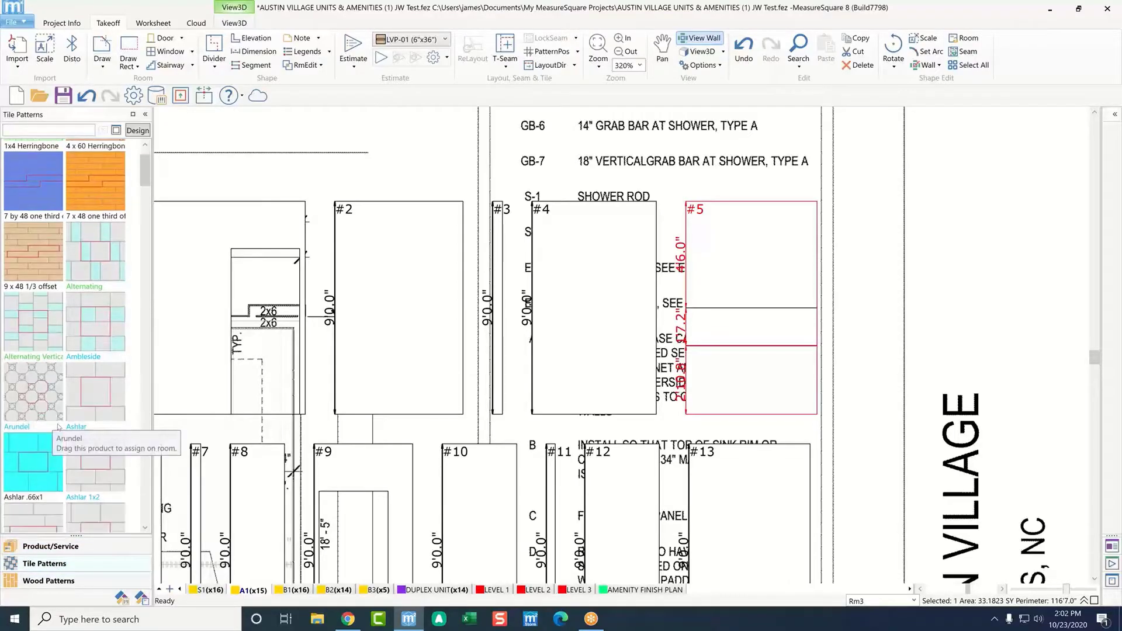
{"action": "scroll", "coordinate": [59, 428], "scroll_direction": "down", "scroll_amount": 1}
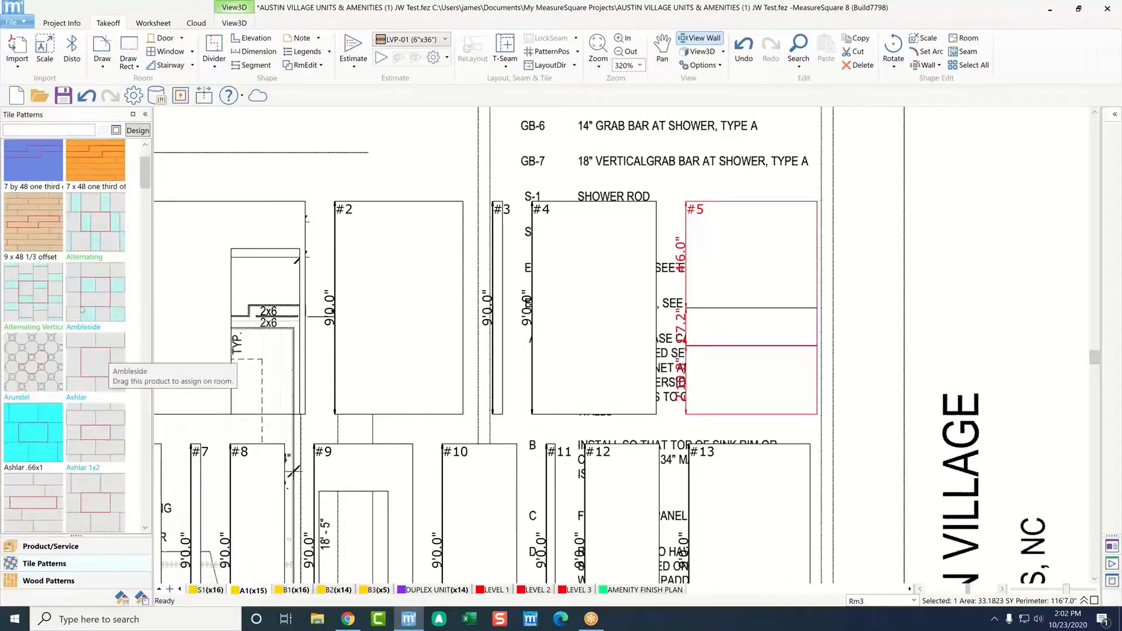
{"action": "scroll", "coordinate": [61, 384], "scroll_direction": "down", "scroll_amount": 1}
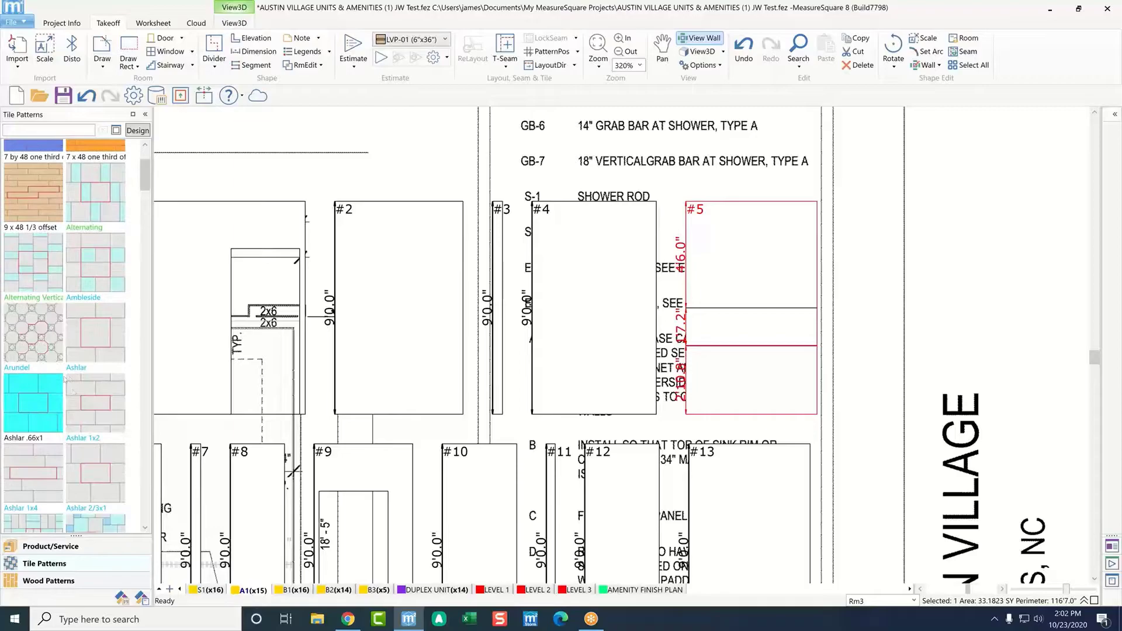
{"action": "double_click", "coordinate": [80, 408]}
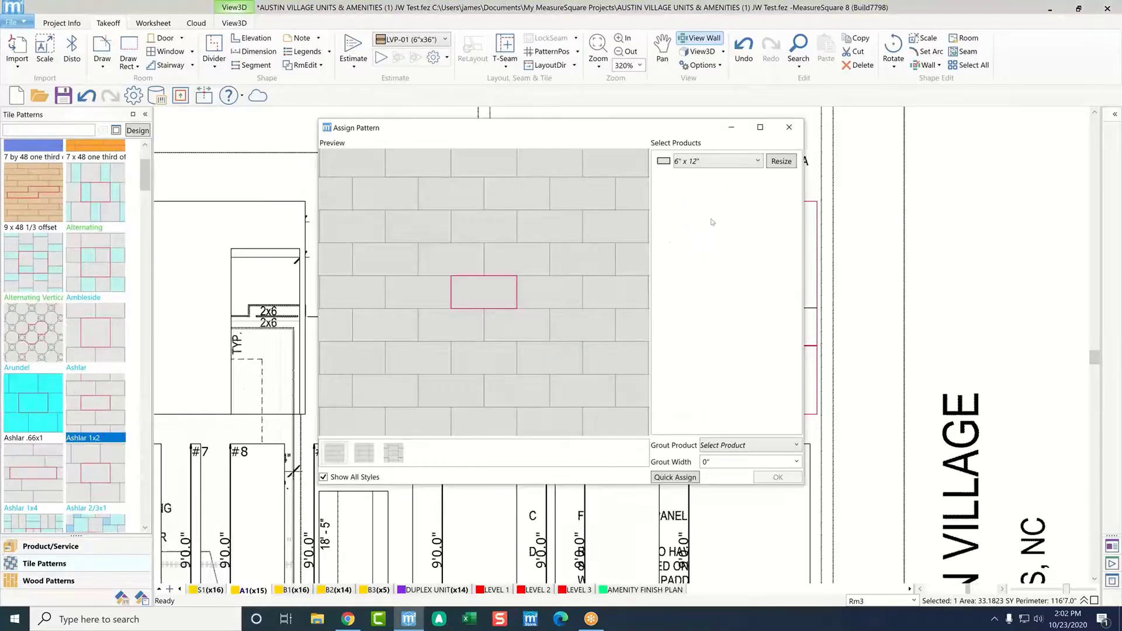
{"action": "left_click", "coordinate": [711, 167]}
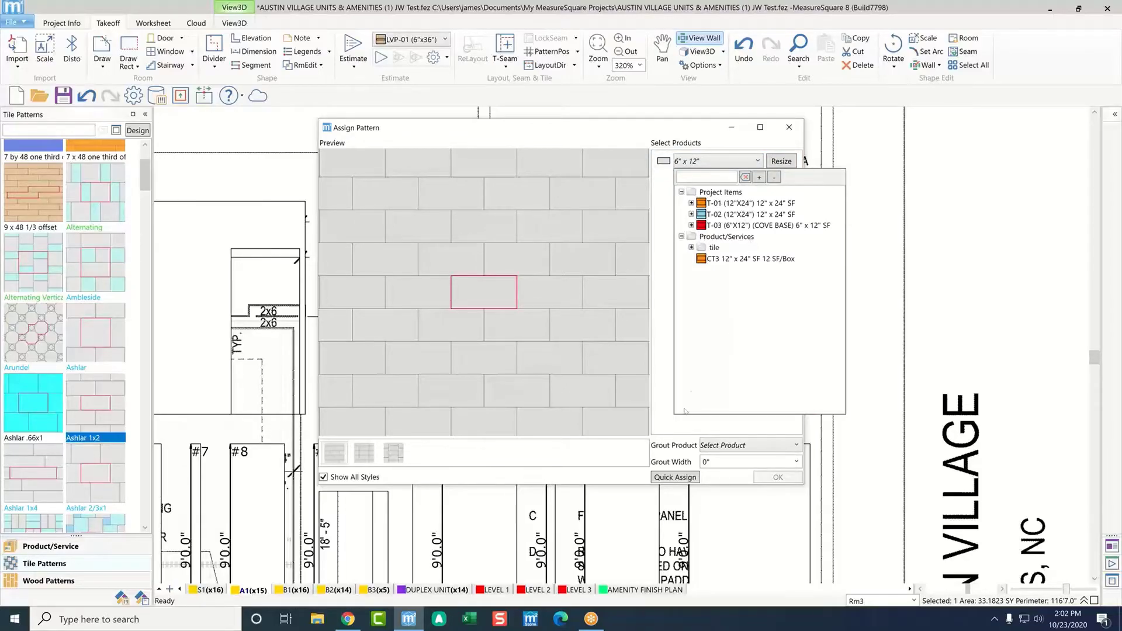
{"action": "left_click", "coordinate": [675, 477]}
{"action": "left_click", "coordinate": [675, 477]}
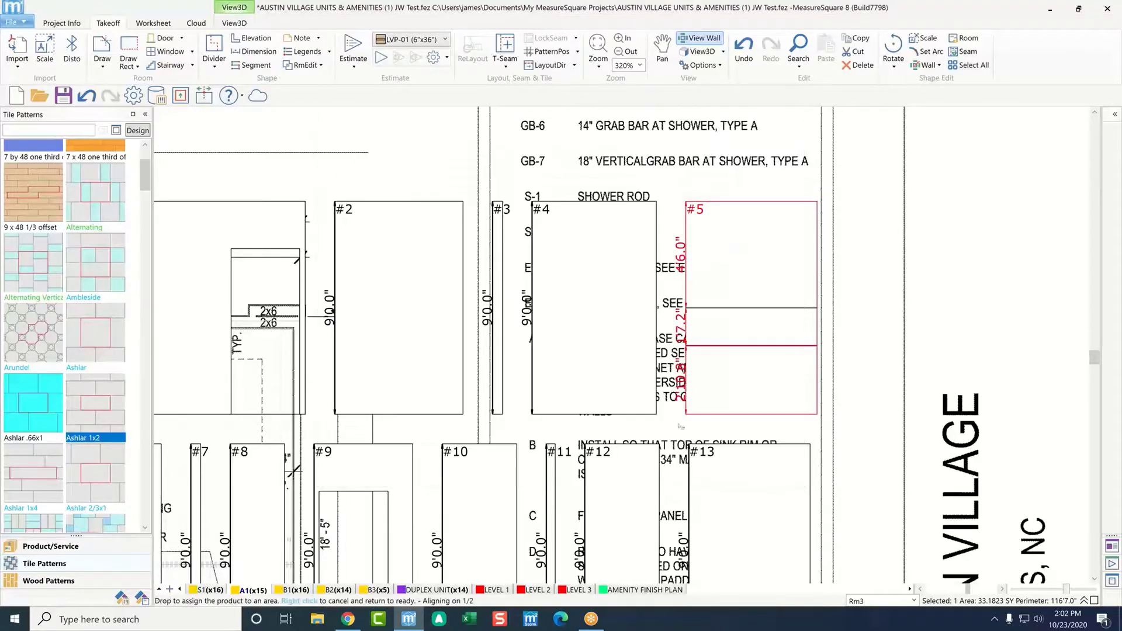
{"action": "left_click", "coordinate": [735, 333]}
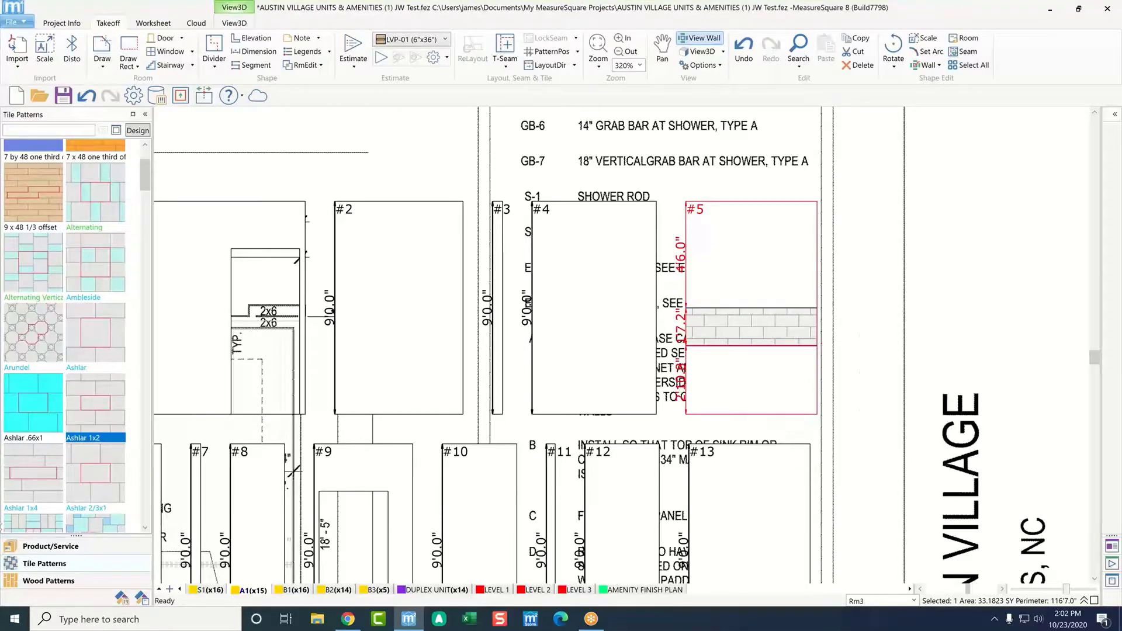
{"action": "left_click", "coordinate": [61, 547]}
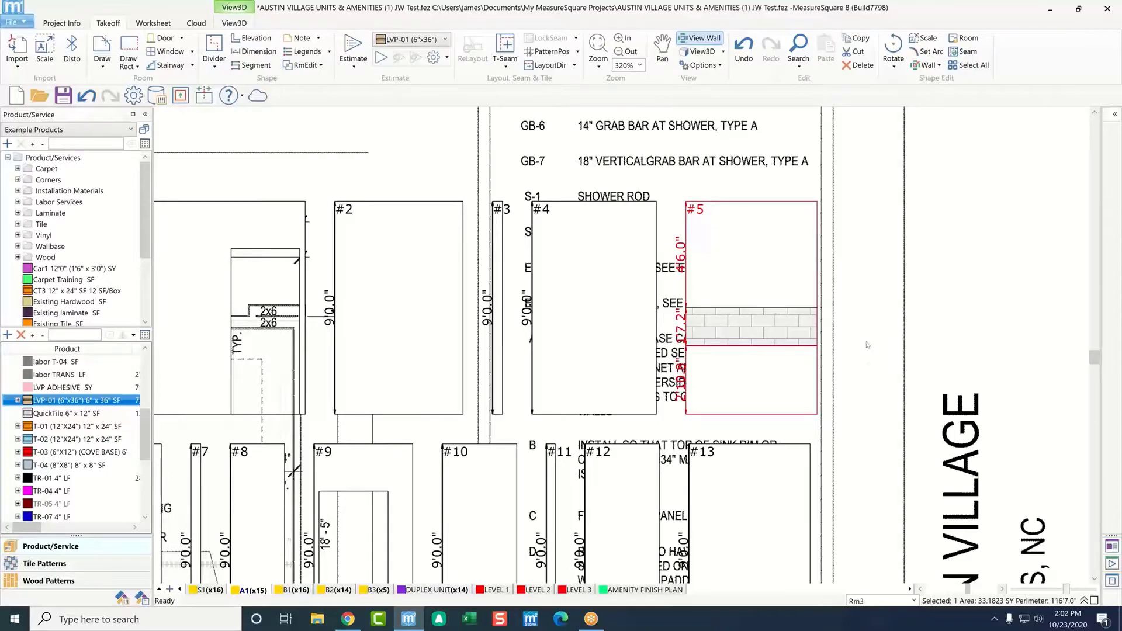
Step: Hide the wall elevations, zoom out the unit plan, and open the NET UNITS worksheet ($612,986.16 sales)
{"action": "scroll", "coordinate": [868, 345], "scroll_direction": "down", "scroll_amount": 1}
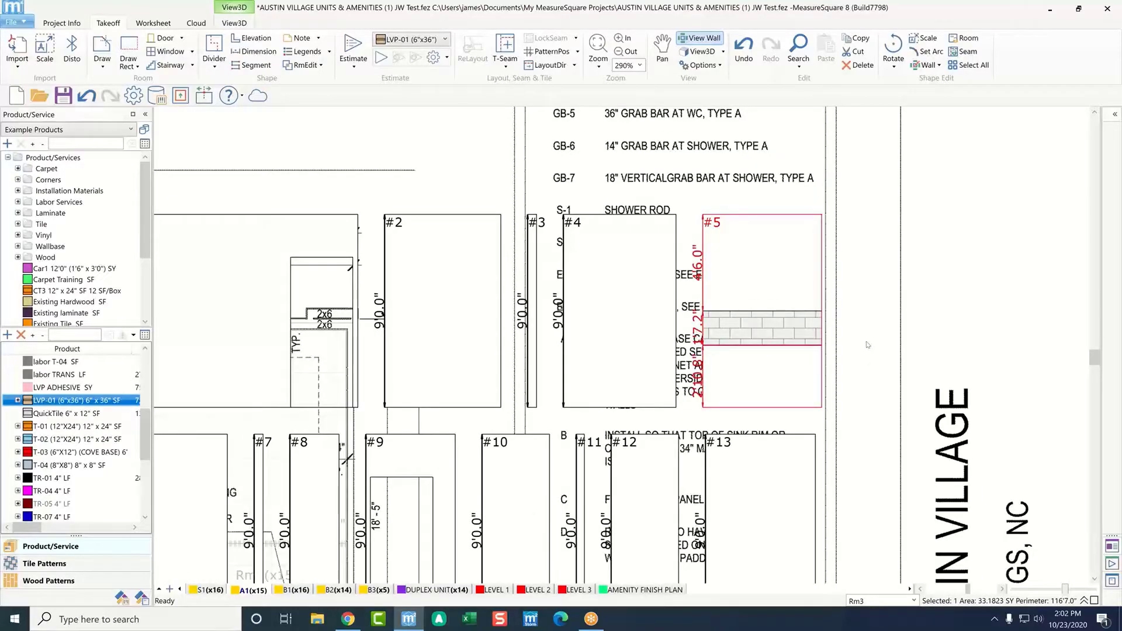
{"action": "left_click", "coordinate": [698, 39]}
{"action": "scroll", "coordinate": [501, 436], "scroll_direction": "down", "scroll_amount": 3}
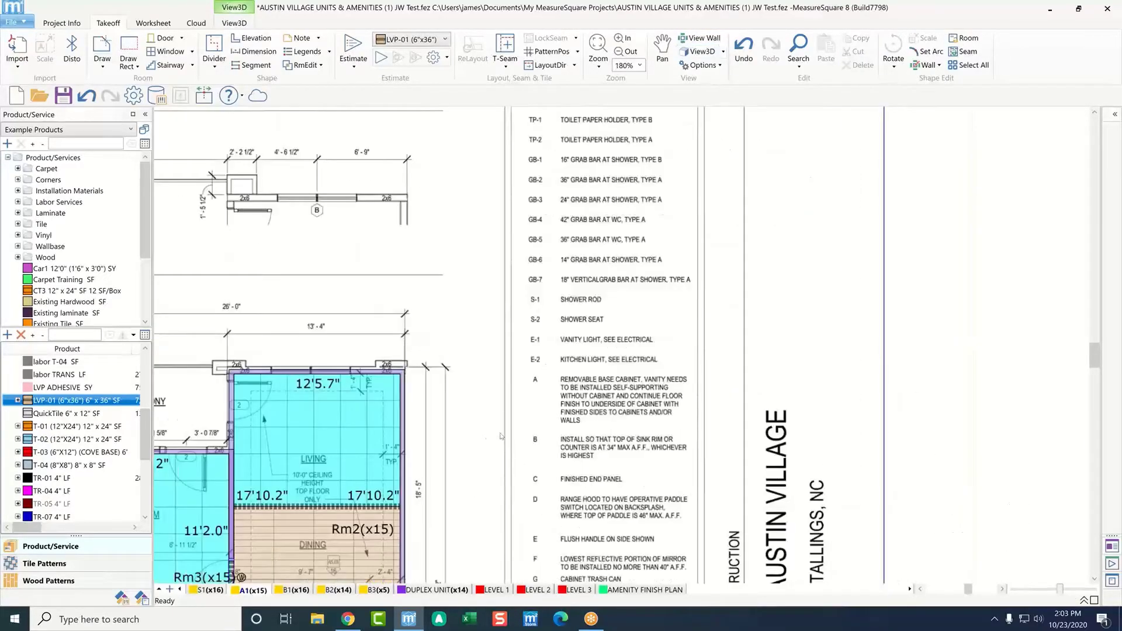
{"action": "scroll", "coordinate": [550, 416], "scroll_direction": "down", "scroll_amount": 1}
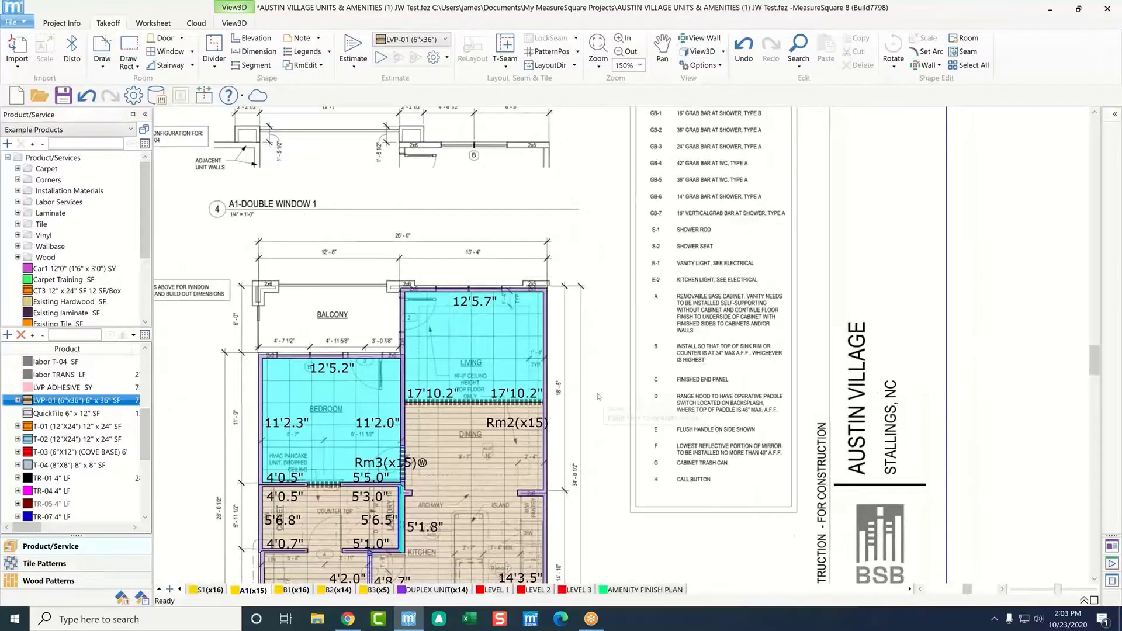
{"action": "scroll", "coordinate": [598, 397], "scroll_direction": "down", "scroll_amount": 2}
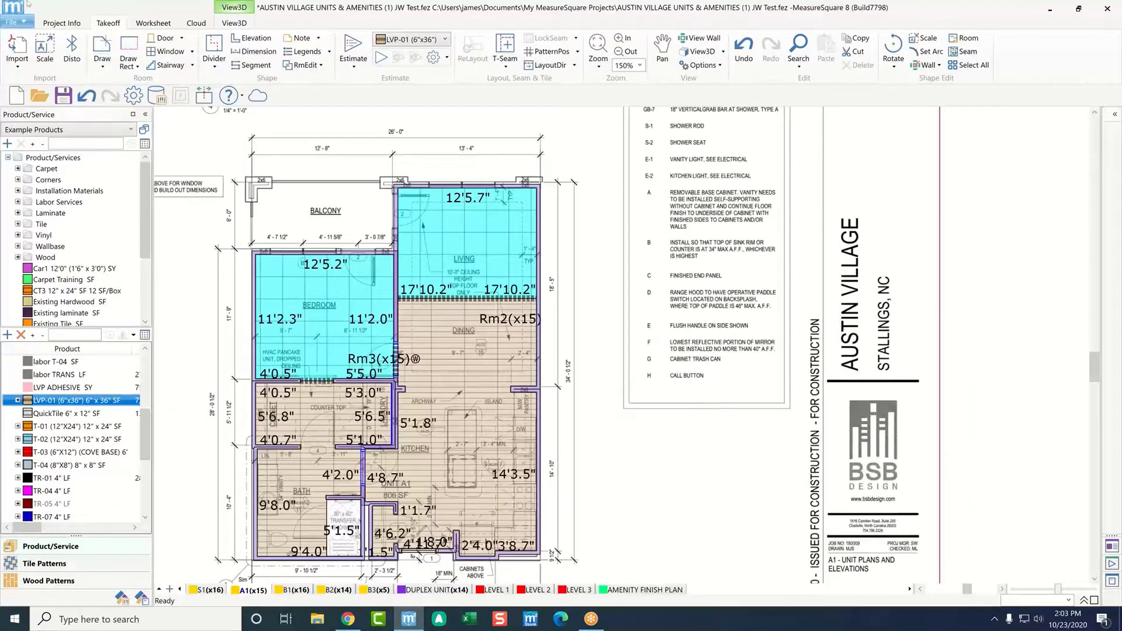
{"action": "left_click", "coordinate": [153, 23]}
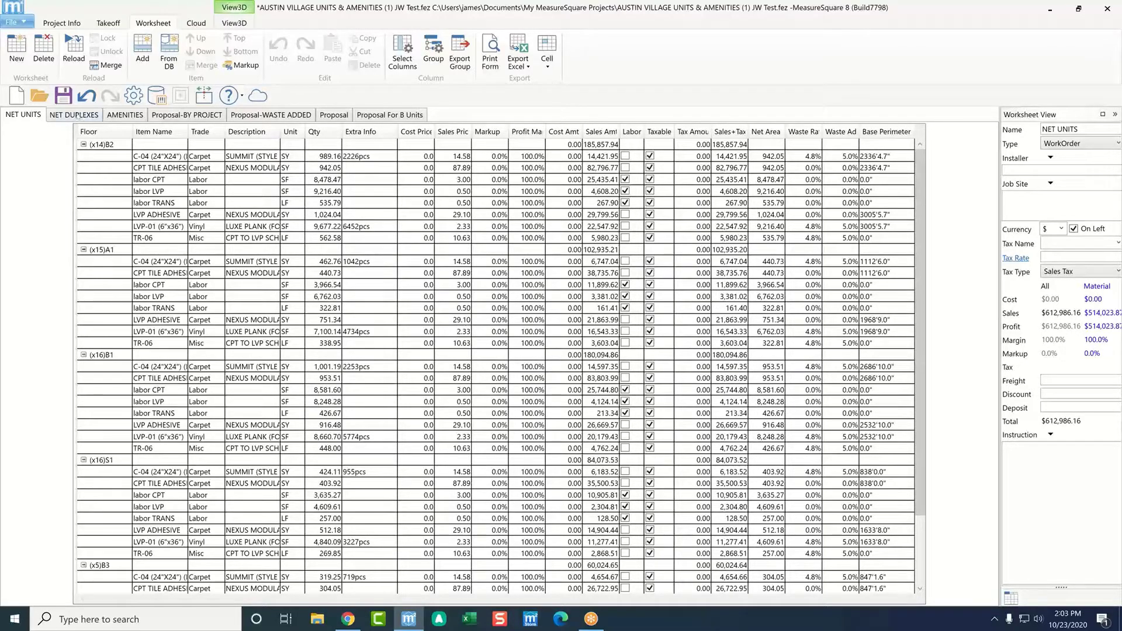
Step: Review the NET DUPLEXES worksheet, then show the AMENITIES worksheet totalling $203,921.16
{"action": "left_click", "coordinate": [78, 116]}
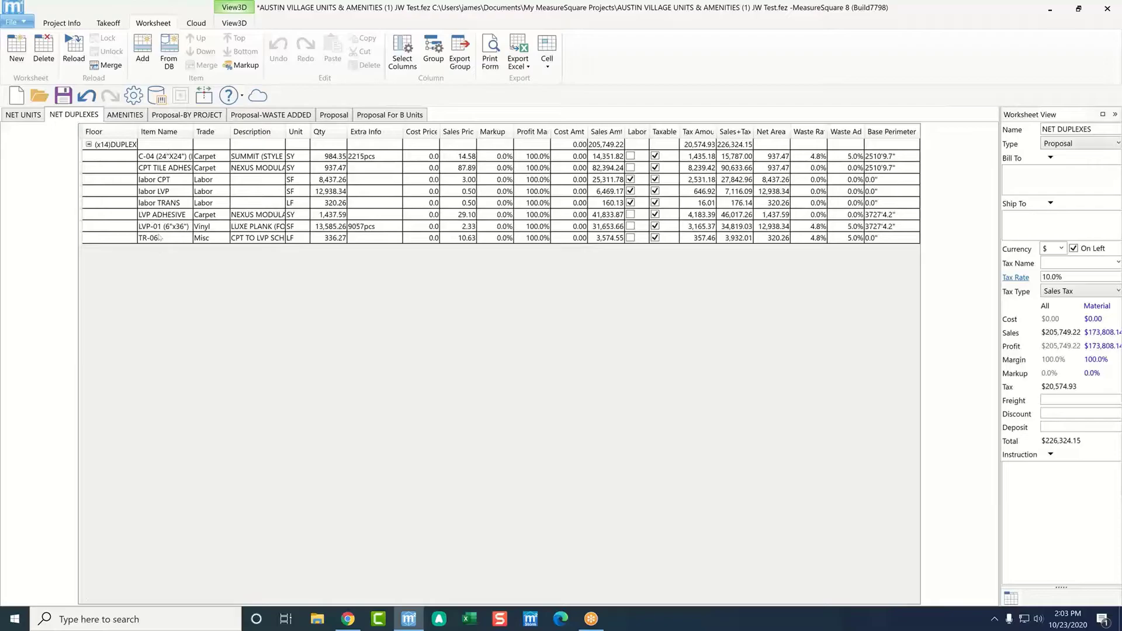
{"action": "left_click", "coordinate": [126, 116]}
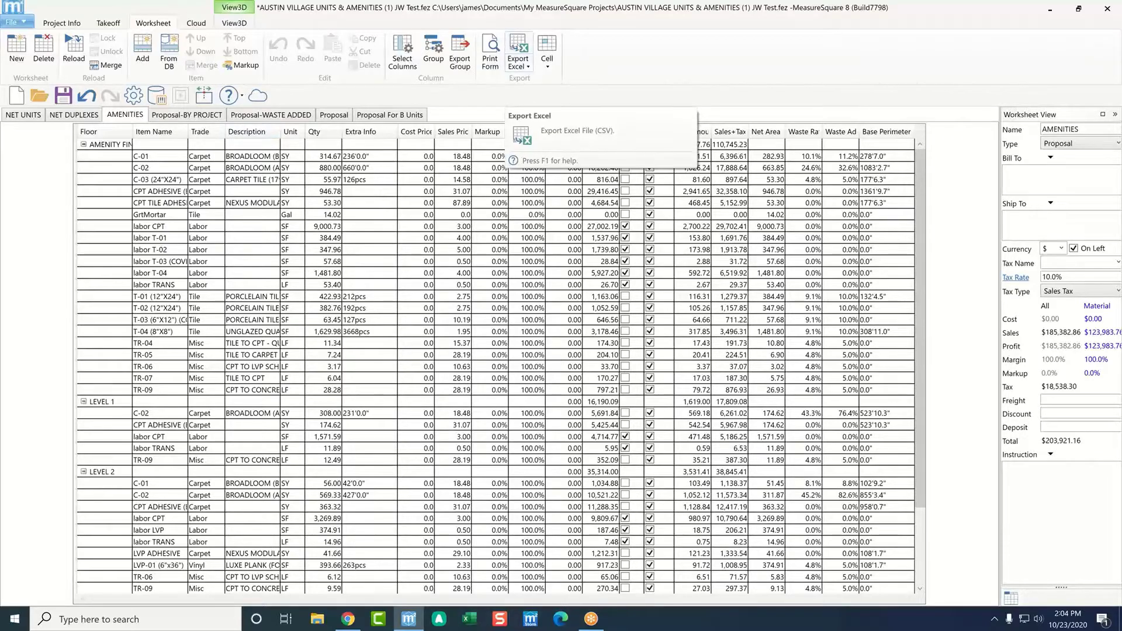
{"action": "left_click", "coordinate": [518, 49]}
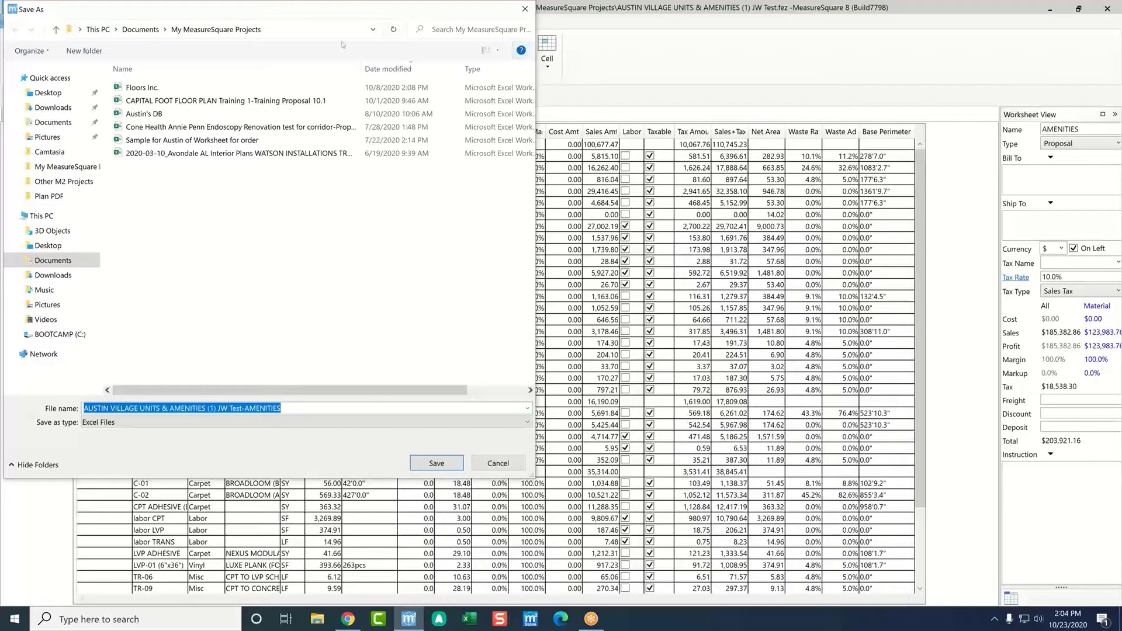
{"action": "left_click_drag", "start_coordinate": [407, 18], "coordinate": [428, 59]}
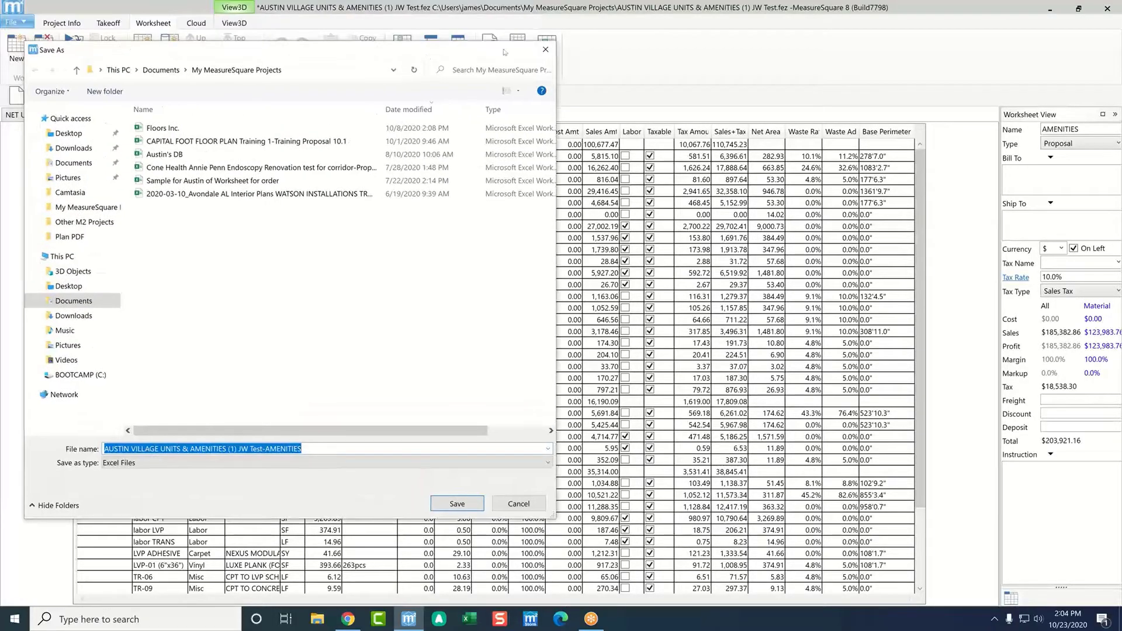
{"action": "left_click", "coordinate": [545, 50]}
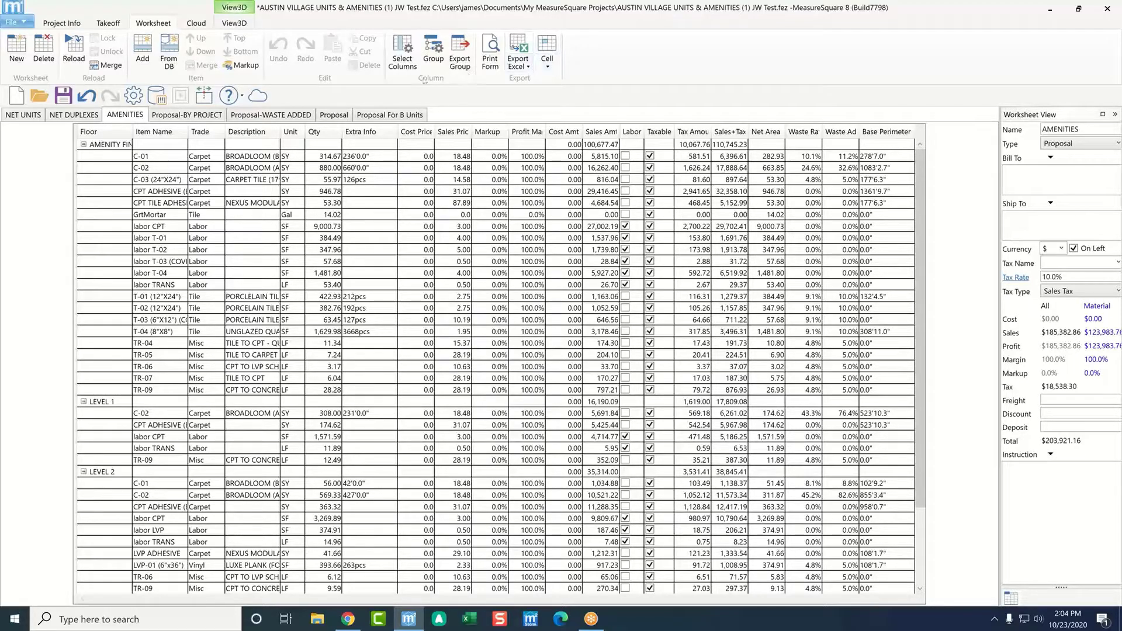
Step: Return to Takeoff and print all tabs and worksheets to a PDF preview, Arch D 24" x 36" landscape
{"action": "left_click", "coordinate": [122, 26]}
{"action": "scroll", "coordinate": [355, 223], "scroll_direction": "down", "scroll_amount": 2}
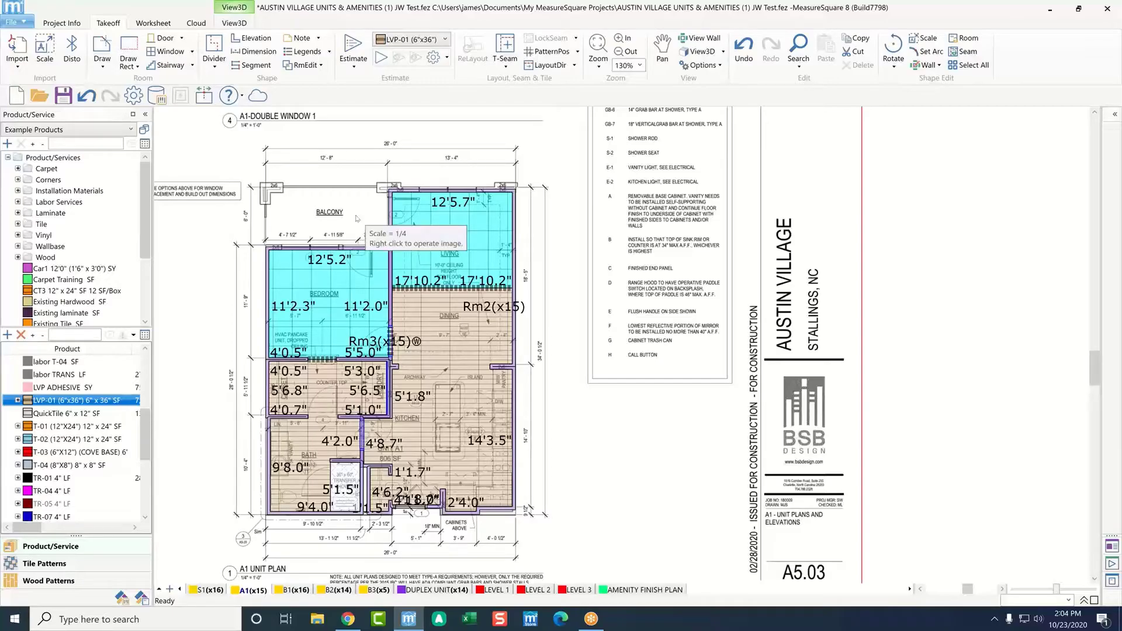
{"action": "left_click", "coordinate": [21, 21]}
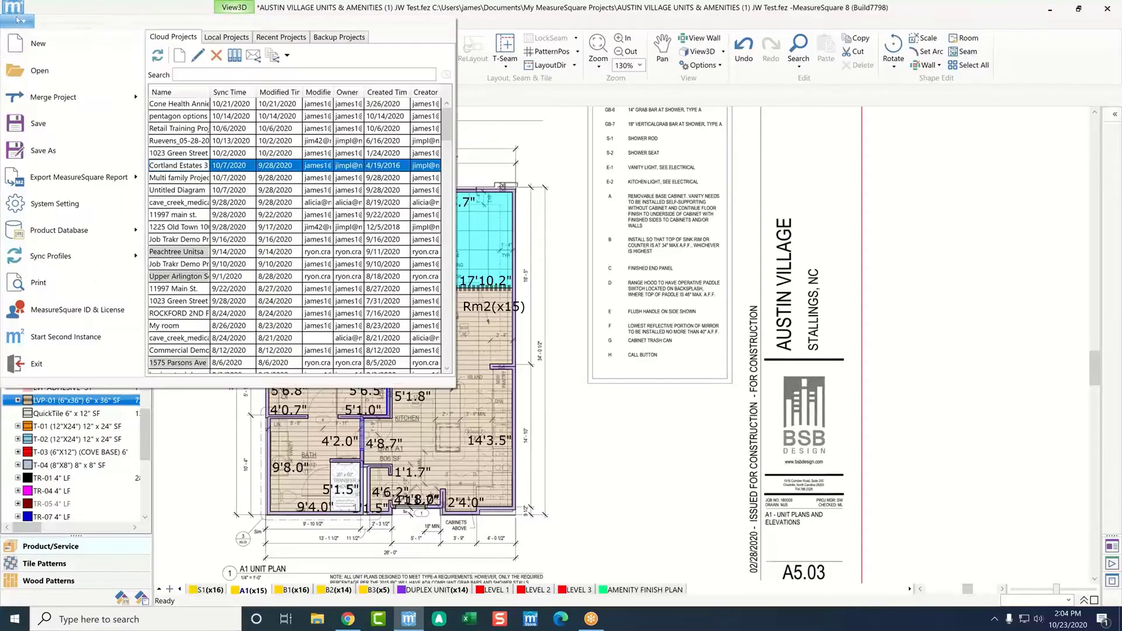
{"action": "left_click", "coordinate": [37, 283]}
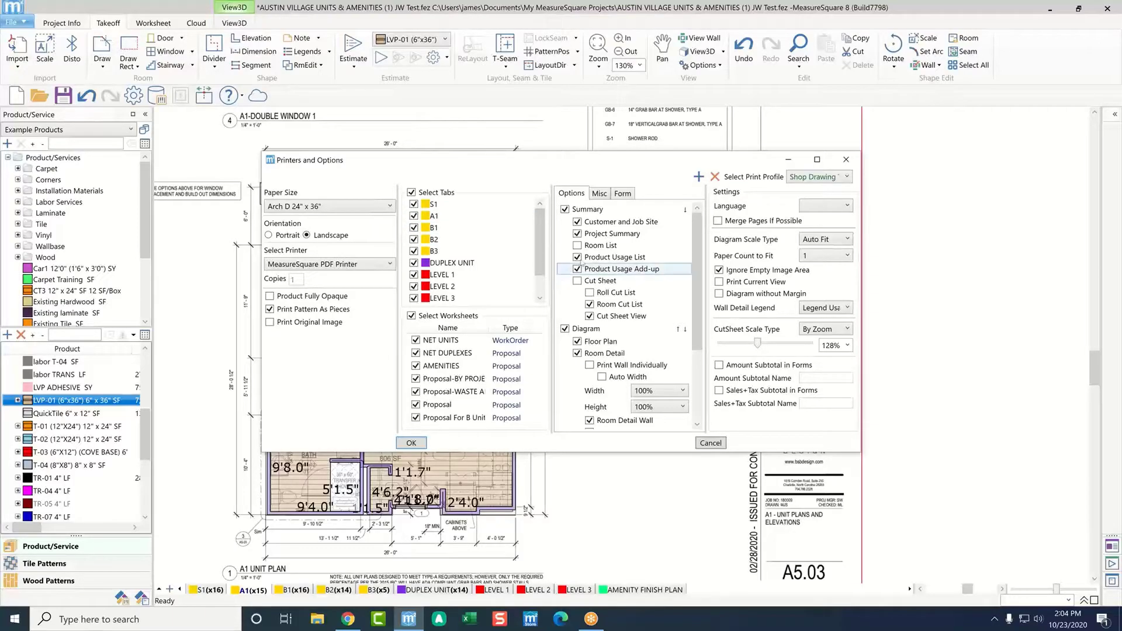
{"action": "left_click", "coordinate": [418, 442]}
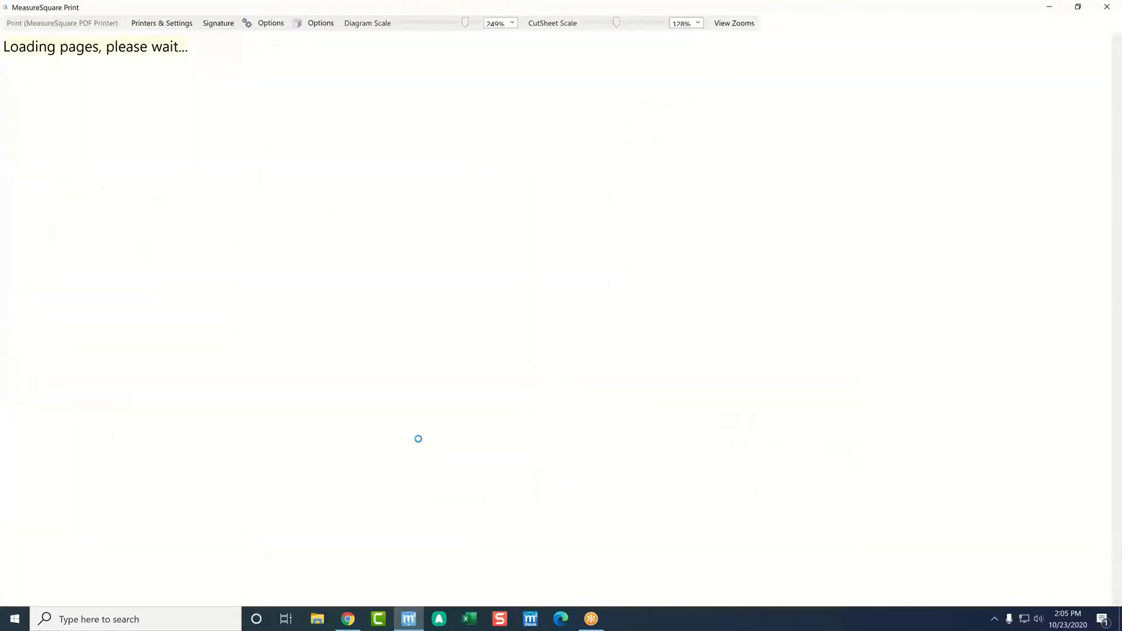
Step: Set the print preview zoom to Fit to Width
{"action": "left_click", "coordinate": [734, 23]}
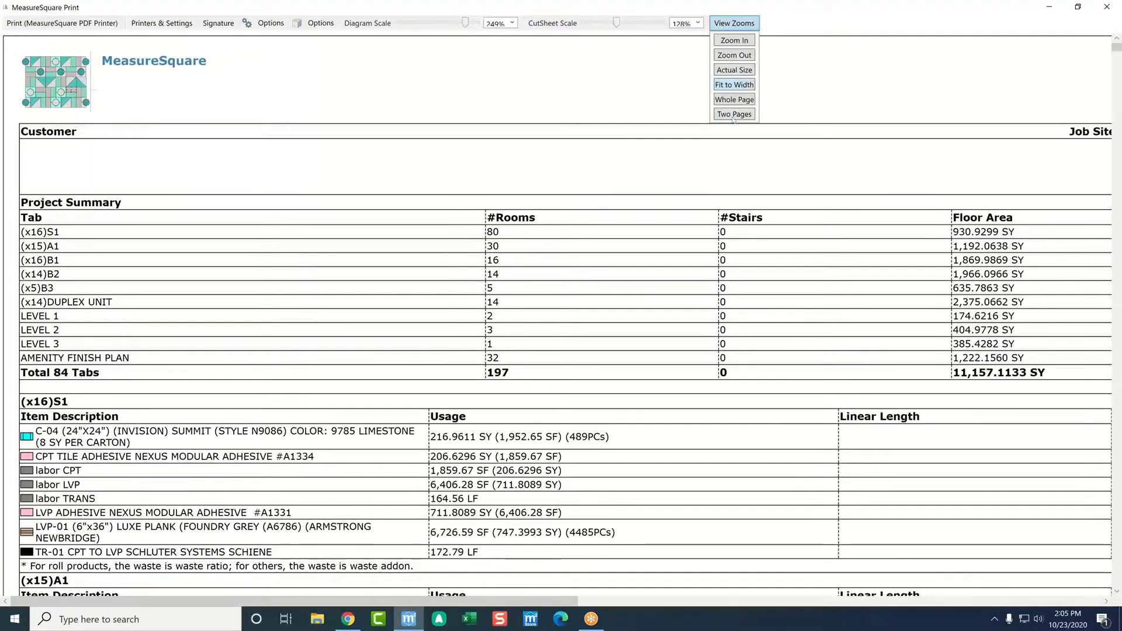
{"action": "left_click", "coordinate": [734, 84]}
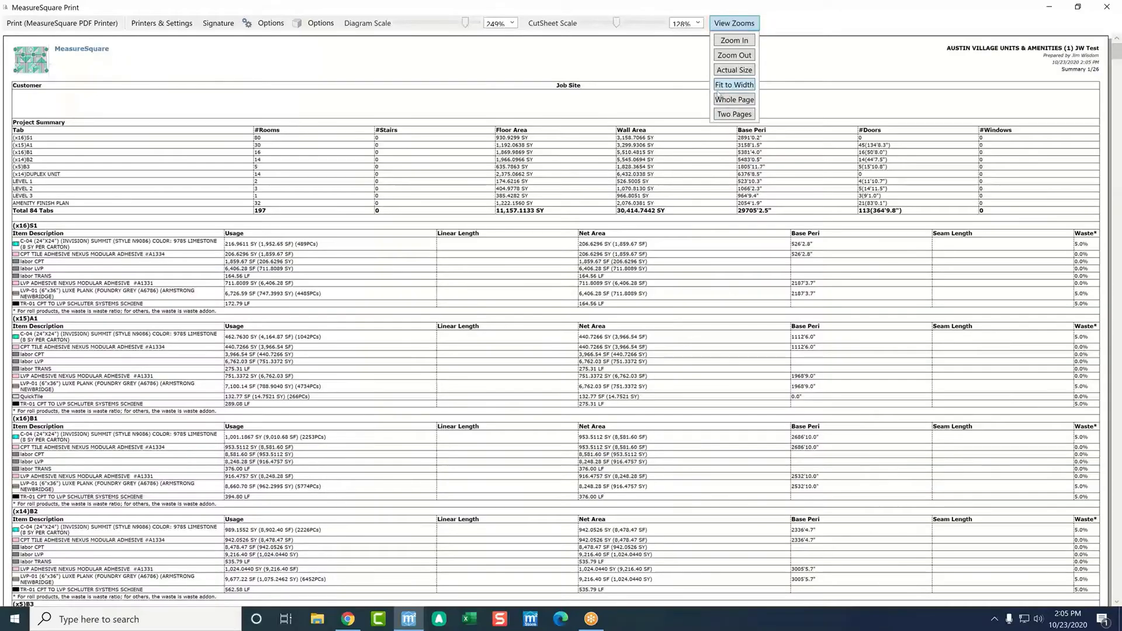
{"action": "left_click", "coordinate": [252, 109]}
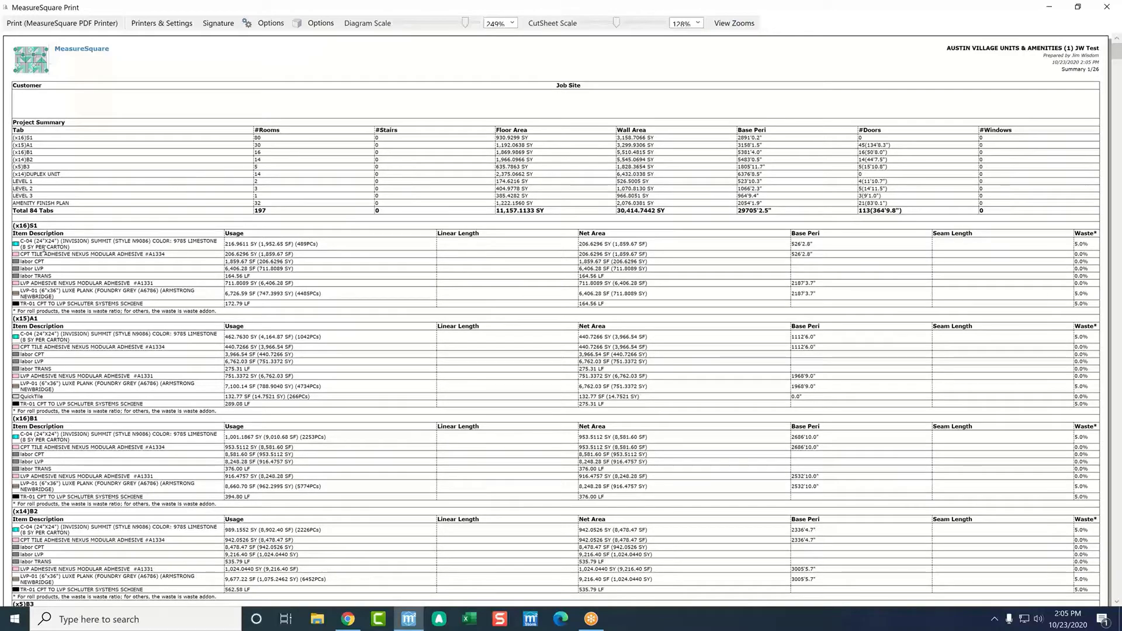
Step: Scroll through the project summary to the S1 unit plan page (581 SF) and its 3D page
{"action": "scroll", "coordinate": [43, 232], "scroll_direction": "down", "scroll_amount": 5}
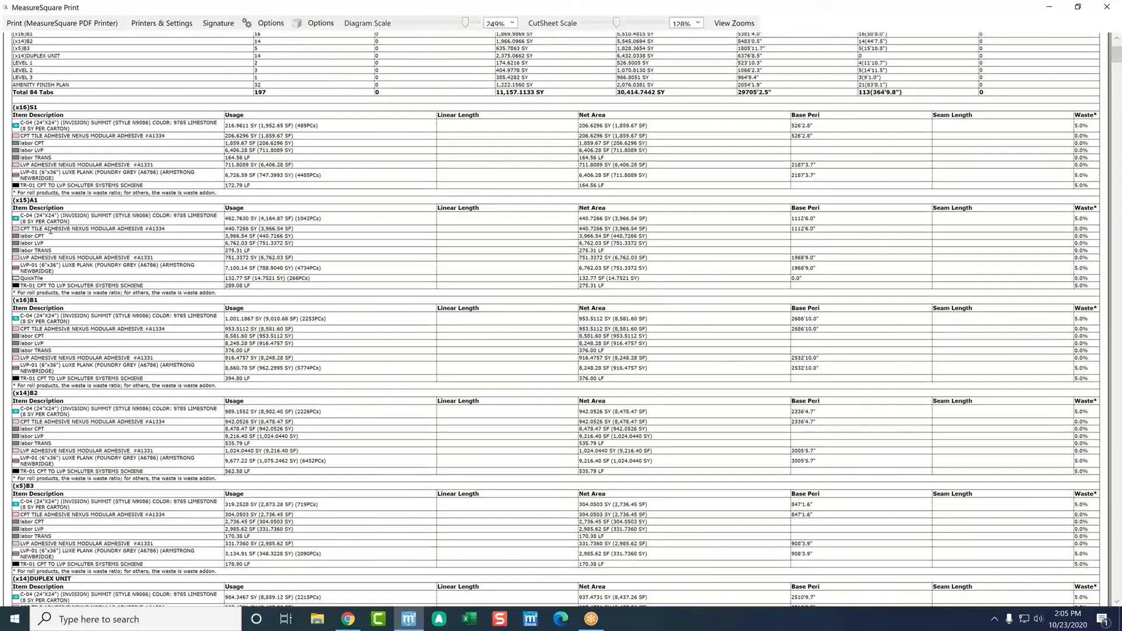
{"action": "scroll", "coordinate": [219, 254], "scroll_direction": "down", "scroll_amount": 20}
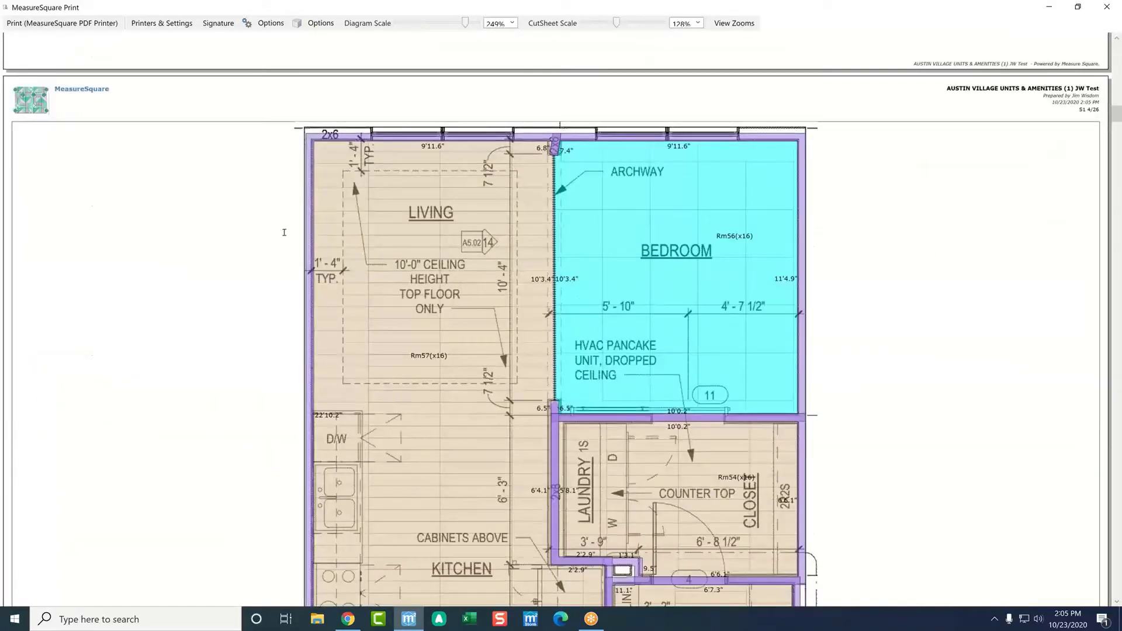
{"action": "scroll", "coordinate": [307, 223], "scroll_direction": "down", "scroll_amount": 1}
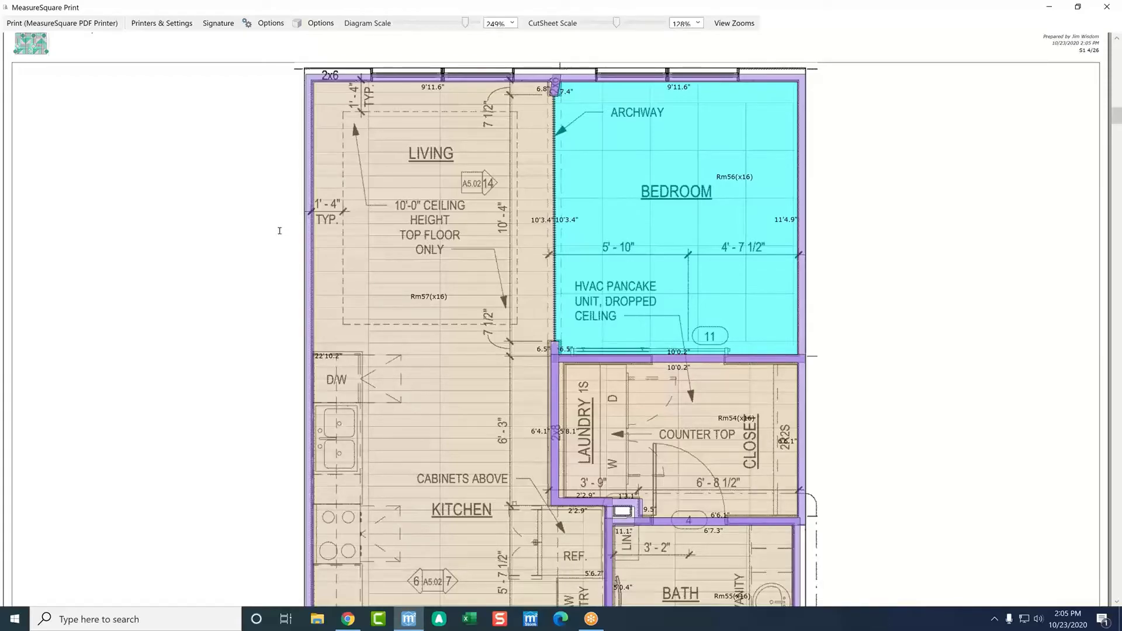
{"action": "scroll", "coordinate": [279, 231], "scroll_direction": "down", "scroll_amount": 3}
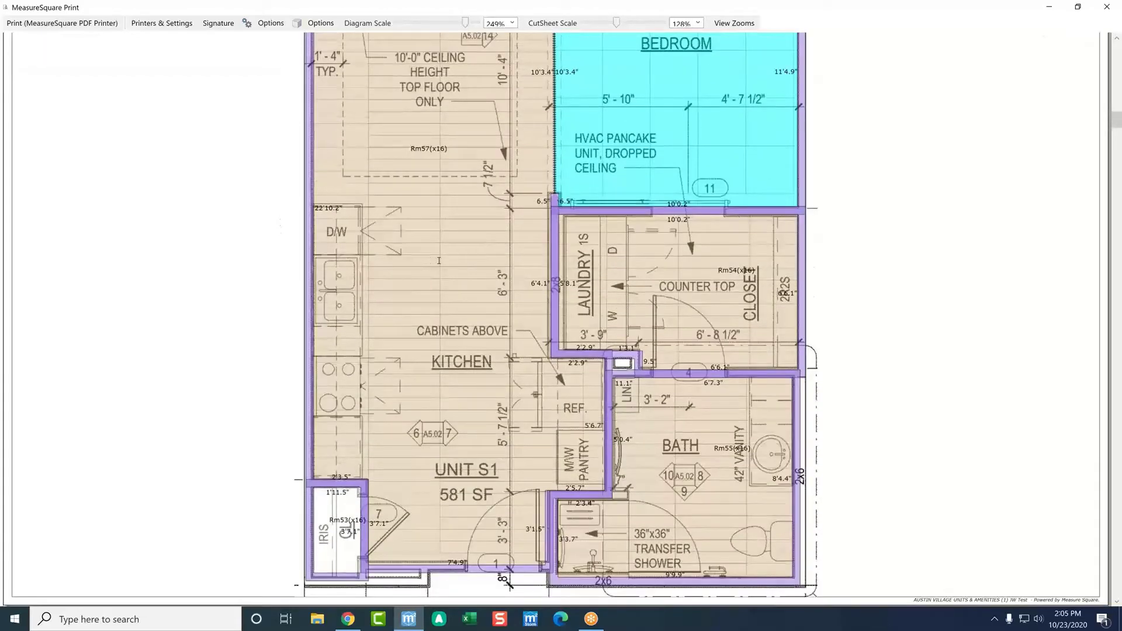
{"action": "scroll", "coordinate": [439, 261], "scroll_direction": "down", "scroll_amount": 2}
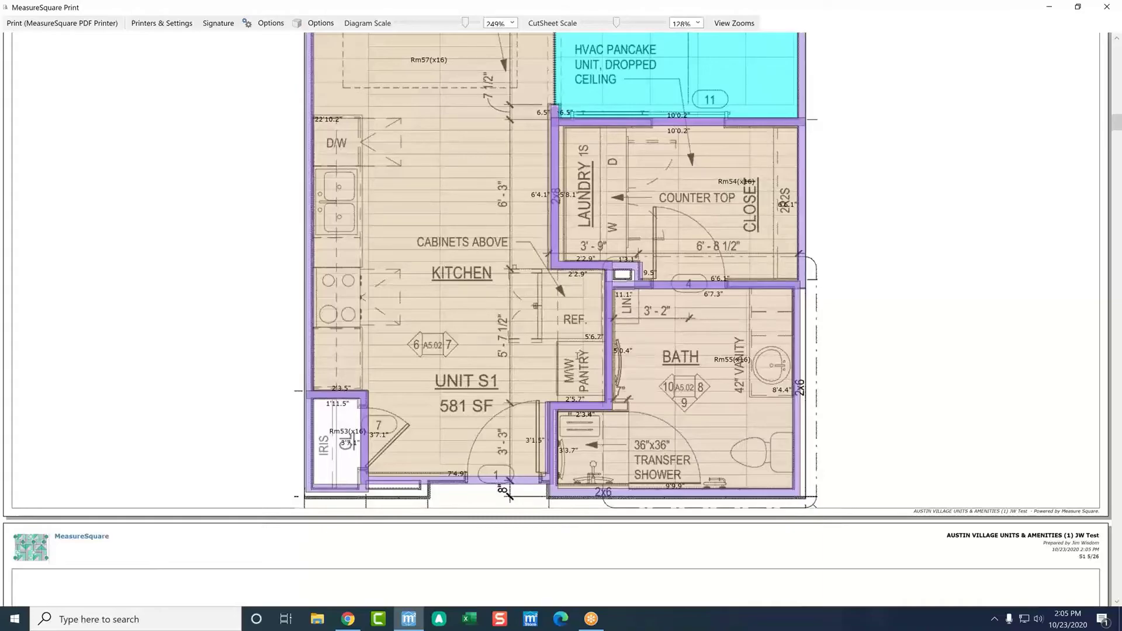
{"action": "scroll", "coordinate": [578, 358], "scroll_direction": "down", "scroll_amount": 4}
Step: Scroll the preview to the B2 unit plan page (1425 SF), then restore the window from full screen
{"action": "scroll", "coordinate": [577, 358], "scroll_direction": "down", "scroll_amount": 9}
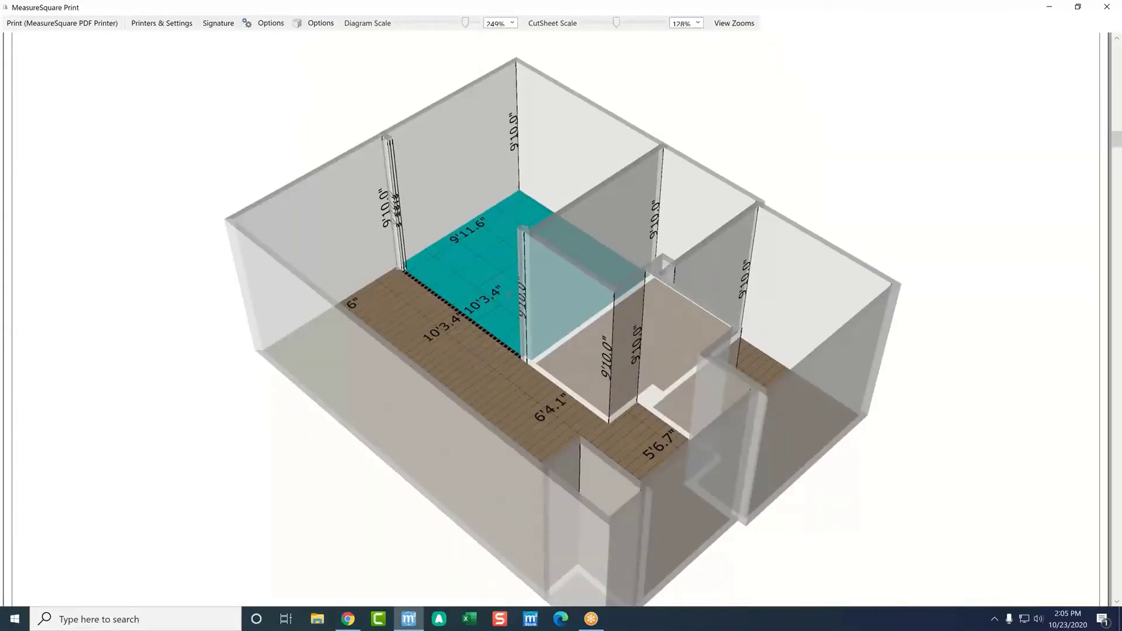
{"action": "scroll", "coordinate": [512, 295], "scroll_direction": "up", "scroll_amount": 13}
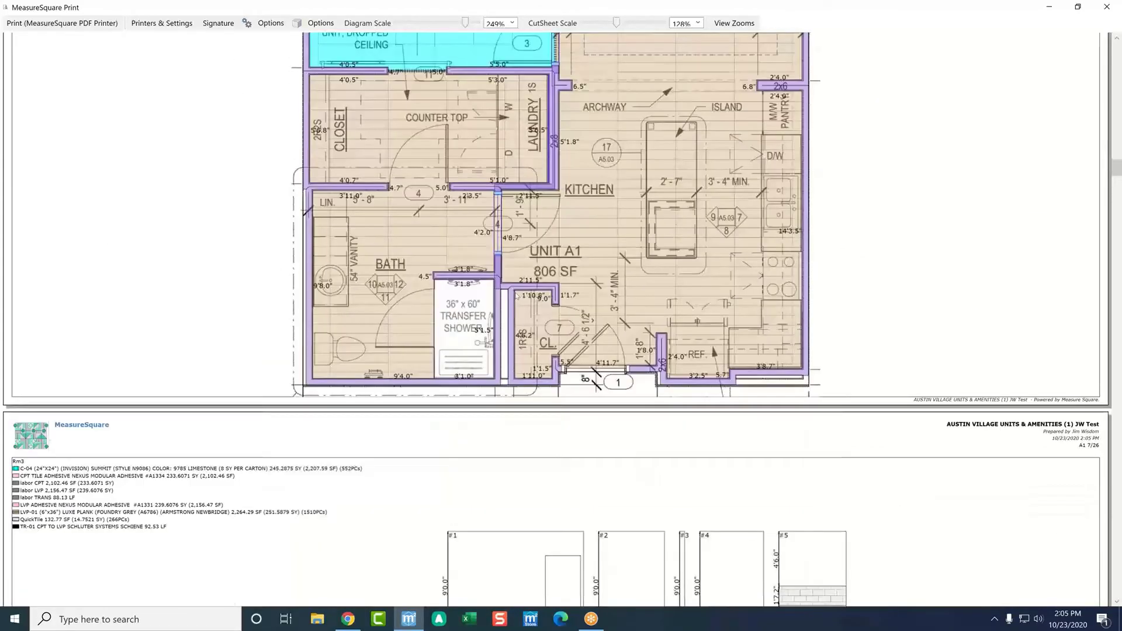
{"action": "scroll", "coordinate": [516, 297], "scroll_direction": "down", "scroll_amount": 8}
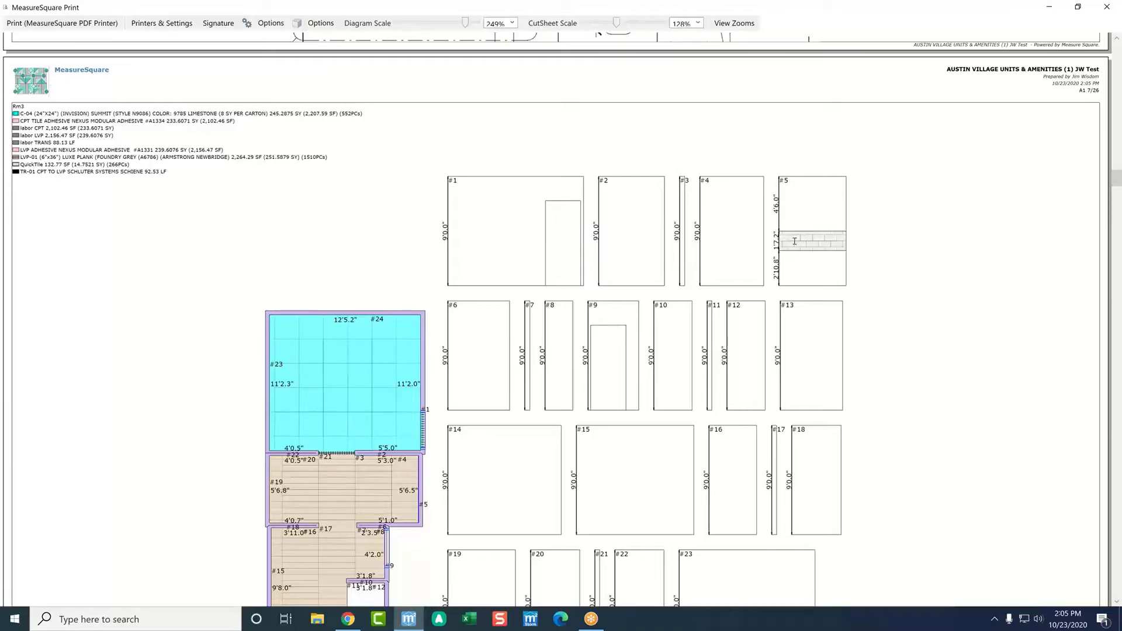
{"action": "scroll", "coordinate": [769, 257], "scroll_direction": "down", "scroll_amount": 15}
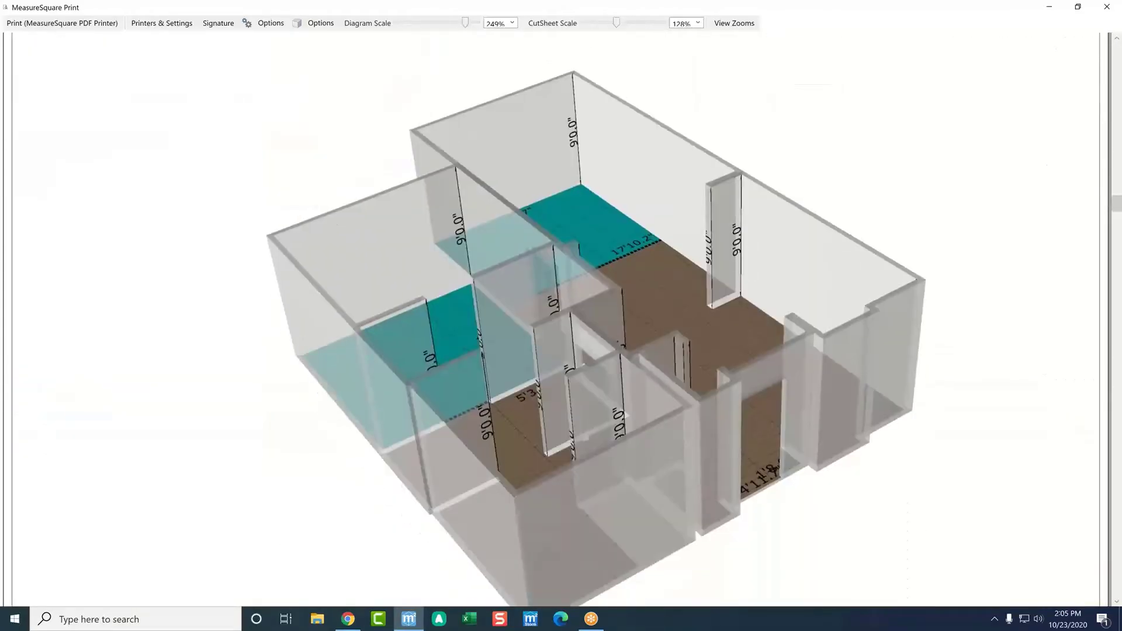
{"action": "scroll", "coordinate": [592, 311], "scroll_direction": "down", "scroll_amount": 15}
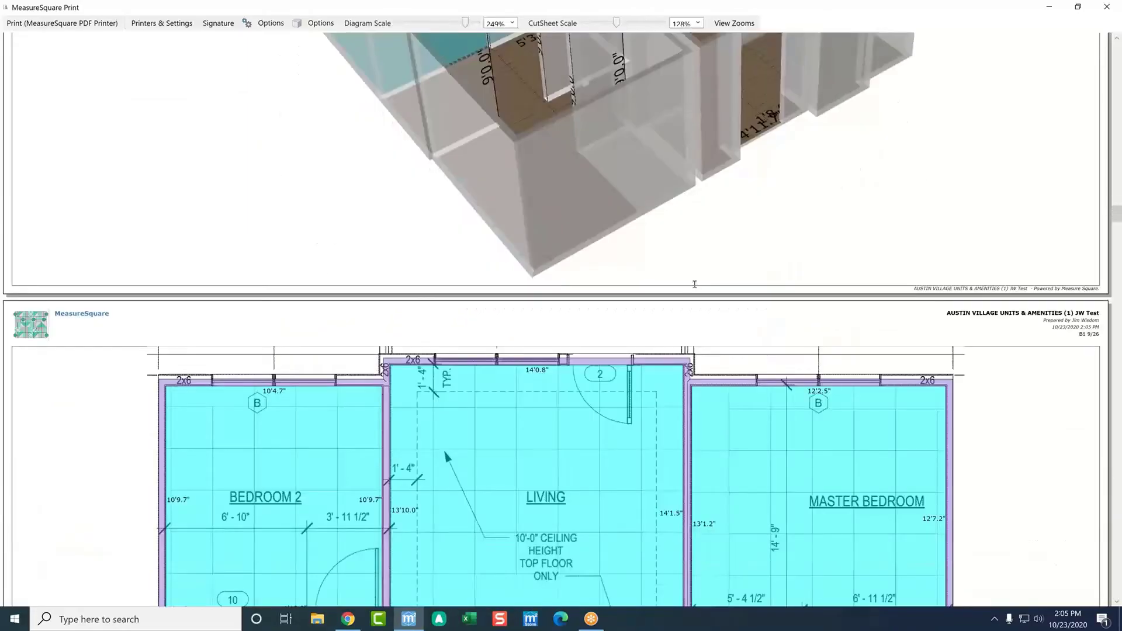
{"action": "scroll", "coordinate": [697, 279], "scroll_direction": "down", "scroll_amount": 5}
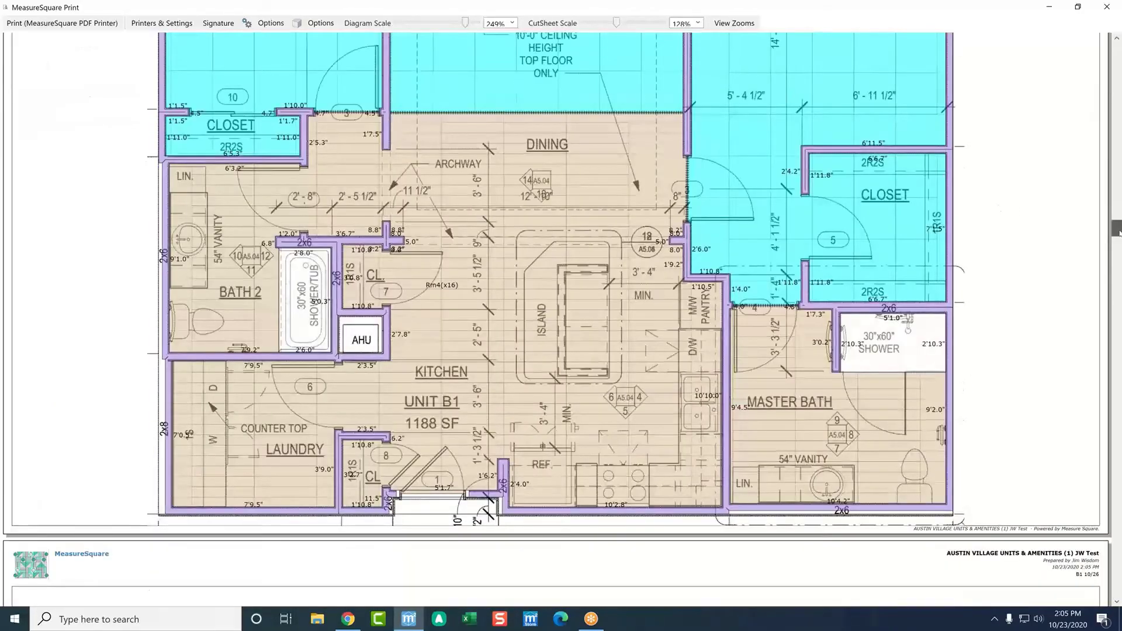
{"action": "scroll", "coordinate": [1099, 272], "scroll_direction": "down", "scroll_amount": 10}
{"action": "scroll", "coordinate": [1098, 271], "scroll_direction": "down", "scroll_amount": 10}
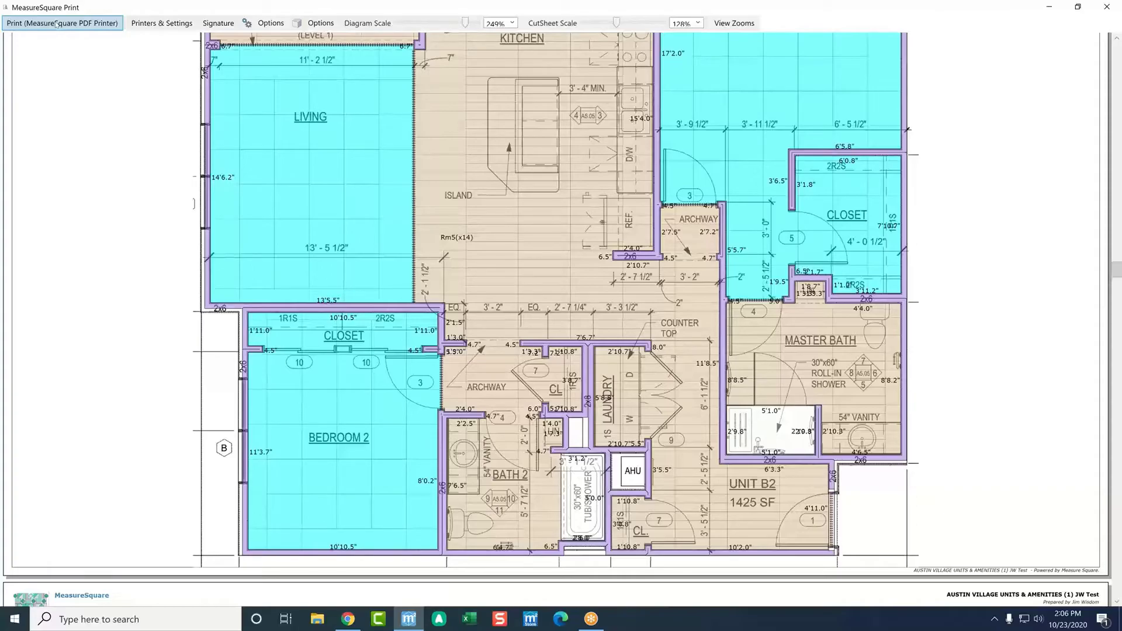
{"action": "double_click", "coordinate": [115, 8]}
Step: Close the MeasureSquare Print preview window
{"action": "left_click", "coordinate": [1050, 80]}
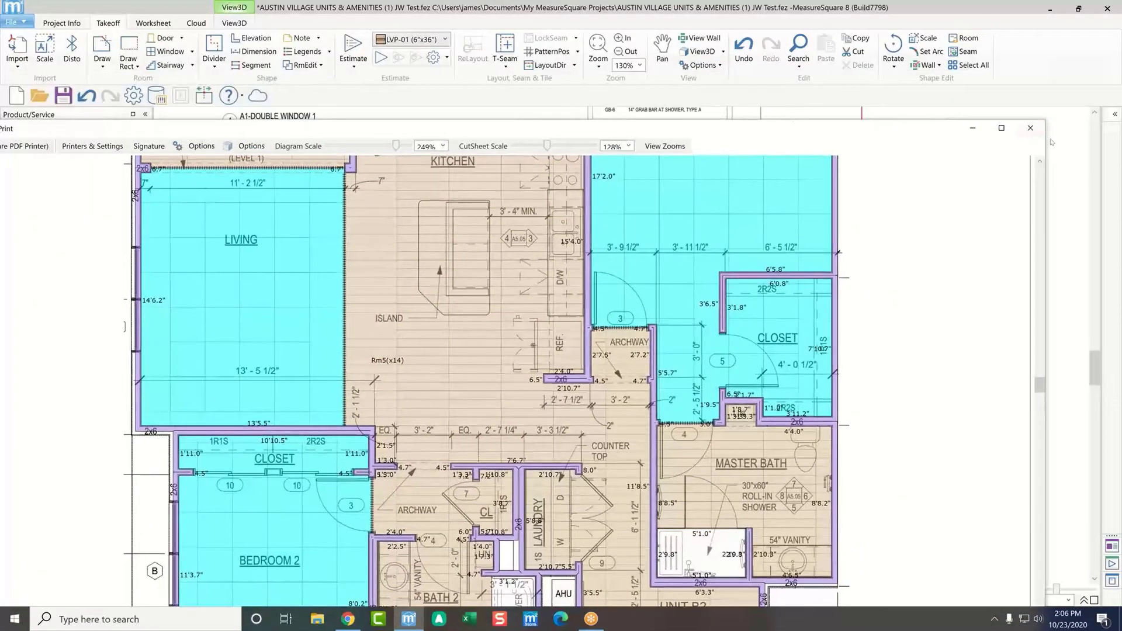